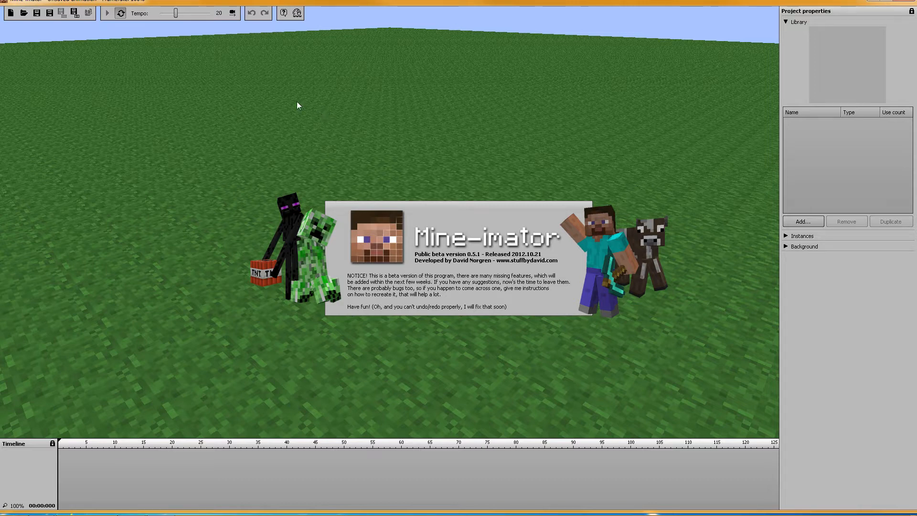
Step: Open the project skelly gun.mani from the skelly gun folder inside Animations
{"action": "left_click", "coordinate": [25, 13]}
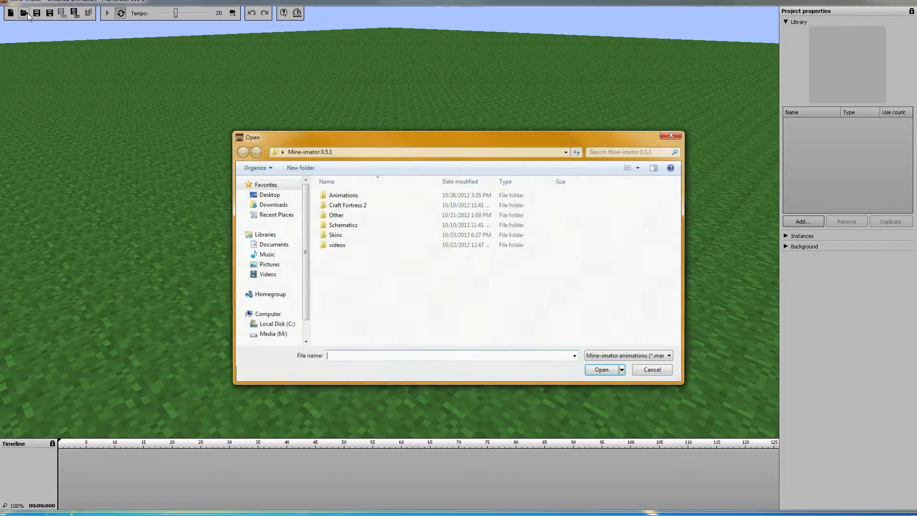
{"action": "double_click", "coordinate": [371, 198]}
{"action": "double_click", "coordinate": [341, 215]}
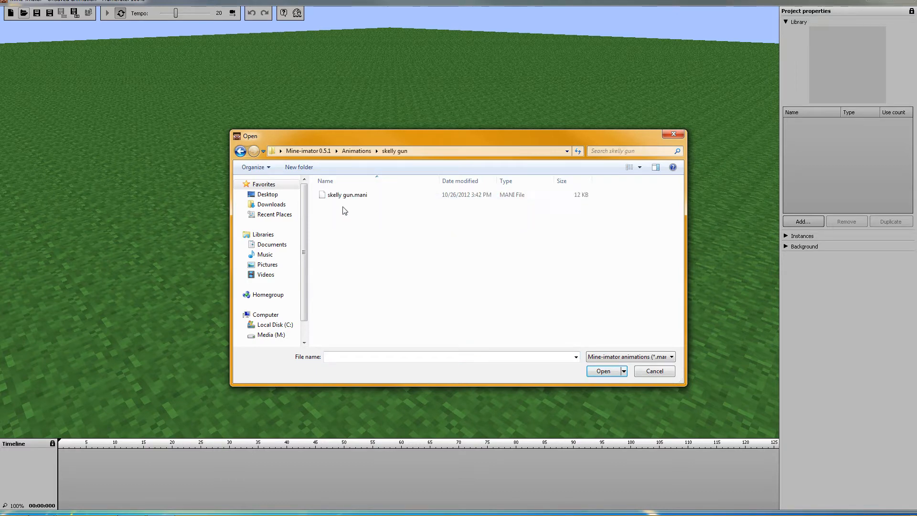
{"action": "left_click", "coordinate": [340, 196]}
{"action": "left_click", "coordinate": [603, 372]}
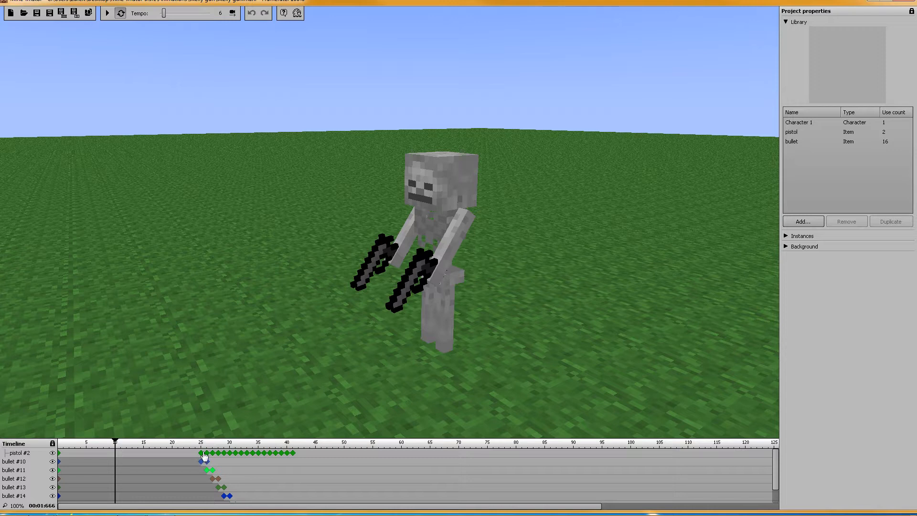
Step: Preview the skeleton animation and select the pistol #1 instance so its track shows in the timeline
{"action": "left_click", "coordinate": [108, 14]}
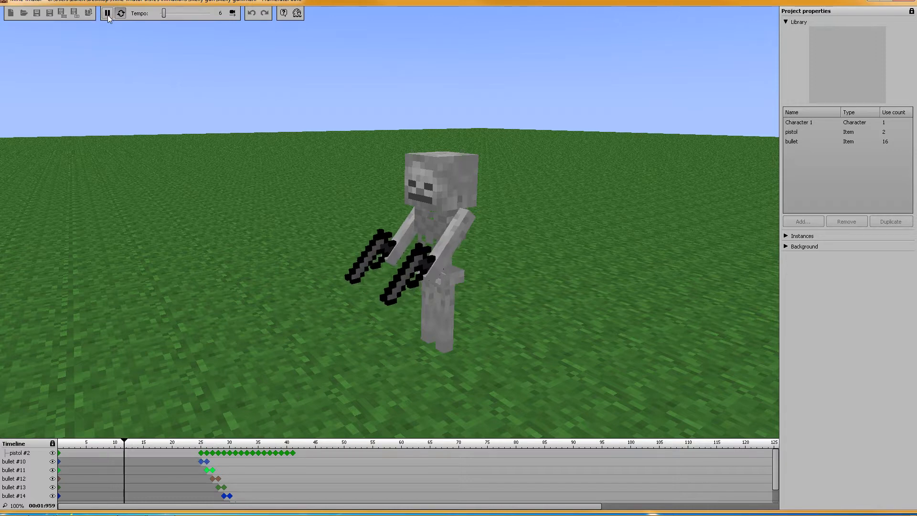
{"action": "left_click", "coordinate": [108, 14]}
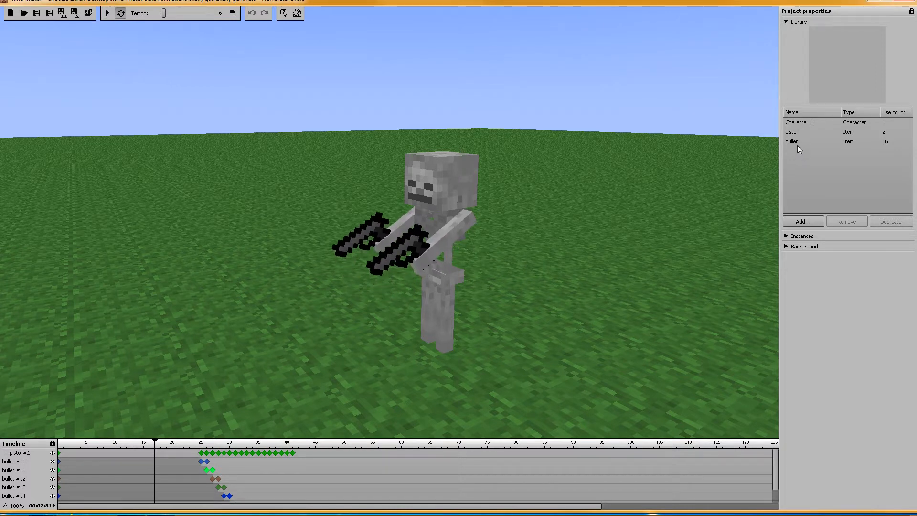
{"action": "left_click", "coordinate": [798, 237]}
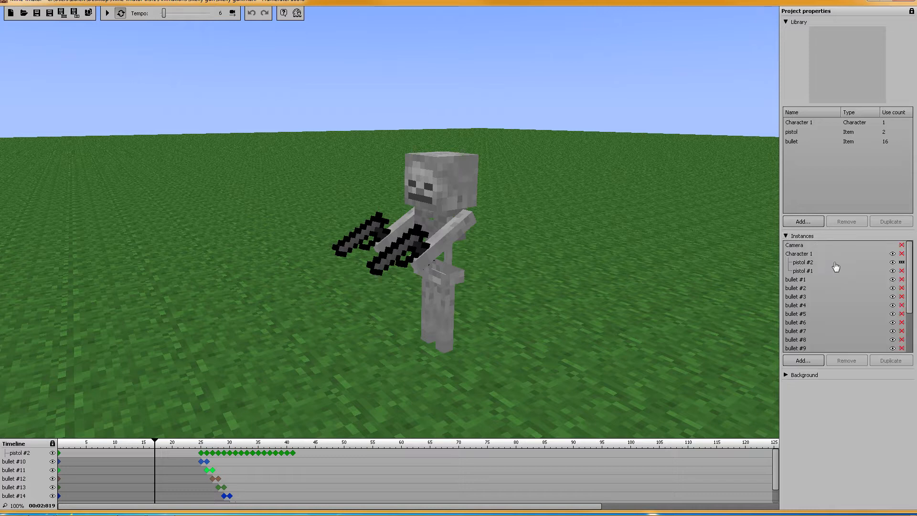
{"action": "left_click", "coordinate": [901, 273]}
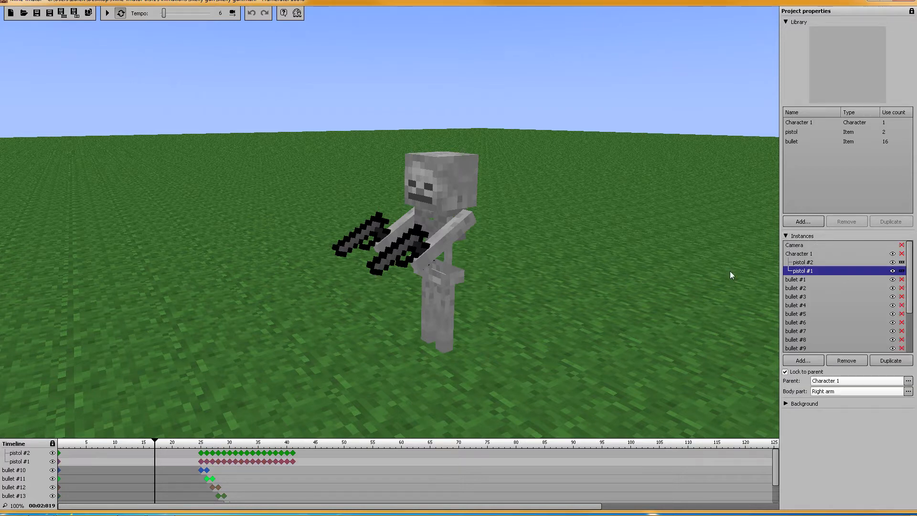
{"action": "left_click", "coordinate": [109, 13]}
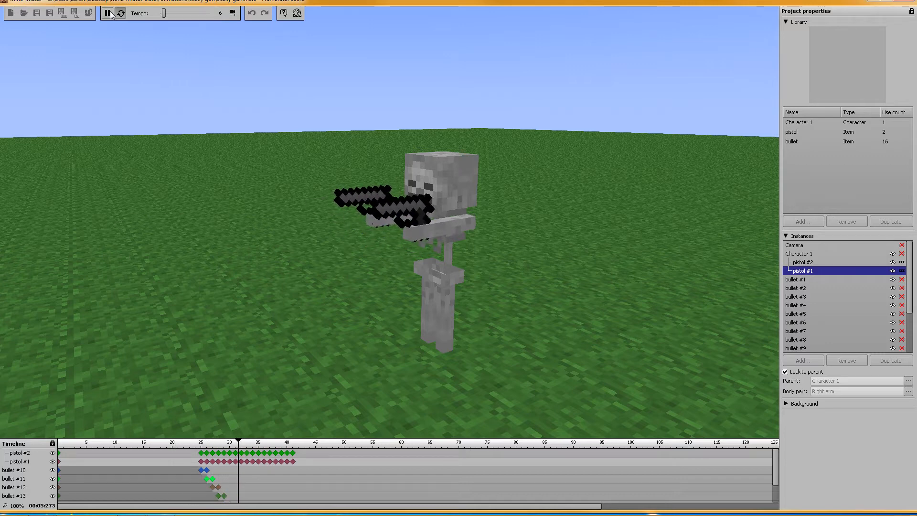
{"action": "left_click", "coordinate": [109, 12]}
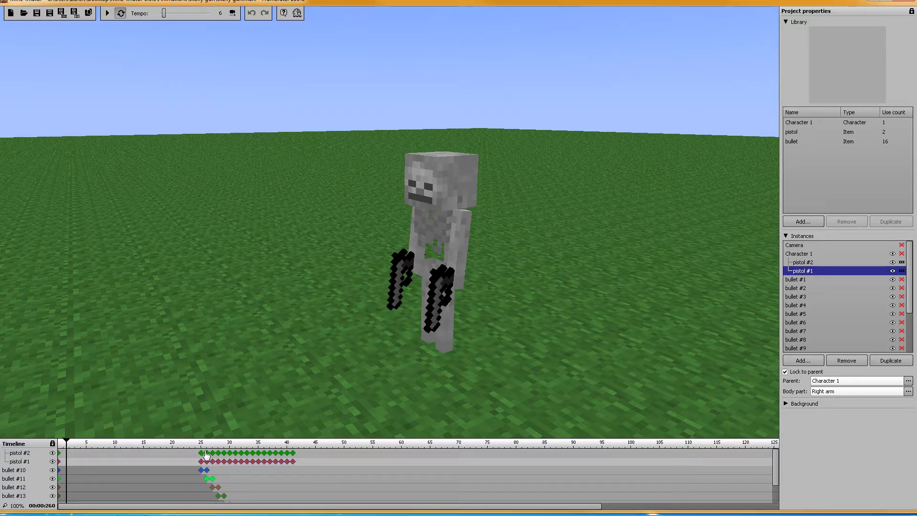
{"action": "left_click", "coordinate": [305, 470]}
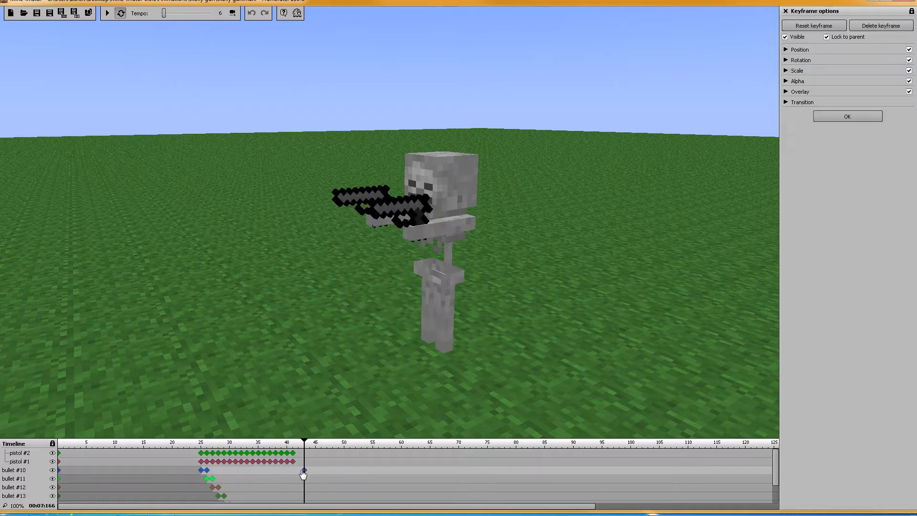
{"action": "right_click", "coordinate": [303, 471]}
{"action": "left_click", "coordinate": [329, 478]}
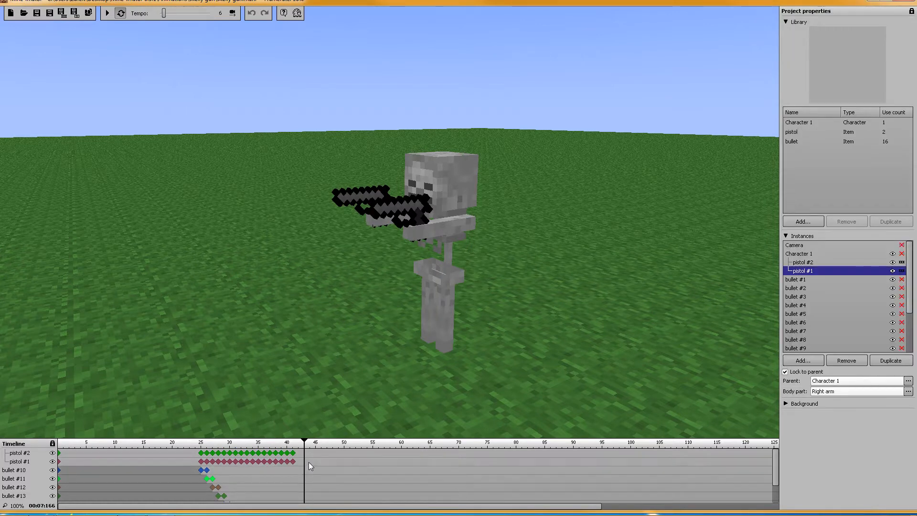
Step: Select the pistol #1 and pistol #2 keyframes from frame 30 through frame 41 and delete them
{"action": "left_click_drag", "start_coordinate": [308, 463], "coordinate": [230, 453]}
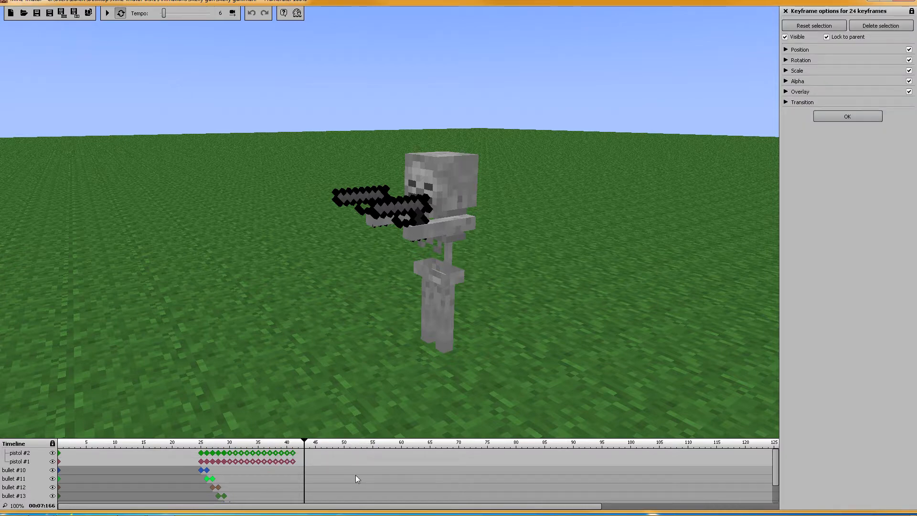
{"action": "key", "text": "Delete"}
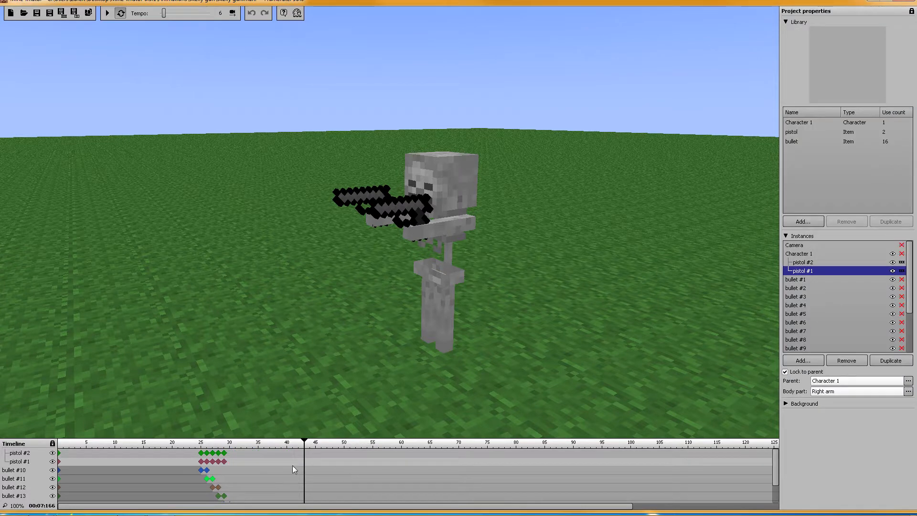
{"action": "left_click", "coordinate": [234, 463]}
{"action": "right_click", "coordinate": [234, 462]}
{"action": "left_click", "coordinate": [249, 469]}
Step: Copy four keyframes from each pistol track and paste them at frames 30 to 33
{"action": "left_click_drag", "start_coordinate": [217, 458], "coordinate": [210, 457]}
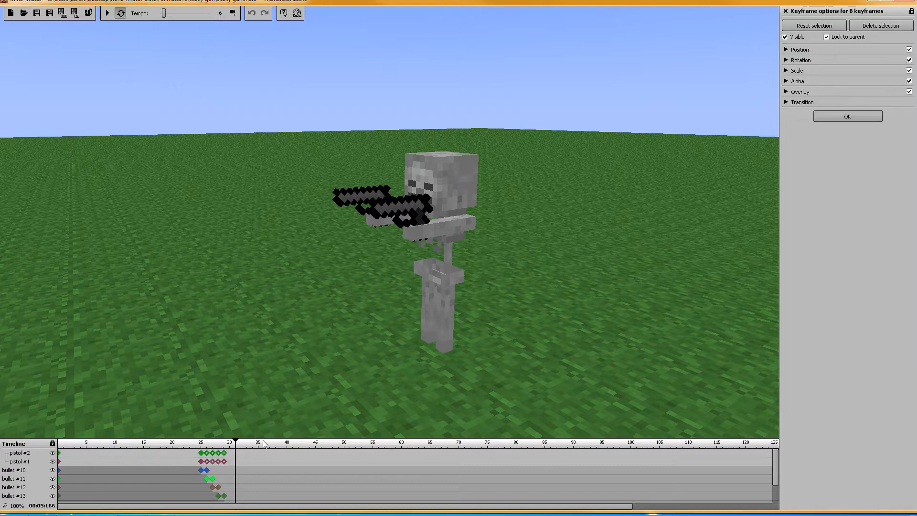
{"action": "left_click", "coordinate": [227, 457]}
{"action": "left_click_drag", "start_coordinate": [229, 458], "coordinate": [247, 458]}
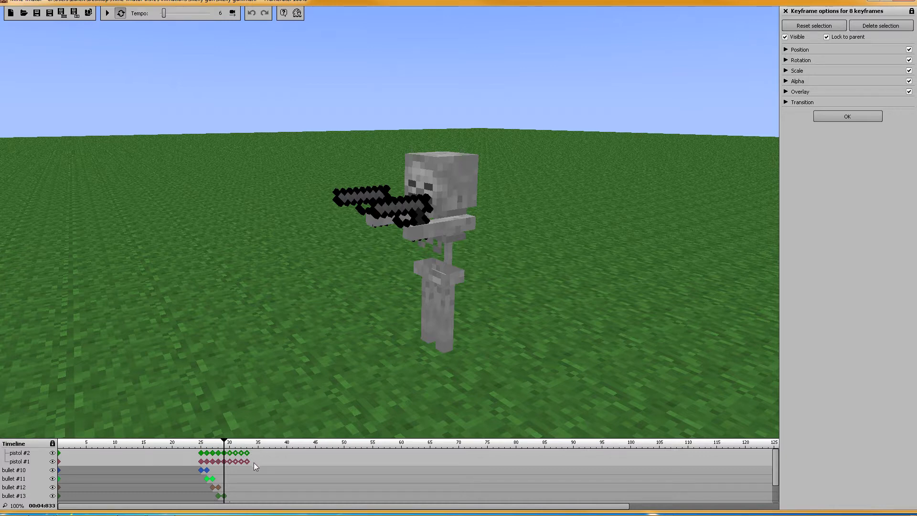
{"action": "left_click", "coordinate": [262, 462]}
{"action": "right_click", "coordinate": [262, 460]}
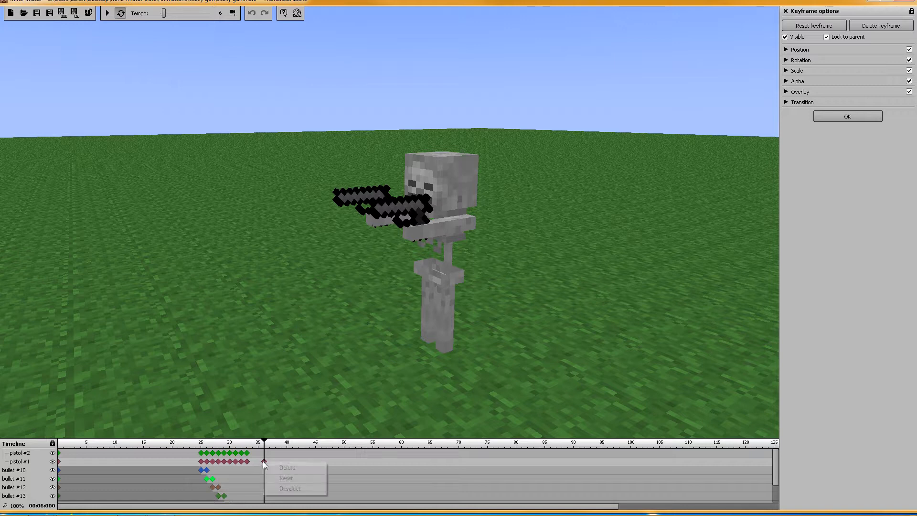
{"action": "left_click", "coordinate": [272, 467]}
Step: Extend both pistol tracks to frame 57 with pasted keyframes and move the playhead back to just before frame 25
{"action": "left_click_drag", "start_coordinate": [255, 453], "coordinate": [334, 462]}
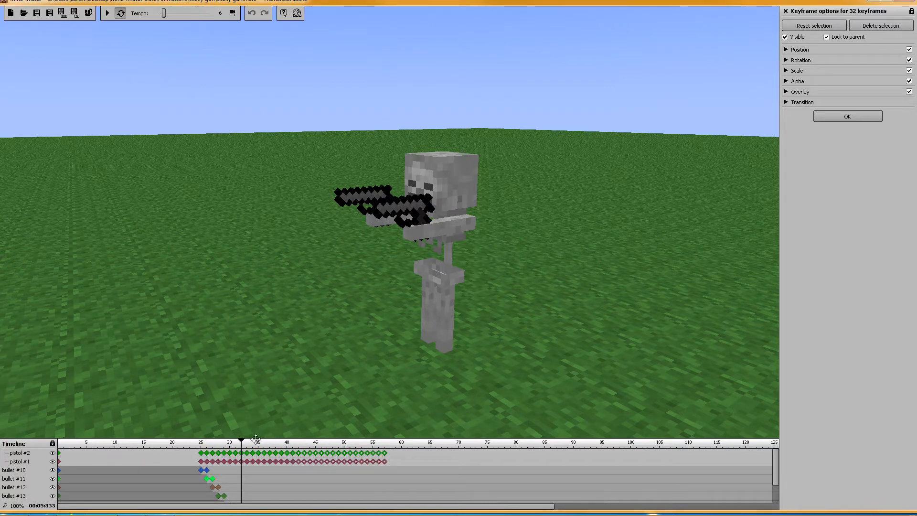
{"action": "left_click_drag", "start_coordinate": [242, 444], "coordinate": [197, 443]}
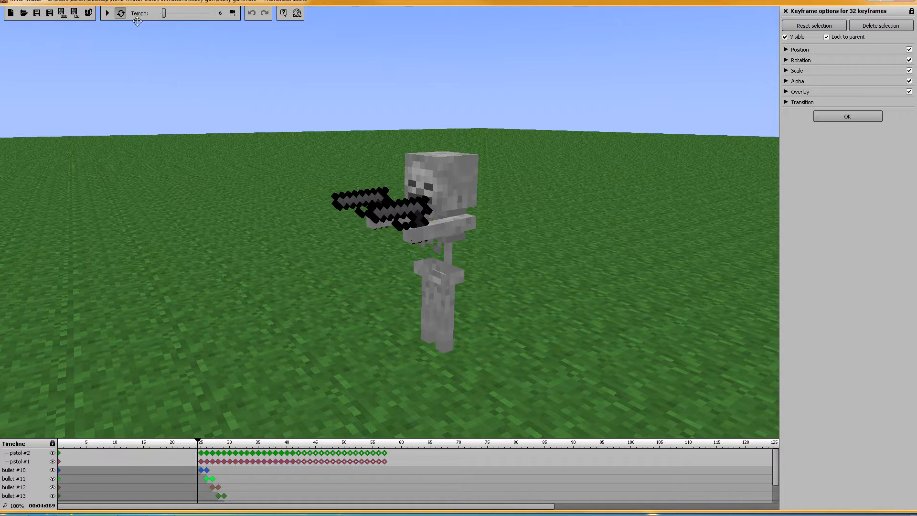
Step: Play back the extended animation to check the pistol movement, and pause the playback
{"action": "left_click", "coordinate": [110, 13]}
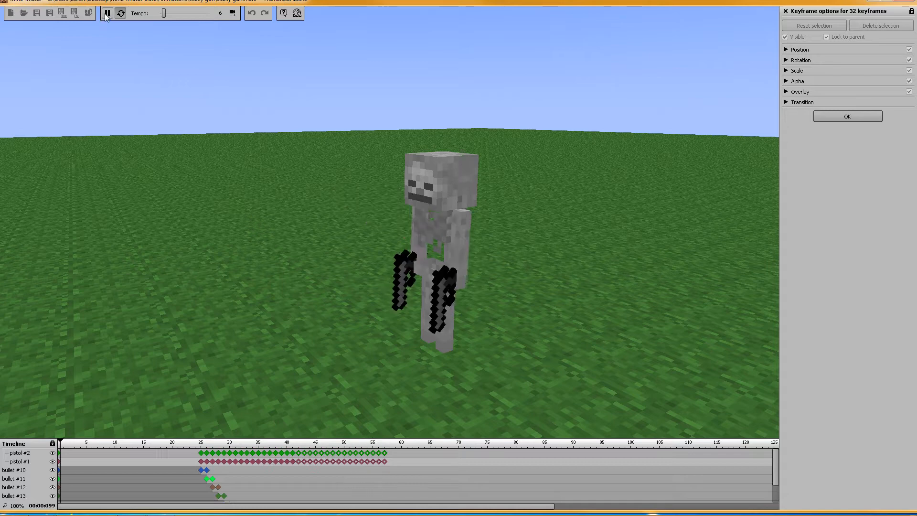
{"action": "key", "text": "space"}
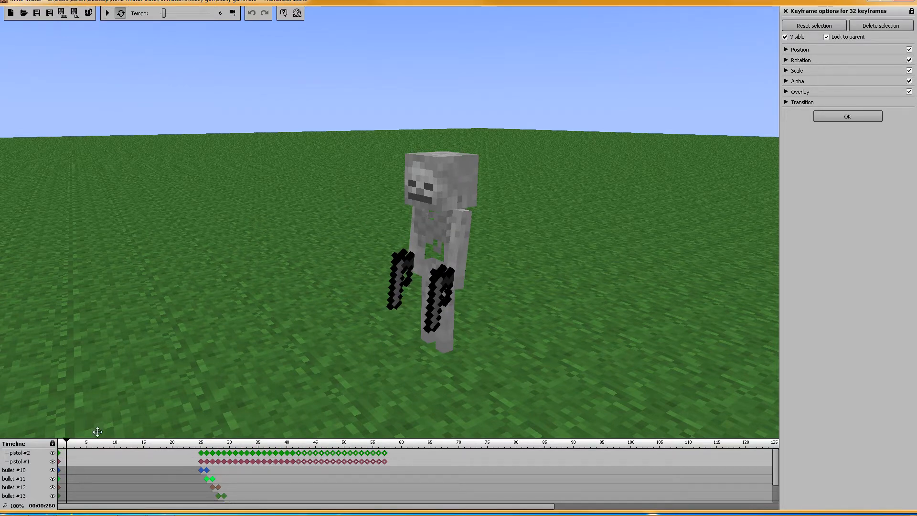
{"action": "left_click", "coordinate": [108, 14]}
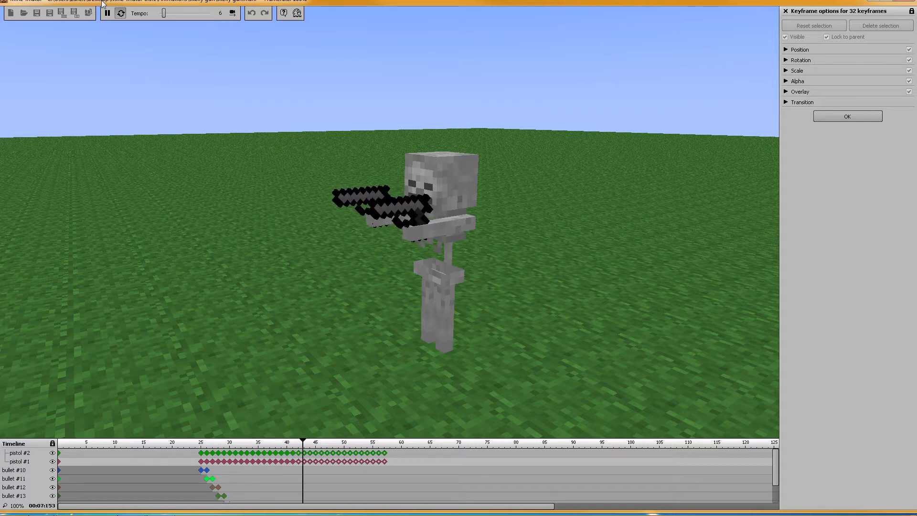
{"action": "key", "text": "space"}
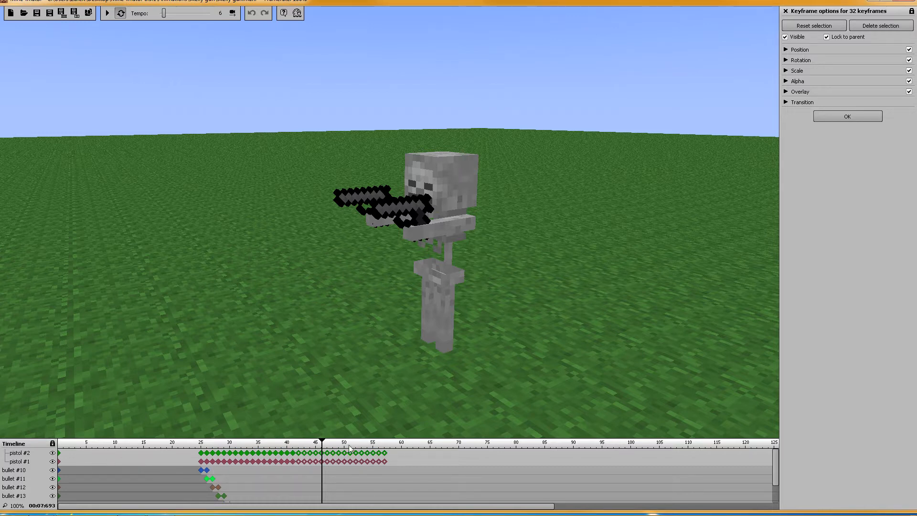
{"action": "left_click", "coordinate": [385, 461]}
{"action": "right_click", "coordinate": [394, 460]}
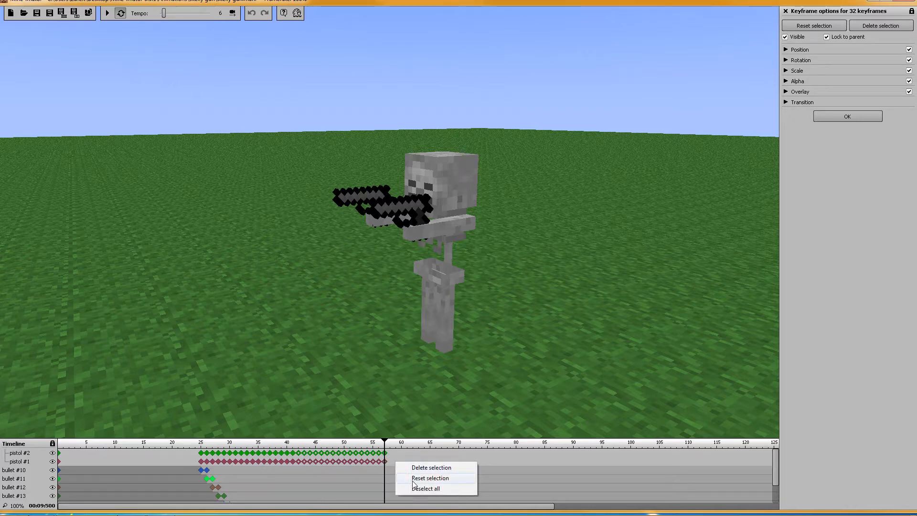
{"action": "left_click", "coordinate": [414, 468]}
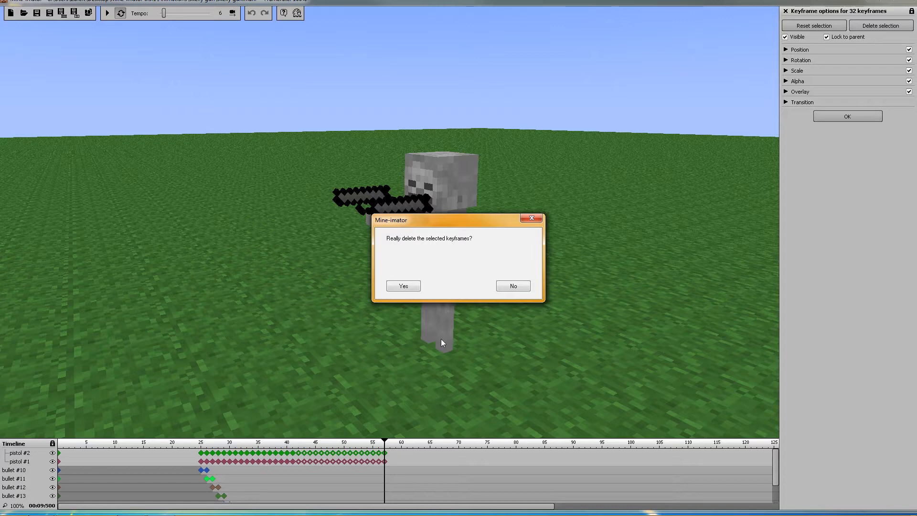
{"action": "left_click", "coordinate": [514, 286]}
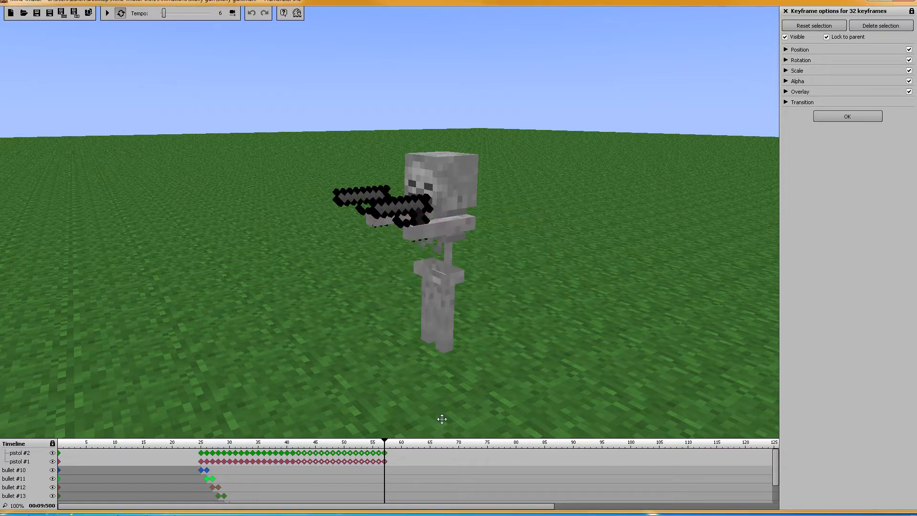
Step: Deselect all keyframes and select only the last three of pistol #2, the frame 26 one of bullet #10 and the frame 29 one of bullet #13
{"action": "right_click", "coordinate": [403, 455]}
{"action": "left_click", "coordinate": [420, 484]}
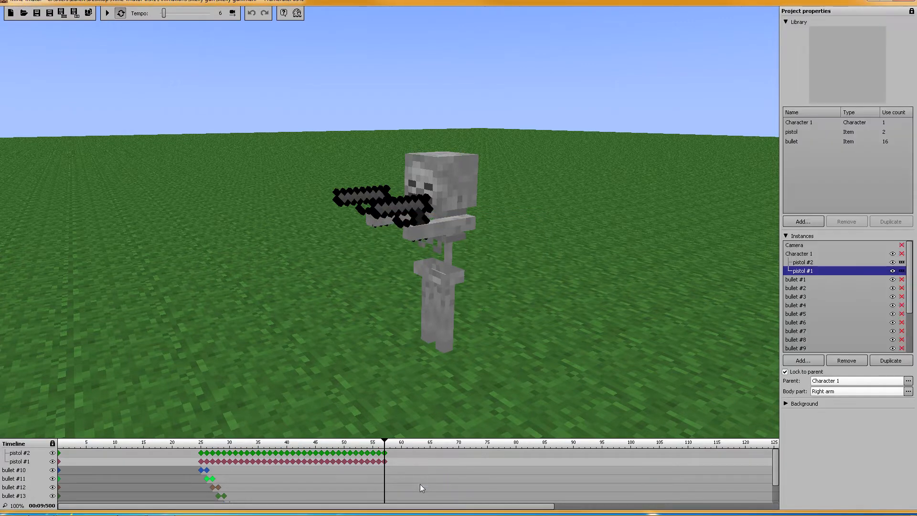
{"action": "left_click", "coordinate": [385, 453]}
{"action": "left_click", "coordinate": [378, 454], "text": "shift"}
{"action": "left_click", "coordinate": [373, 453], "text": "shift"}
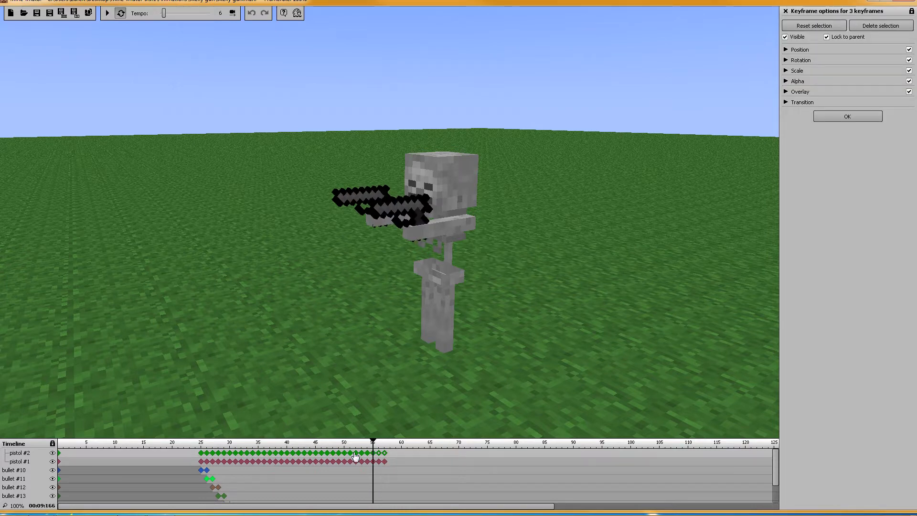
{"action": "left_click", "coordinate": [207, 470], "text": "shift"}
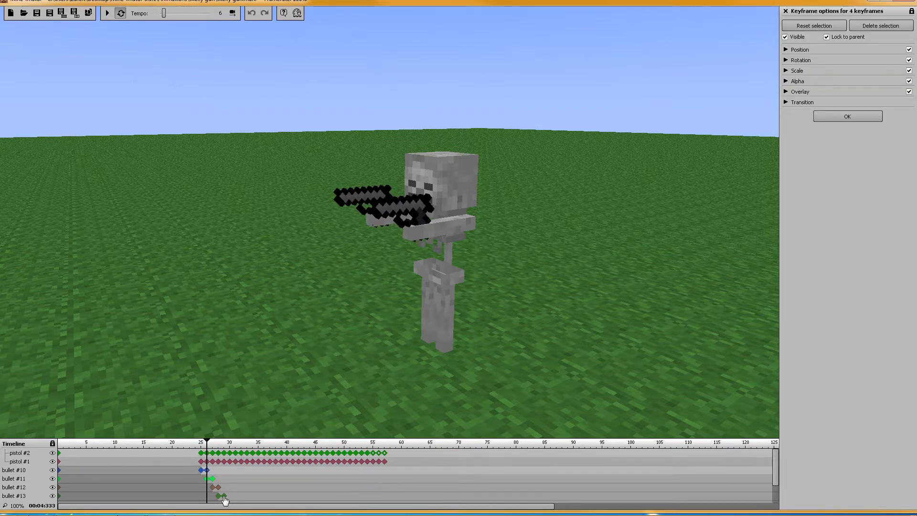
{"action": "left_click", "coordinate": [224, 495], "text": "shift"}
{"action": "mouse_move", "coordinate": [208, 473]}
{"action": "left_mouse_down"}
{"action": "mouse_move", "coordinate": [454, 483]}
{"action": "mouse_move", "coordinate": [208, 482]}
{"action": "left_mouse_up"}
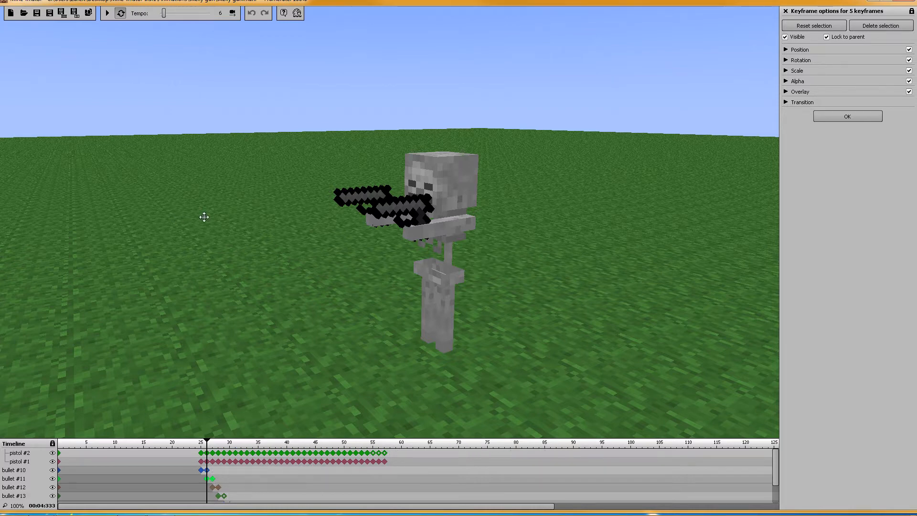
{"action": "mouse_move", "coordinate": [214, 217]}
{"action": "left_mouse_down"}
{"action": "mouse_move", "coordinate": [256, 217]}
{"action": "mouse_move", "coordinate": [221, 220]}
{"action": "left_mouse_up"}
{"action": "right_click_drag", "start_coordinate": [221, 220], "coordinate": [267, 215]}
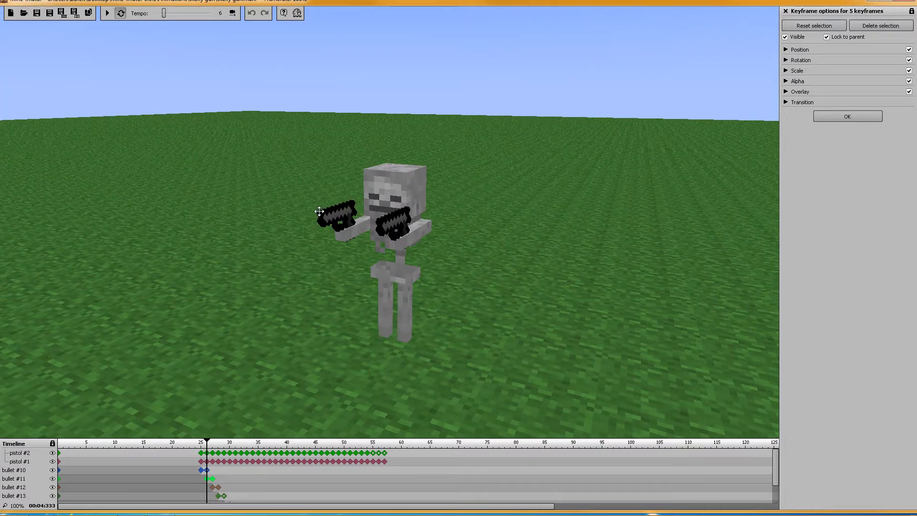
{"action": "right_click_drag", "start_coordinate": [536, 225], "coordinate": [460, 213]}
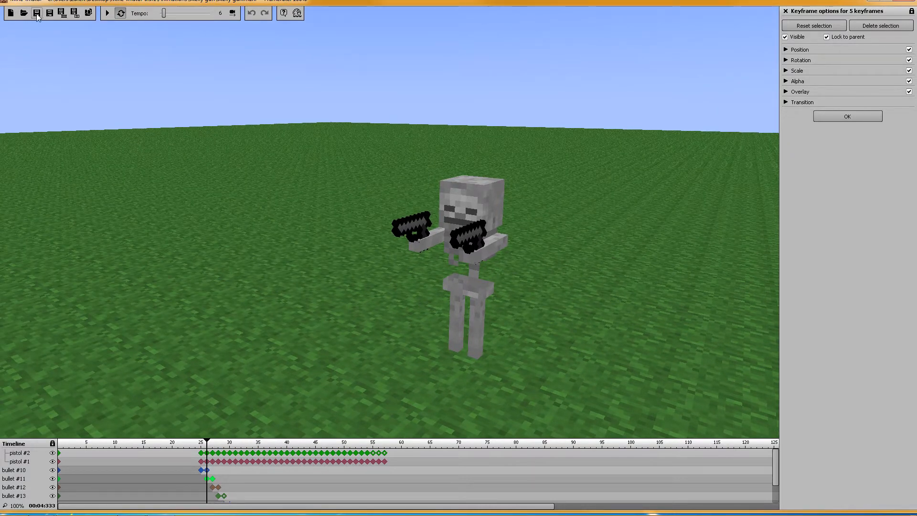
Step: Start a new empty project and collapse the list of instances
{"action": "left_click", "coordinate": [11, 13]}
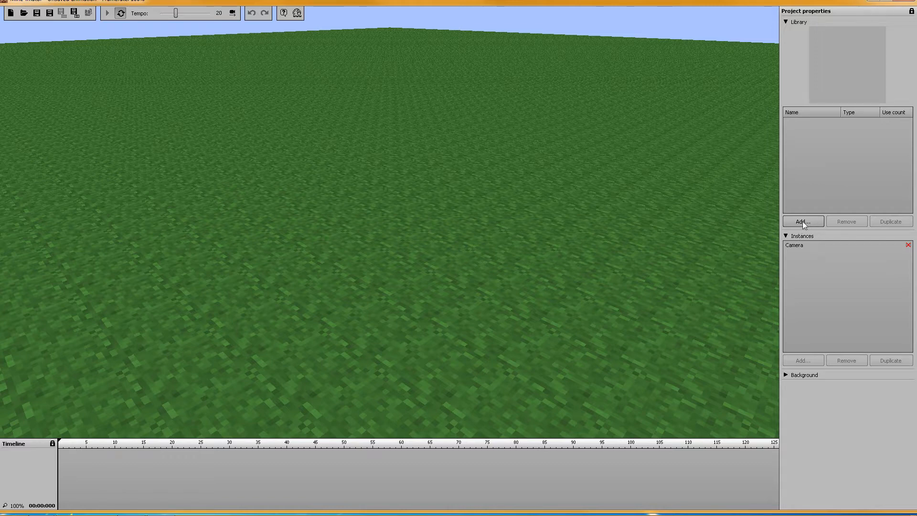
{"action": "left_click", "coordinate": [793, 236]}
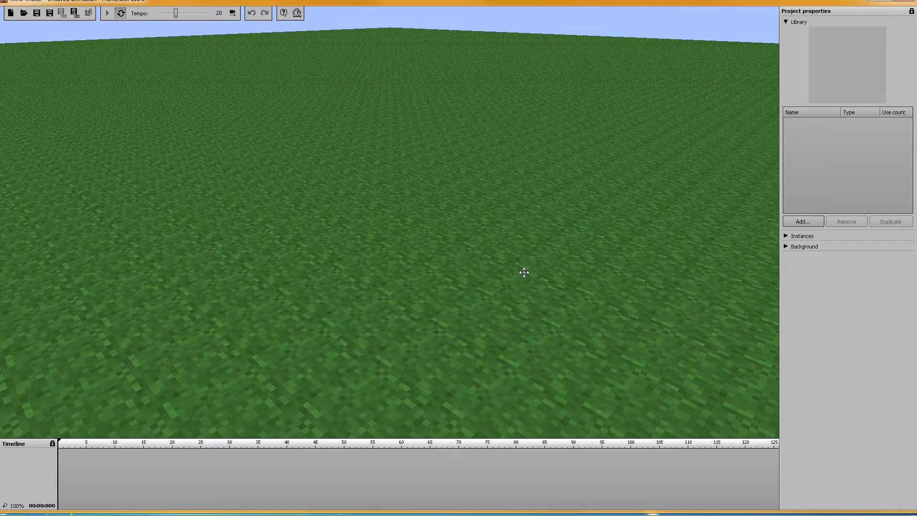
Step: Set the program's interface colour to dark green from the basic colours
{"action": "key", "text": "F12"}
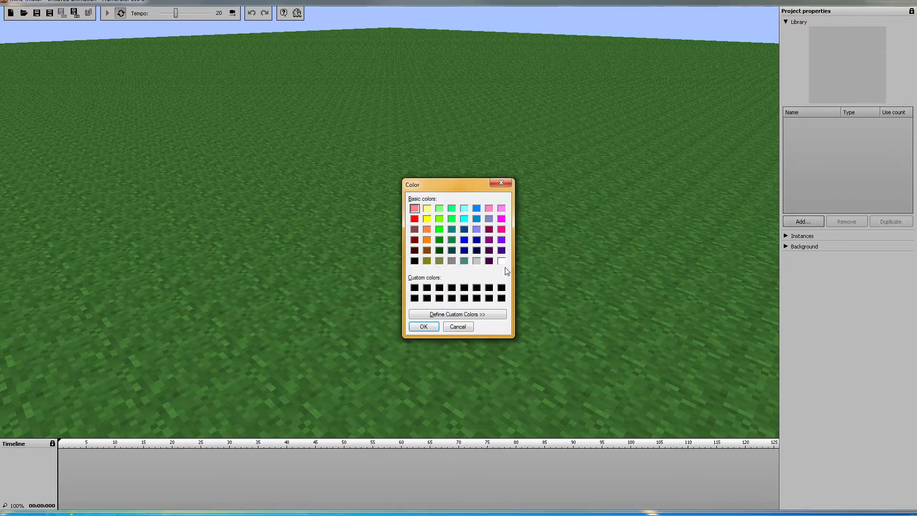
{"action": "left_click", "coordinate": [415, 219]}
{"action": "left_click", "coordinate": [439, 251]}
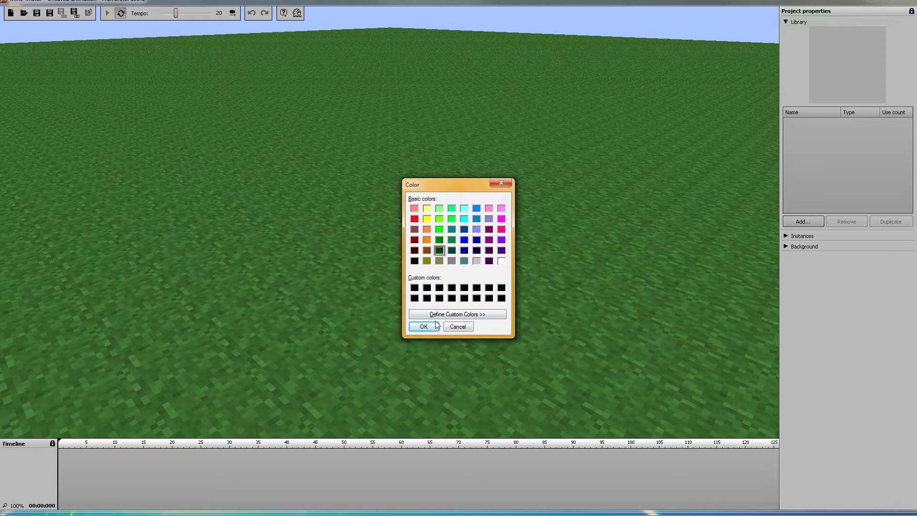
{"action": "left_click", "coordinate": [426, 327]}
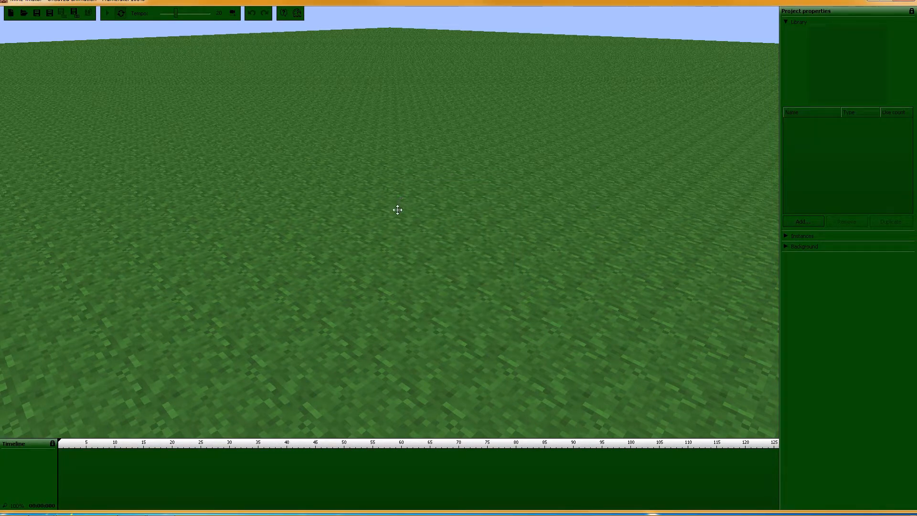
Step: Change the interface colour to light cyan from the basic colours
{"action": "key", "text": "F12"}
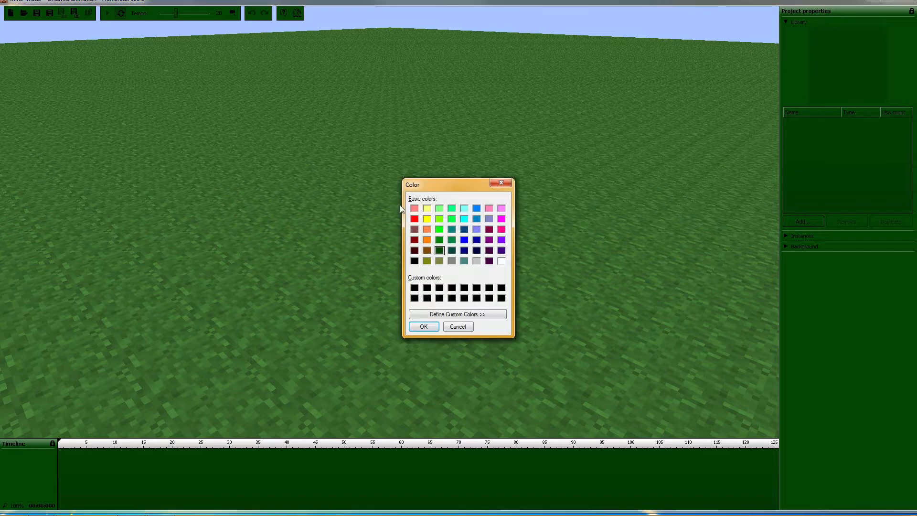
{"action": "left_click", "coordinate": [464, 209]}
{"action": "left_click", "coordinate": [424, 326]}
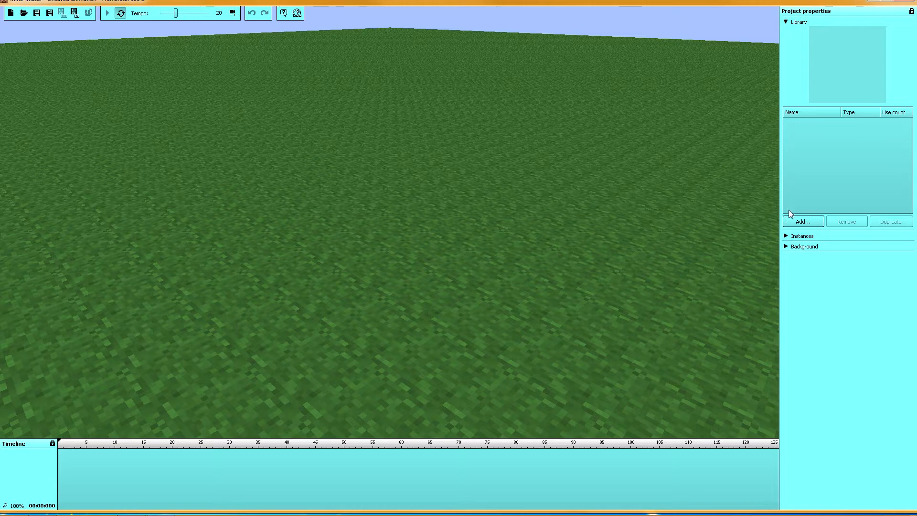
Step: Add a new item to the library and rename it Fishingpole
{"action": "left_click", "coordinate": [797, 222]}
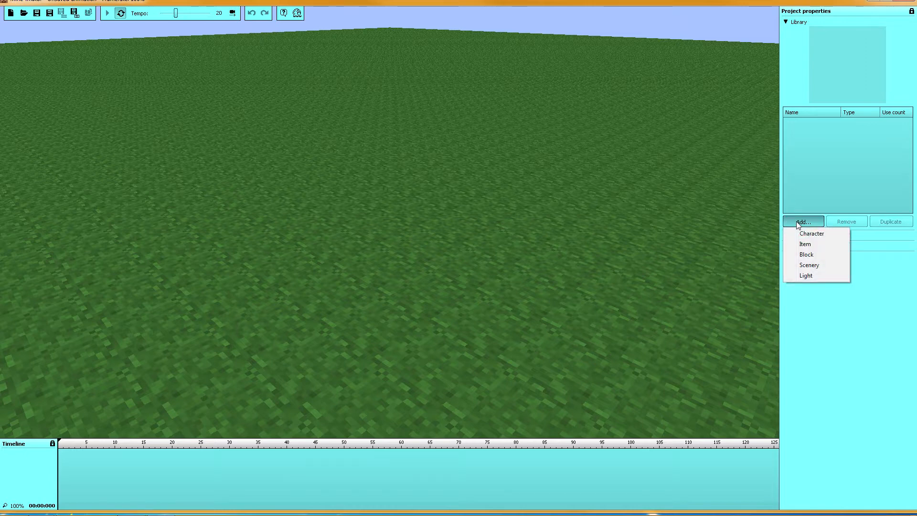
{"action": "left_click", "coordinate": [817, 246]}
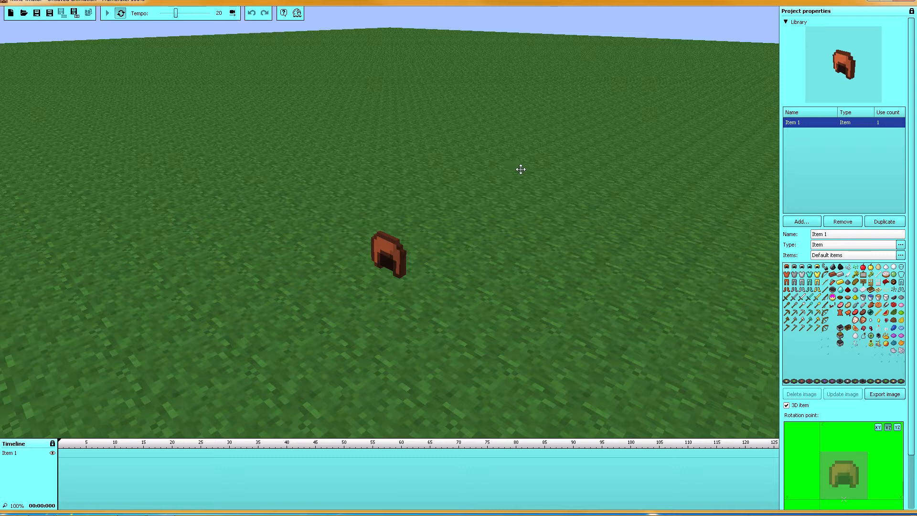
{"action": "left_click", "coordinate": [830, 237]}
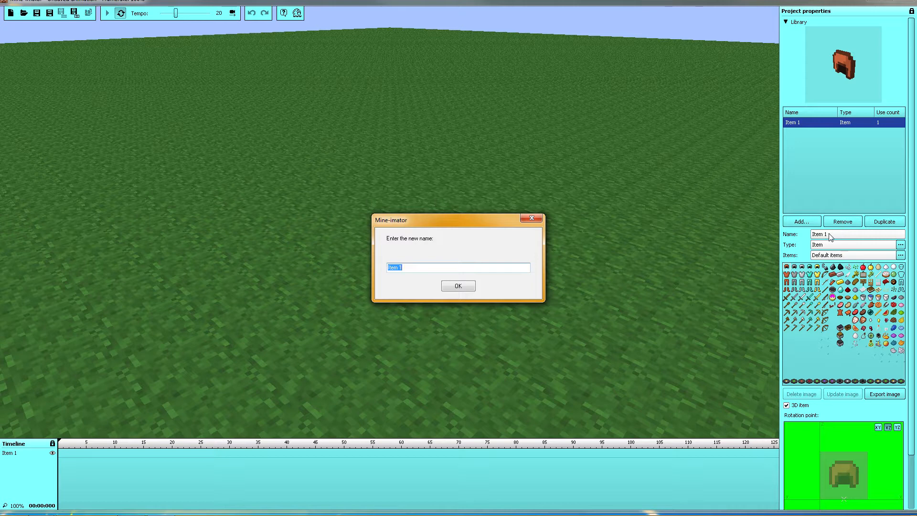
{"action": "type", "text": "Fishingpole"}
{"action": "left_click", "coordinate": [459, 282]}
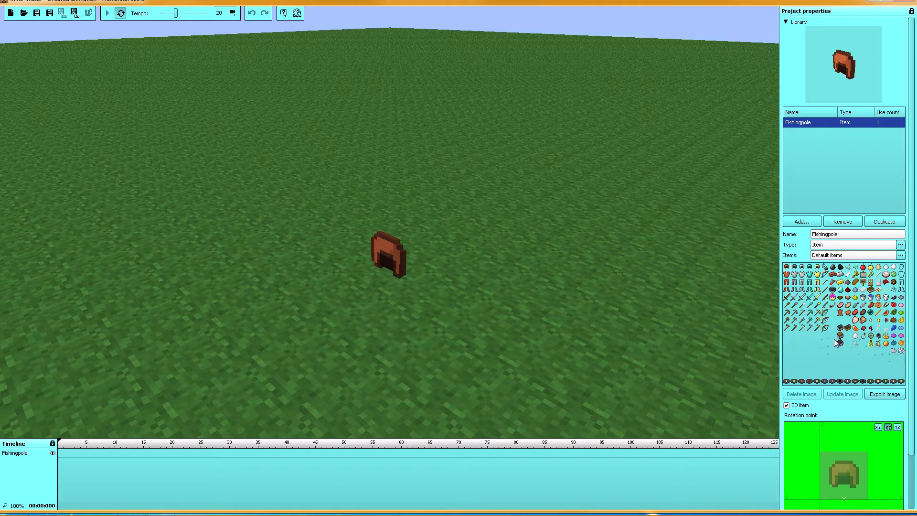
Step: Give the Fishingpole the fishing rod image with its hanging line and check the available item image sources
{"action": "left_click", "coordinate": [825, 305]}
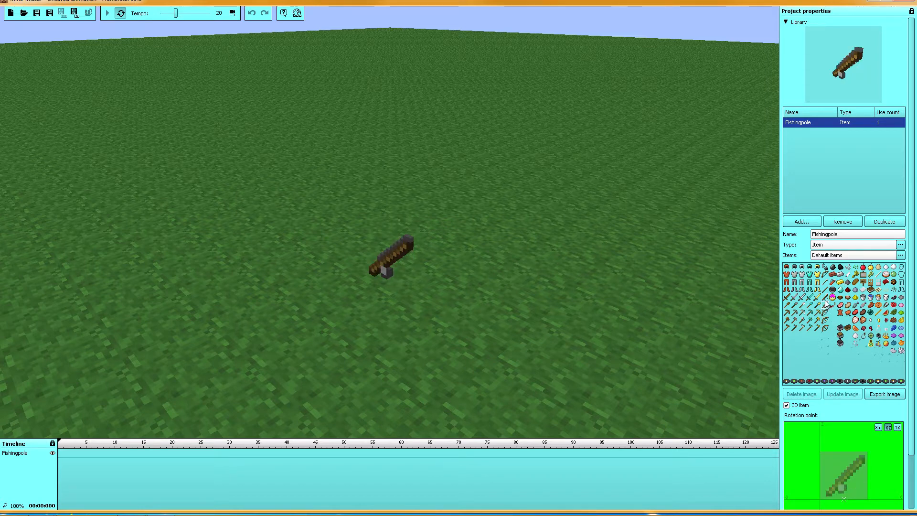
{"action": "left_click", "coordinate": [825, 301]}
{"action": "middle_click_drag", "start_coordinate": [456, 271], "coordinate": [533, 258]}
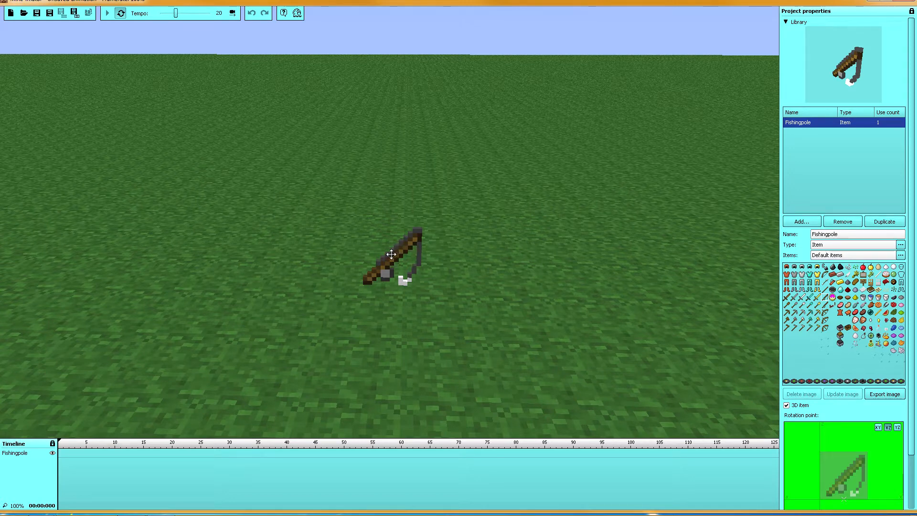
{"action": "left_click", "coordinate": [832, 257]}
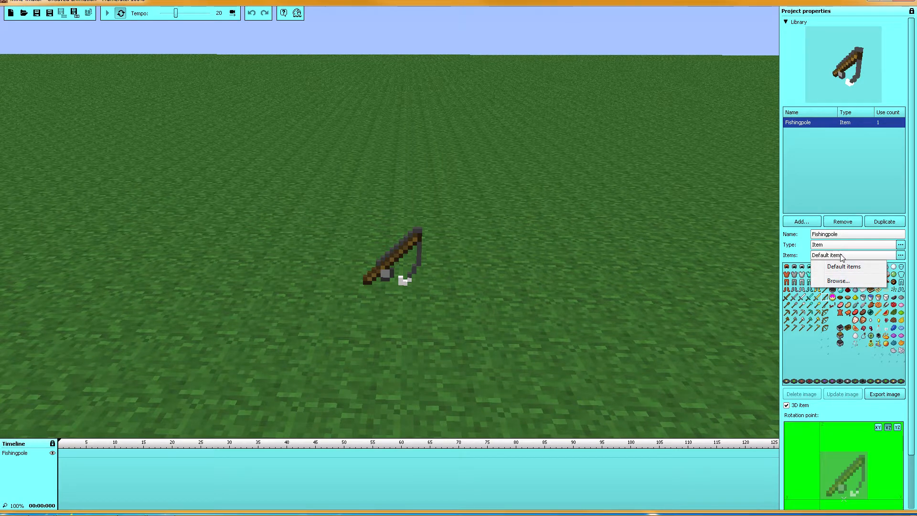
{"action": "left_click", "coordinate": [804, 257]}
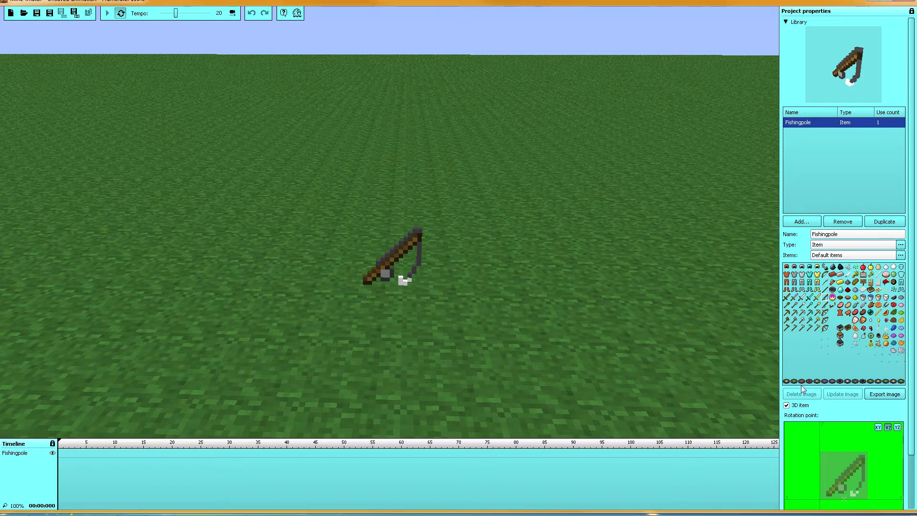
Step: Make the Fishingpole flat by disabling its 3D item option, inspect it, and enable 3D again
{"action": "left_click", "coordinate": [786, 405]}
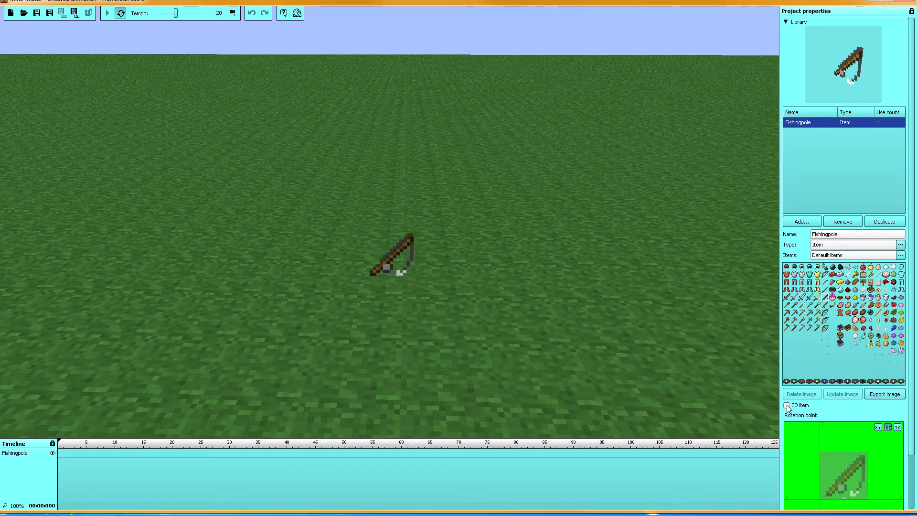
{"action": "middle_click_drag", "start_coordinate": [589, 324], "coordinate": [692, 354]}
{"action": "left_click", "coordinate": [786, 405]}
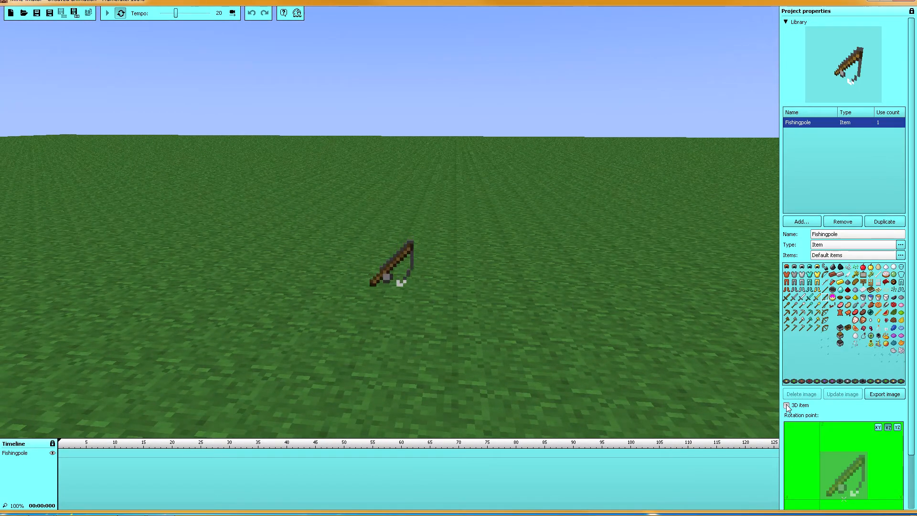
Step: Move the Fishingpole's rotation point well below the rod's handle in the XZ view
{"action": "scroll", "coordinate": [906, 439], "scroll_direction": "down", "scroll_amount": 3}
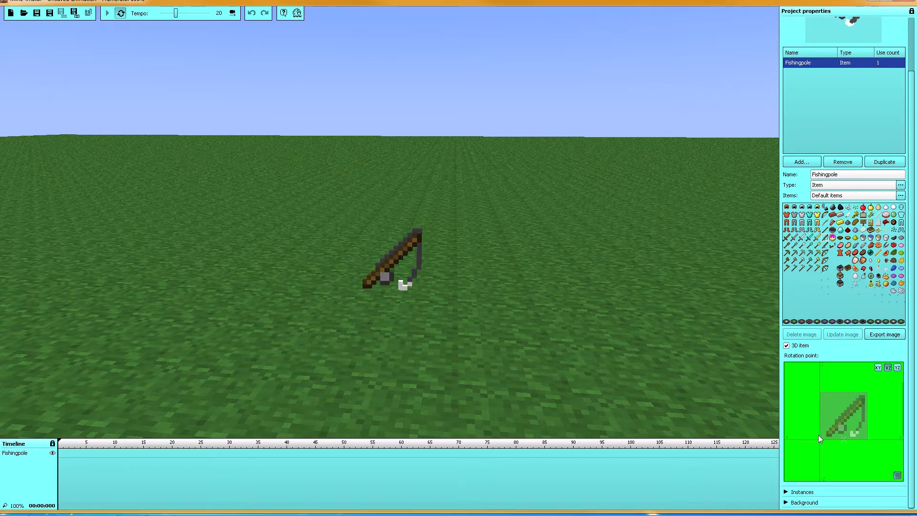
{"action": "mouse_move", "coordinate": [818, 435]}
{"action": "left_mouse_down"}
{"action": "mouse_move", "coordinate": [844, 423]}
{"action": "mouse_move", "coordinate": [822, 425]}
{"action": "left_mouse_up"}
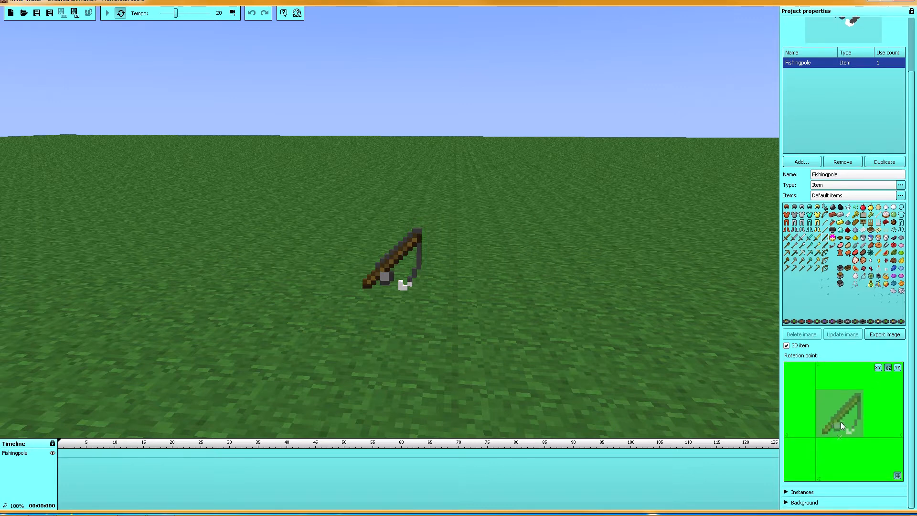
{"action": "left_click", "coordinate": [875, 368]}
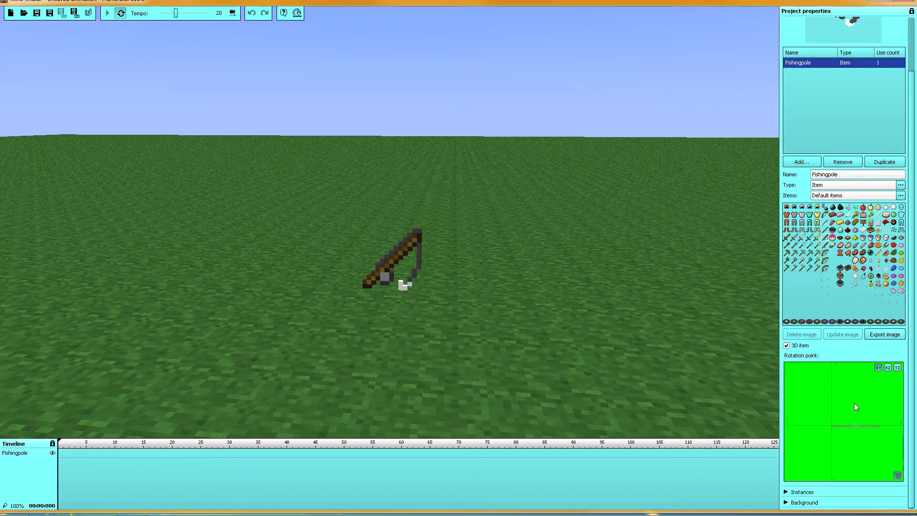
{"action": "left_click", "coordinate": [888, 367]}
{"action": "left_click_drag", "start_coordinate": [858, 431], "coordinate": [840, 472]}
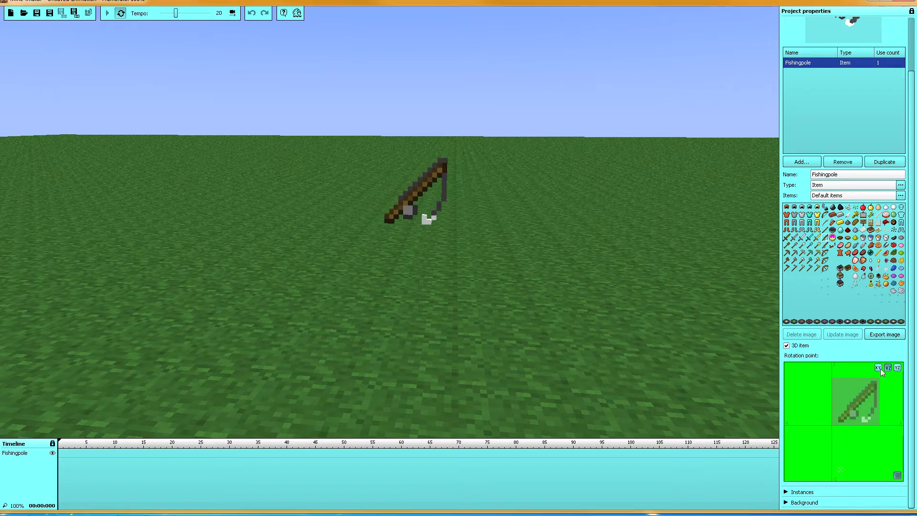
Step: Shift the Fishingpole's rotation point slightly in the XY view and farther in the YZ view, then collapse the library
{"action": "left_click", "coordinate": [879, 367]}
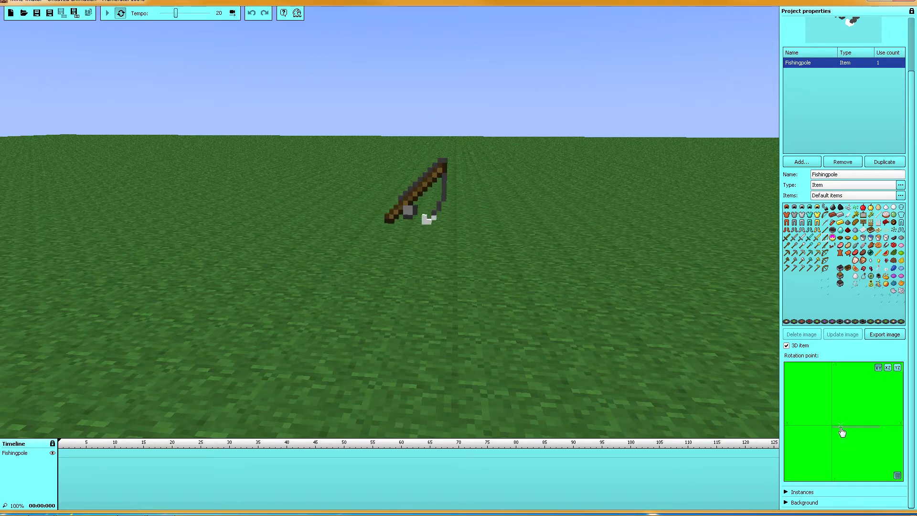
{"action": "mouse_move", "coordinate": [839, 430]}
{"action": "left_mouse_down"}
{"action": "mouse_move", "coordinate": [836, 403]}
{"action": "mouse_move", "coordinate": [809, 442]}
{"action": "mouse_move", "coordinate": [886, 442]}
{"action": "mouse_move", "coordinate": [830, 405]}
{"action": "mouse_move", "coordinate": [815, 410]}
{"action": "mouse_move", "coordinate": [851, 458]}
{"action": "mouse_move", "coordinate": [815, 461]}
{"action": "mouse_move", "coordinate": [846, 430]}
{"action": "left_mouse_up"}
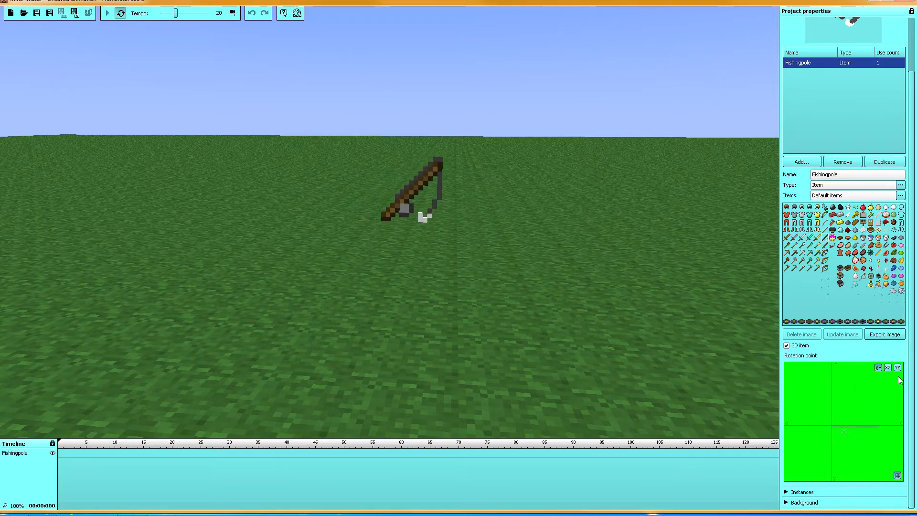
{"action": "left_click", "coordinate": [897, 368]}
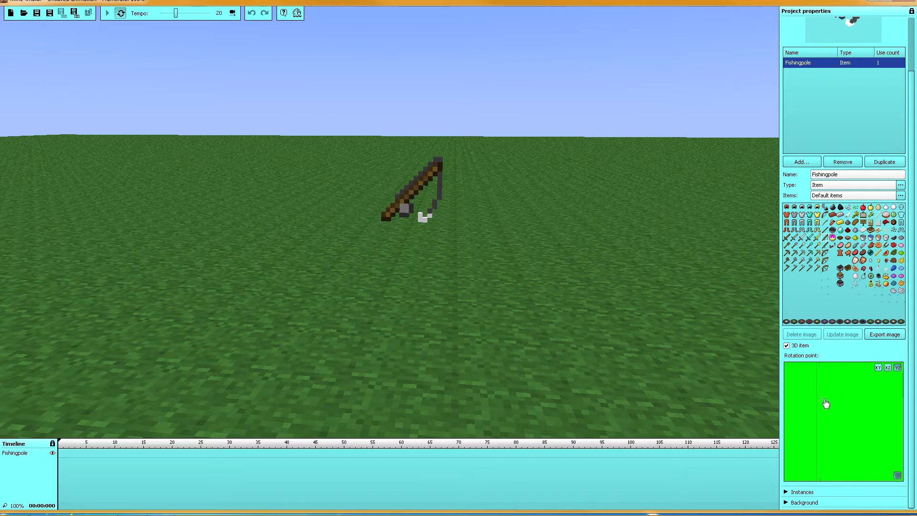
{"action": "mouse_move", "coordinate": [833, 399]}
{"action": "left_mouse_down"}
{"action": "mouse_move", "coordinate": [813, 403]}
{"action": "mouse_move", "coordinate": [804, 451]}
{"action": "mouse_move", "coordinate": [806, 428]}
{"action": "mouse_move", "coordinate": [884, 418]}
{"action": "mouse_move", "coordinate": [792, 417]}
{"action": "left_mouse_up"}
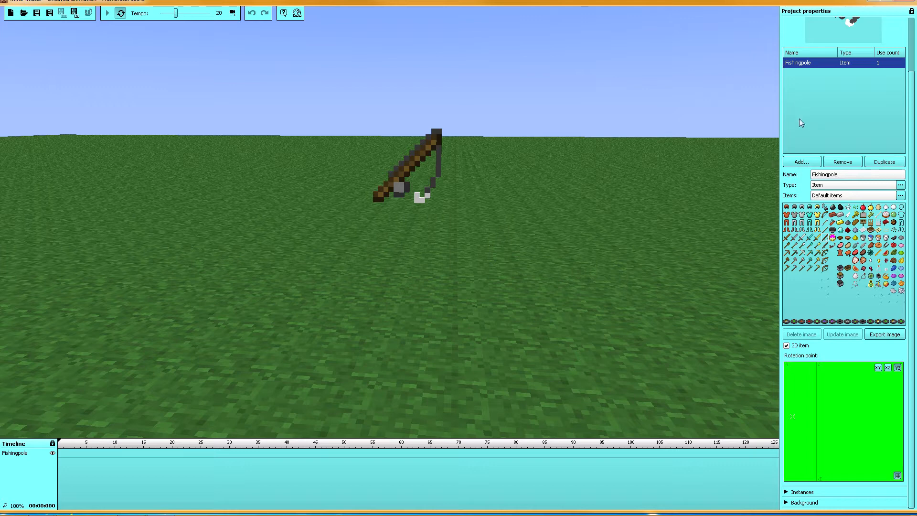
{"action": "left_click_drag", "start_coordinate": [910, 121], "coordinate": [913, 24]}
{"action": "left_click", "coordinate": [786, 22]}
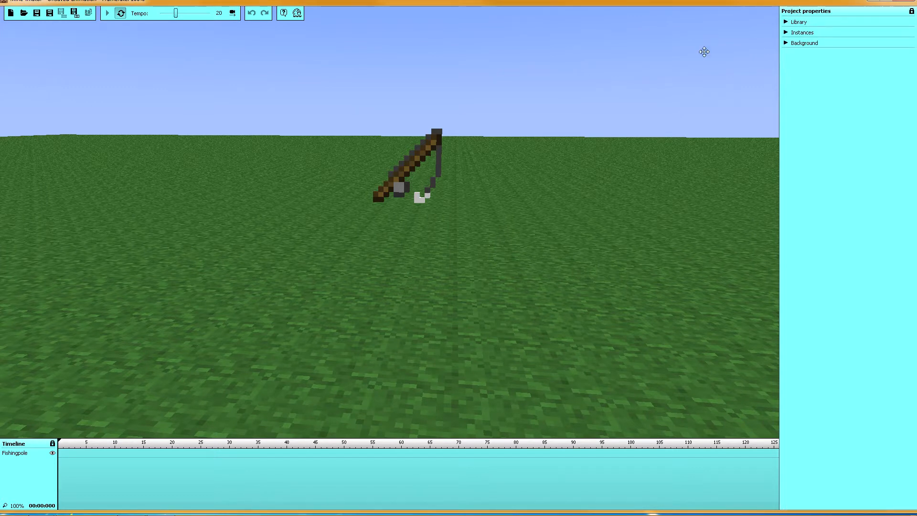
Step: Create a Fishingpole keyframe at the start of the timeline and raise the rod along its vertical position axis
{"action": "left_click", "coordinate": [60, 456]}
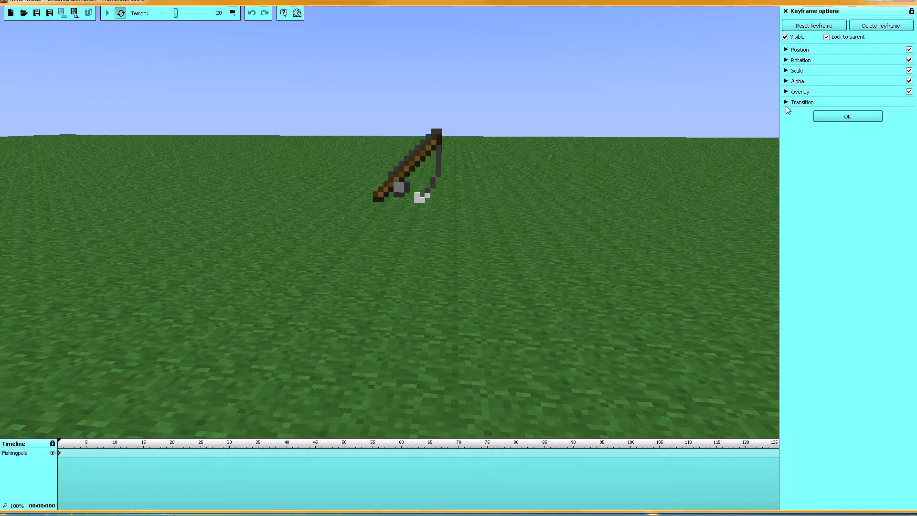
{"action": "left_click", "coordinate": [786, 50]}
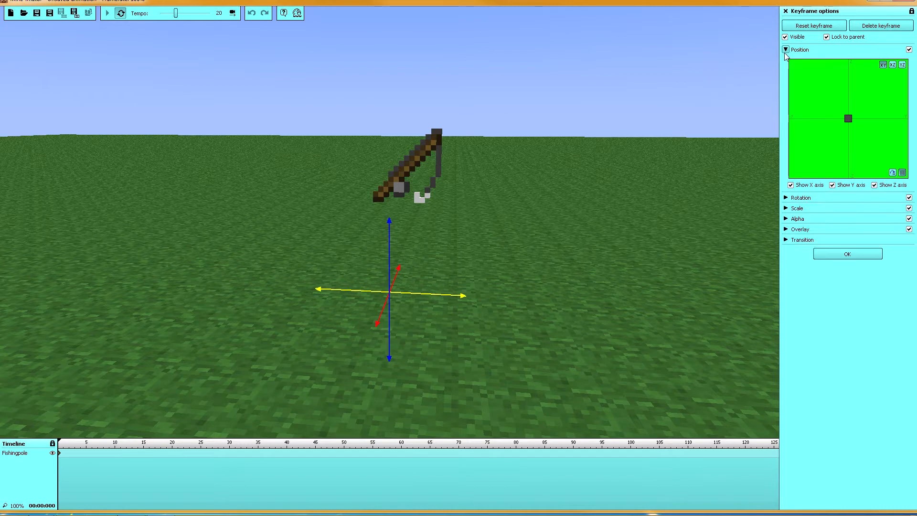
{"action": "middle_click_drag", "start_coordinate": [506, 243], "coordinate": [403, 233]}
{"action": "left_click_drag", "start_coordinate": [391, 233], "coordinate": [390, 104]}
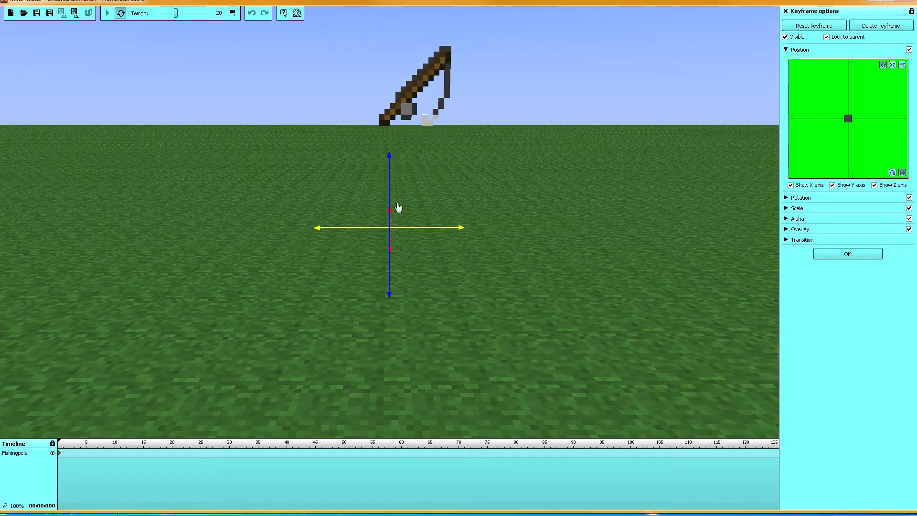
Step: Rotate the Fishingpole keyframe to X -2 and collapse its position and rotation settings
{"action": "left_click", "coordinate": [785, 198]}
{"action": "left_click_drag", "start_coordinate": [639, 181], "coordinate": [417, 206]}
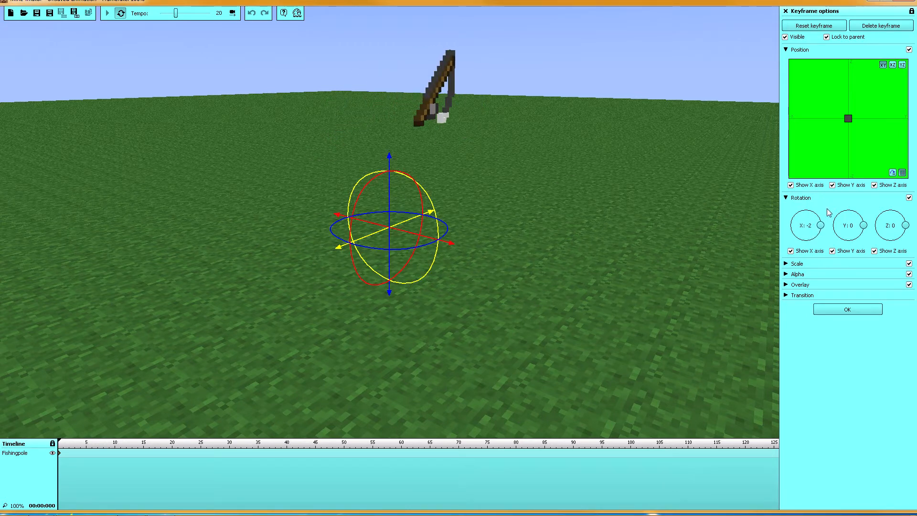
{"action": "left_click", "coordinate": [785, 50]}
{"action": "left_click", "coordinate": [786, 60]}
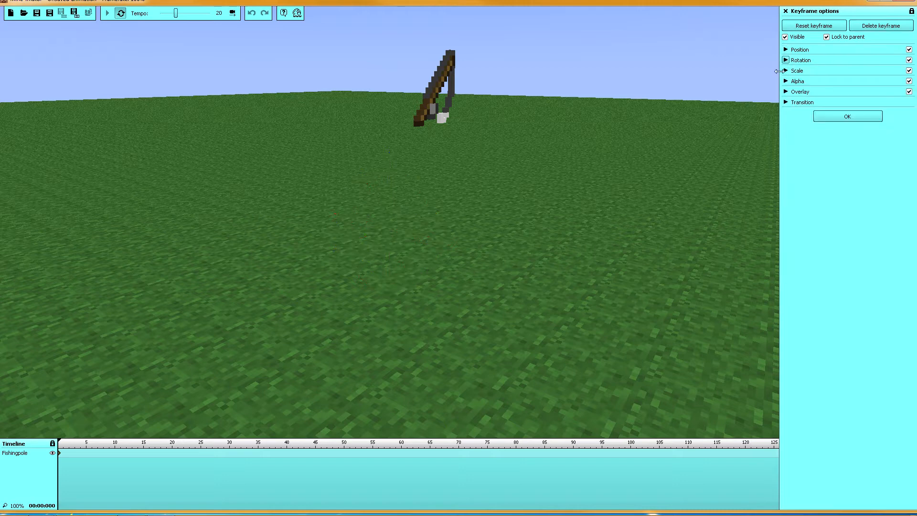
Step: Scale the Fishingpole to x1.88 with simple scaling enabled and close the keyframe options
{"action": "left_click", "coordinate": [786, 71]}
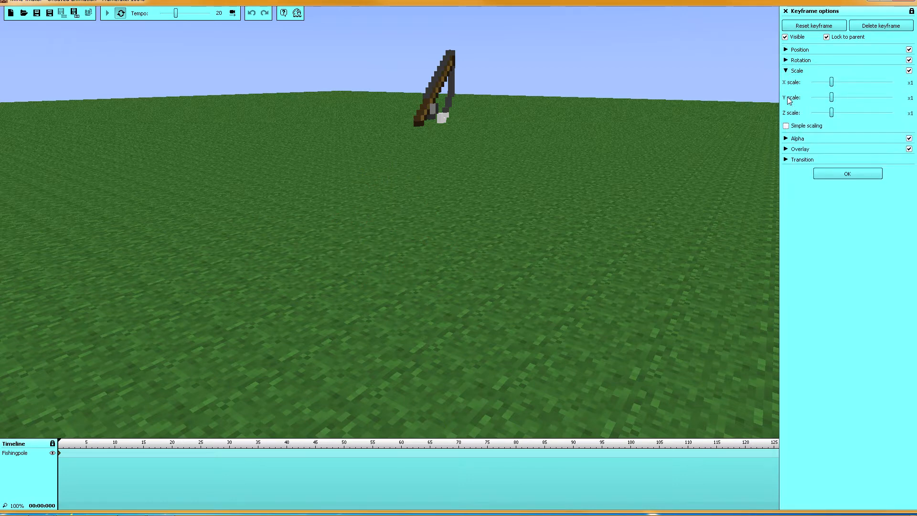
{"action": "mouse_move", "coordinate": [832, 84]}
{"action": "left_mouse_down"}
{"action": "mouse_move", "coordinate": [853, 81]}
{"action": "mouse_move", "coordinate": [826, 83]}
{"action": "mouse_move", "coordinate": [841, 97]}
{"action": "mouse_move", "coordinate": [814, 97]}
{"action": "mouse_move", "coordinate": [881, 99]}
{"action": "mouse_move", "coordinate": [829, 100]}
{"action": "mouse_move", "coordinate": [831, 82]}
{"action": "mouse_move", "coordinate": [850, 82]}
{"action": "left_mouse_up"}
{"action": "left_click", "coordinate": [785, 126]}
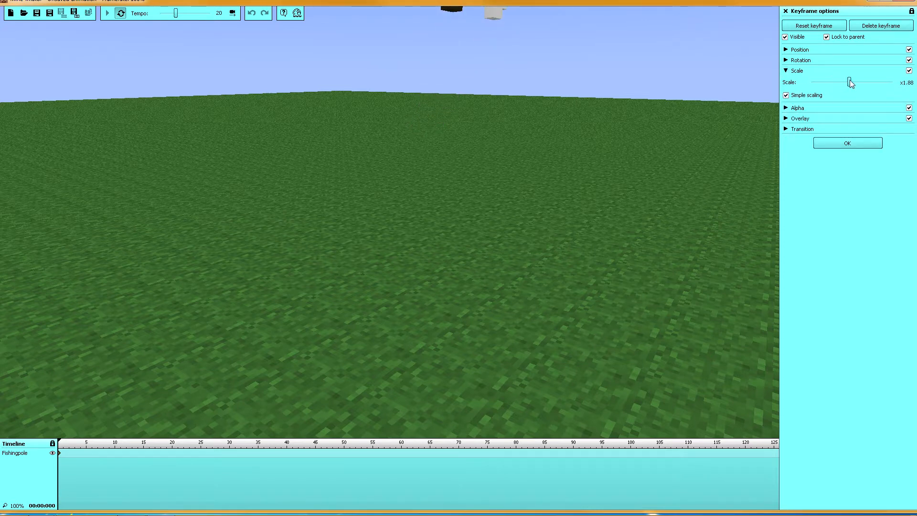
{"action": "right_click_drag", "start_coordinate": [390, 223], "coordinate": [444, 189]}
{"action": "key", "text": "s"}
{"action": "key", "text": "w"}
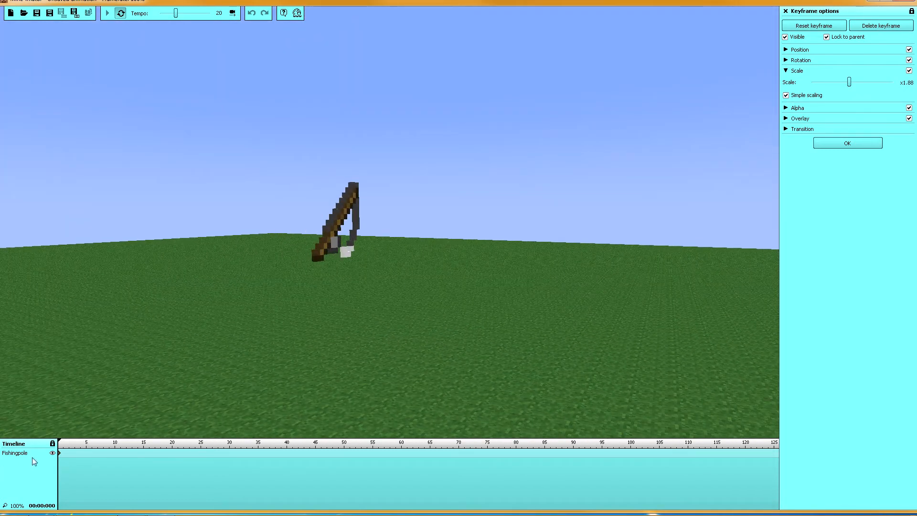
{"action": "left_click", "coordinate": [842, 144]}
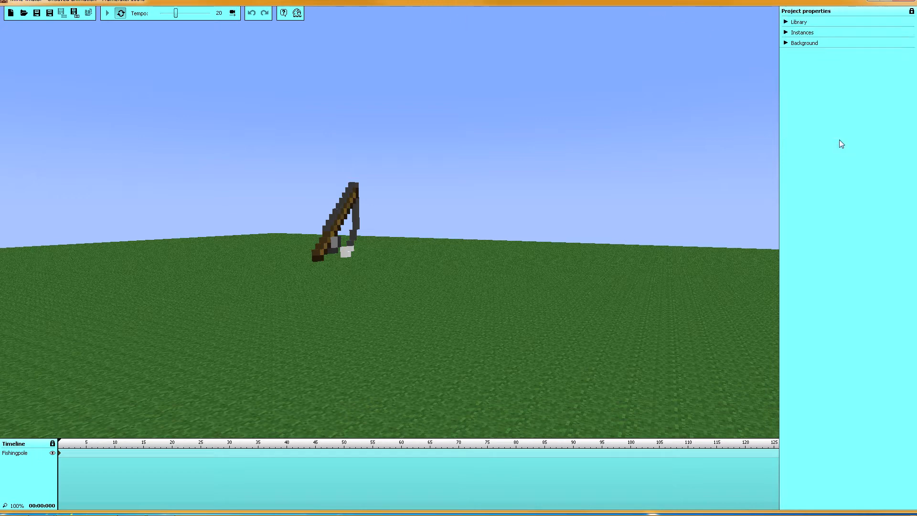
Step: Reset the position of the Fishingpole's rotation point in the library, look at the rod up close, and collapse the library
{"action": "left_click", "coordinate": [785, 22]}
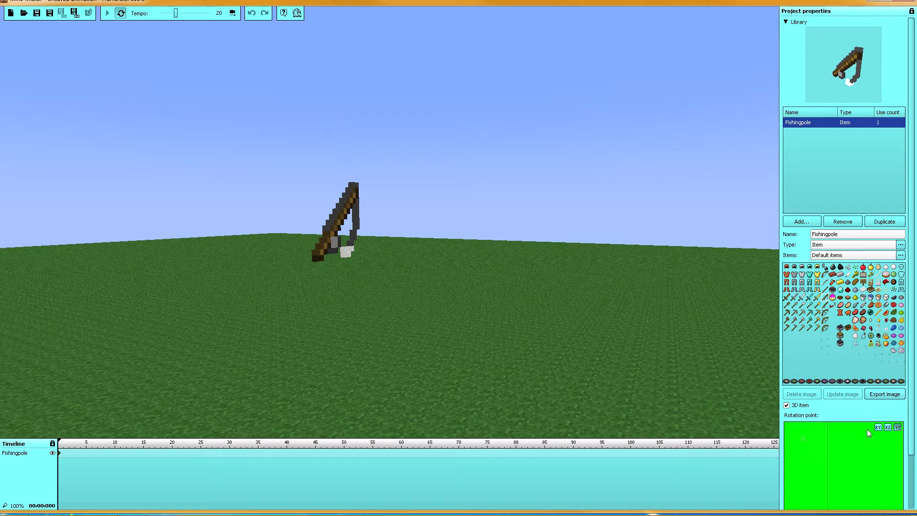
{"action": "left_click_drag", "start_coordinate": [832, 485], "coordinate": [842, 449]}
{"action": "right_click", "coordinate": [859, 464]}
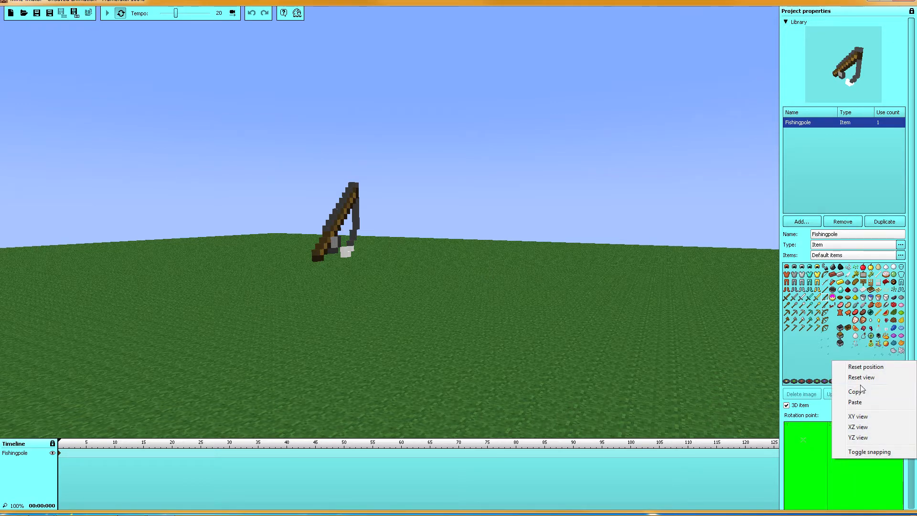
{"action": "left_click", "coordinate": [864, 367]}
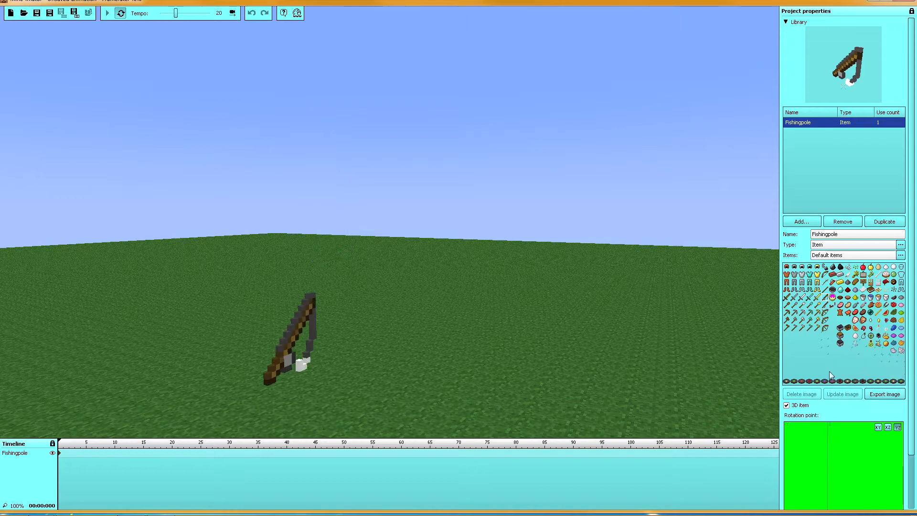
{"action": "left_click_drag", "start_coordinate": [560, 337], "coordinate": [529, 354]}
{"action": "key", "text": "w"}
{"action": "right_click_drag", "start_coordinate": [529, 355], "coordinate": [568, 349]}
{"action": "key", "text": "a"}
{"action": "key", "text": "d"}
{"action": "key", "text": "d"}
{"action": "right_click_drag", "start_coordinate": [402, 205], "coordinate": [389, 212]}
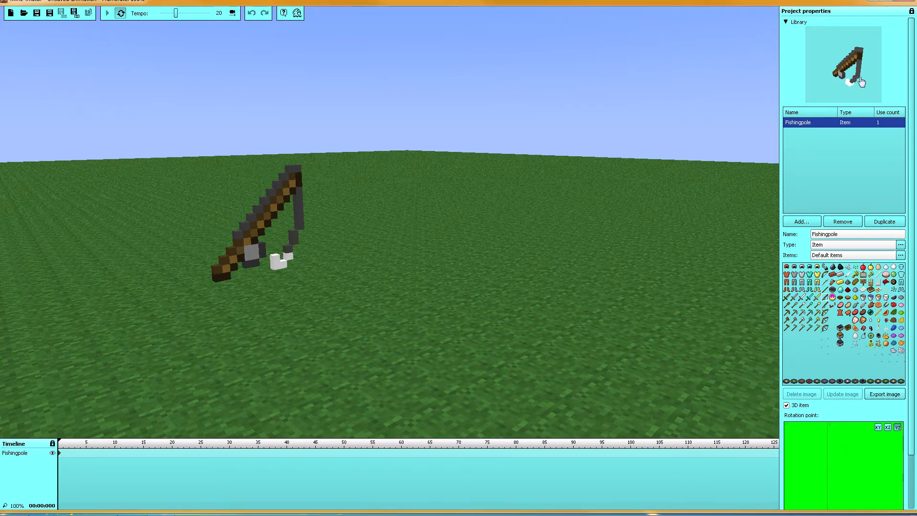
{"action": "left_click", "coordinate": [785, 22]}
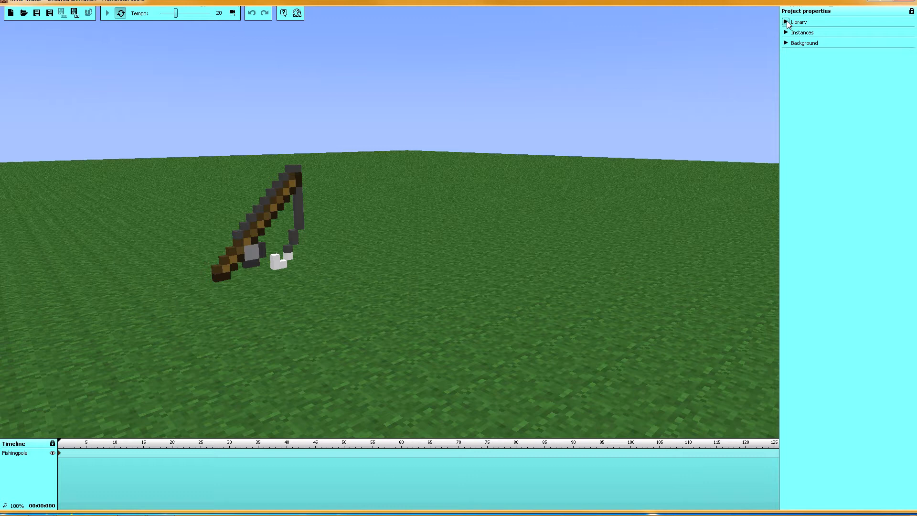
Step: Disable simple scaling for the Fishingpole's first keyframe and scale the rod to X x3.5, Y x4 and Z x2.39
{"action": "left_click", "coordinate": [59, 455]}
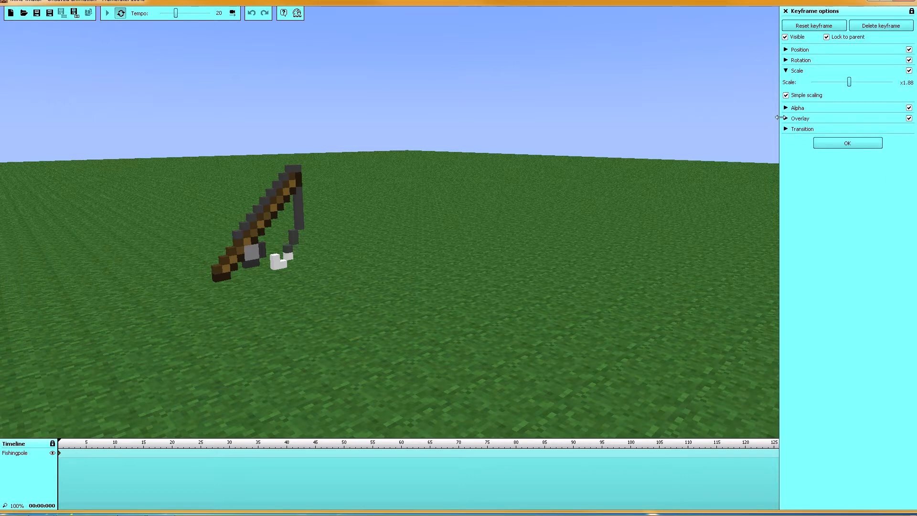
{"action": "left_click_drag", "start_coordinate": [849, 82], "coordinate": [904, 99]}
{"action": "left_click", "coordinate": [786, 96]}
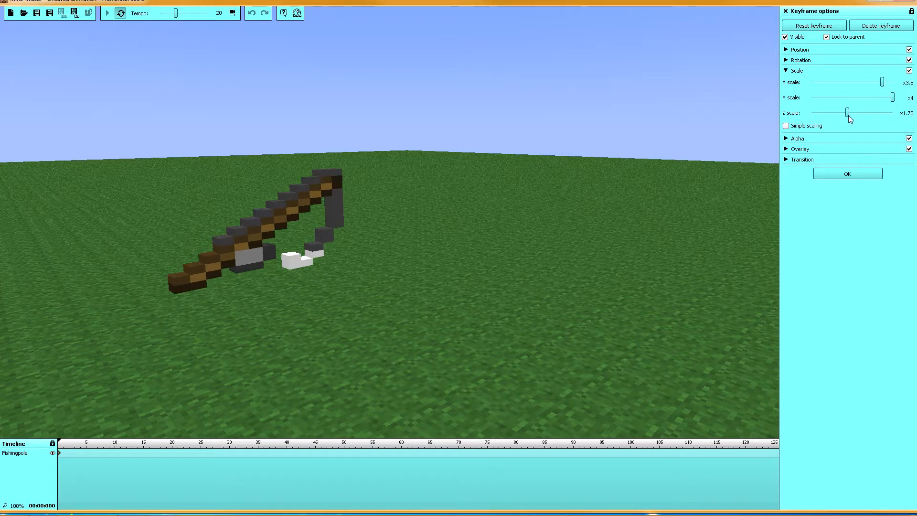
{"action": "mouse_move", "coordinate": [847, 113]}
{"action": "left_mouse_down"}
{"action": "mouse_move", "coordinate": [815, 116]}
{"action": "mouse_move", "coordinate": [861, 116]}
{"action": "left_mouse_up"}
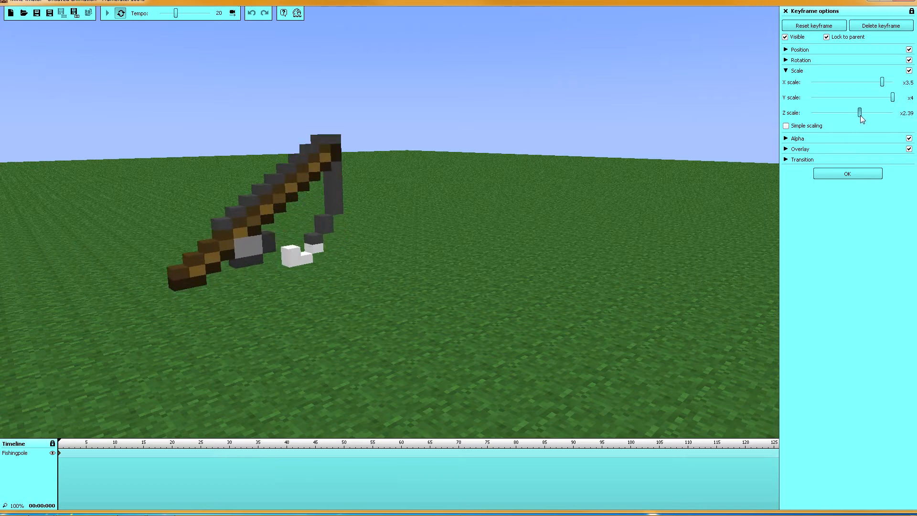
Step: Open the value entry dialog for the X scale and accept 3.5
{"action": "left_click", "coordinate": [786, 60]}
{"action": "left_click", "coordinate": [785, 60]}
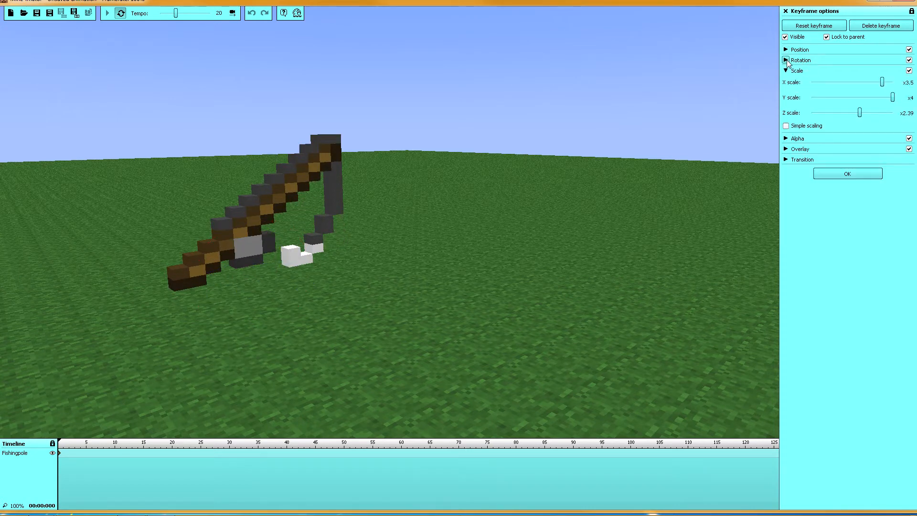
{"action": "right_click", "coordinate": [826, 82]}
{"action": "left_click", "coordinate": [842, 97]}
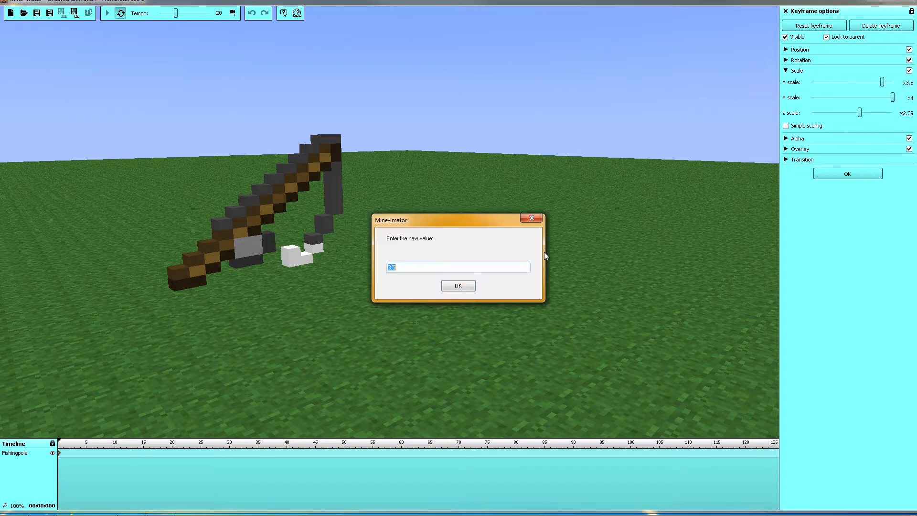
{"action": "left_click", "coordinate": [458, 286]}
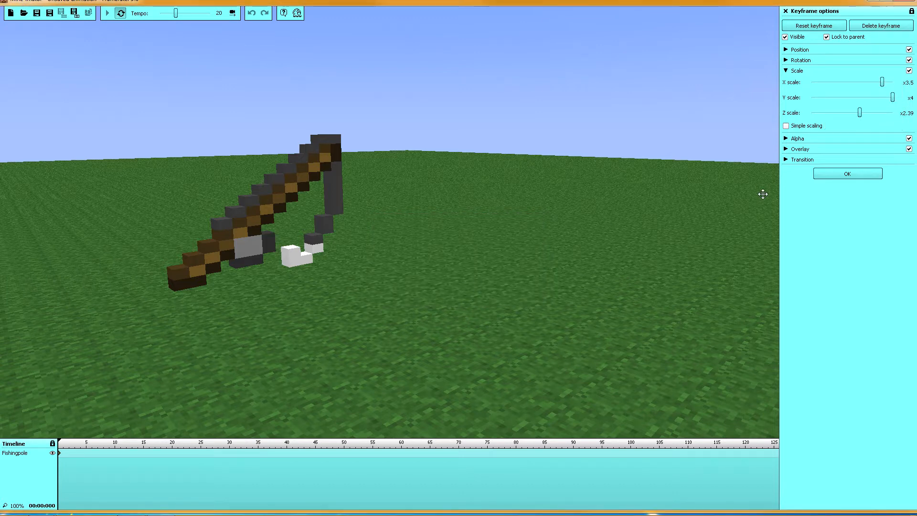
Step: Enable simple scaling, scale the Fishingpole to x1.6 and collapse the scale settings
{"action": "left_click", "coordinate": [786, 126]}
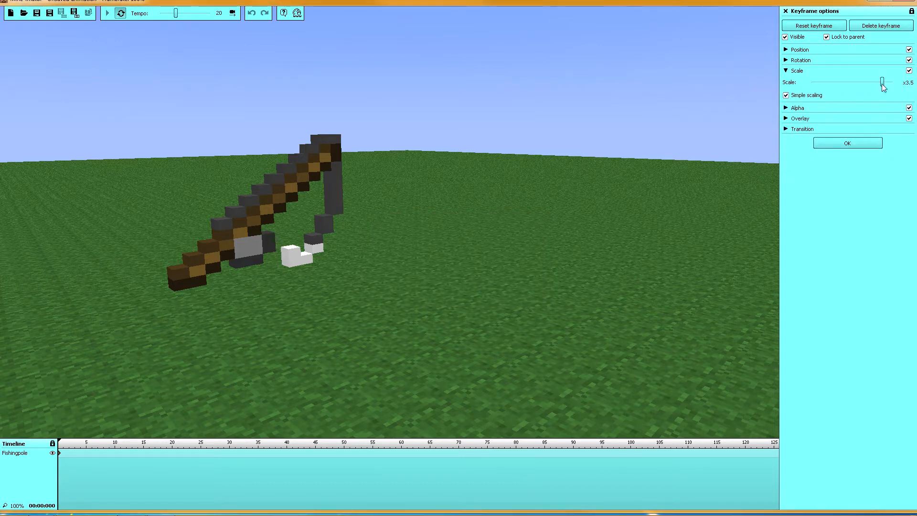
{"action": "left_click_drag", "start_coordinate": [882, 86], "coordinate": [843, 84]}
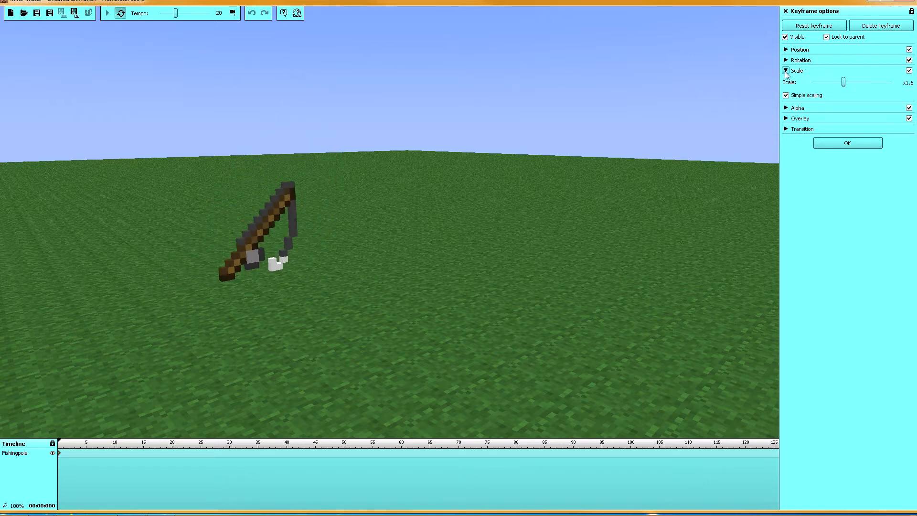
{"action": "left_click", "coordinate": [786, 71]}
Step: Add a Fishingpole keyframe at frame 35 and set the first keyframe's alpha to 0%
{"action": "left_click", "coordinate": [786, 82]}
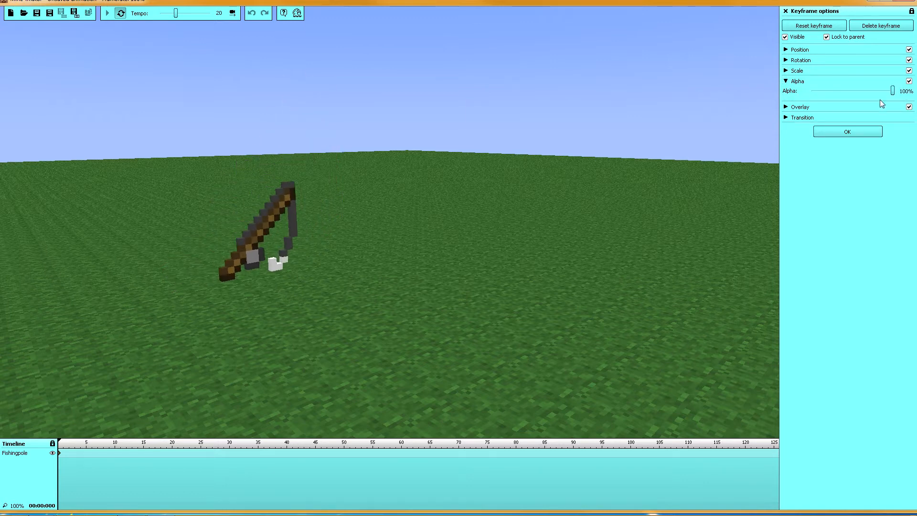
{"action": "left_click_drag", "start_coordinate": [893, 92], "coordinate": [889, 94]}
{"action": "left_click_drag", "start_coordinate": [842, 90], "coordinate": [901, 98]}
{"action": "left_click", "coordinate": [258, 453]}
{"action": "left_click", "coordinate": [58, 457]}
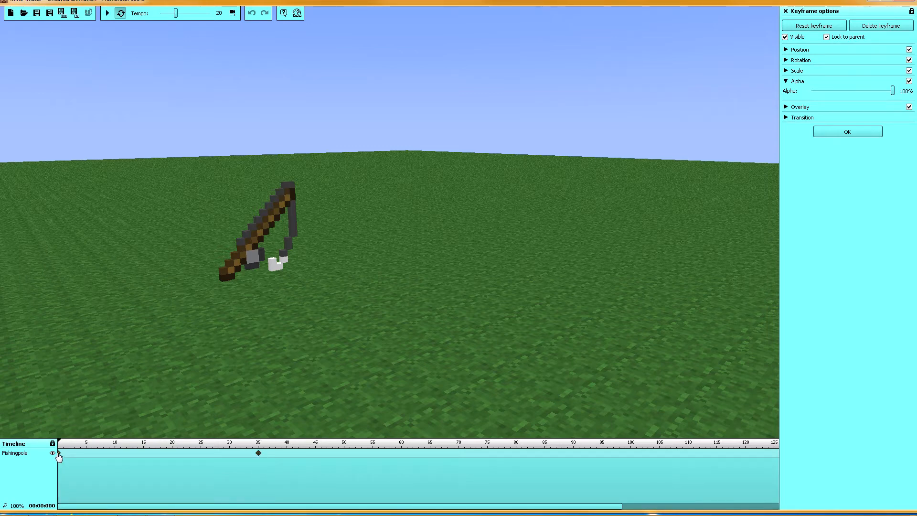
{"action": "left_click_drag", "start_coordinate": [893, 93], "coordinate": [780, 94]}
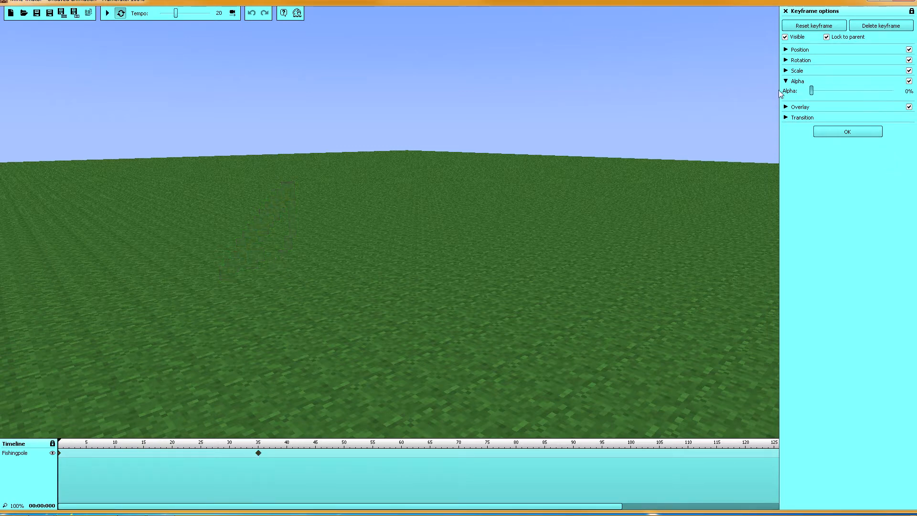
Step: Lower the tempo to 7 and play the Fishingpole's fade-in from the start of the timeline
{"action": "left_click", "coordinate": [259, 452]}
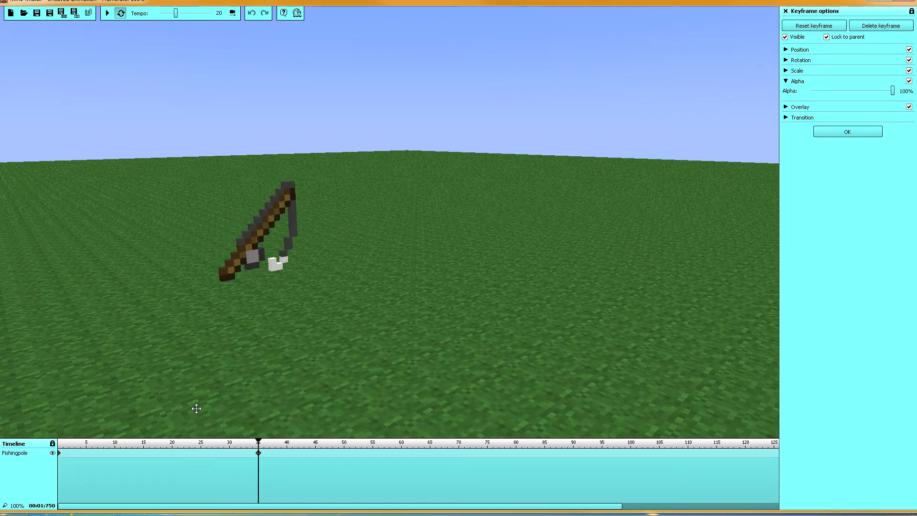
{"action": "left_click_drag", "start_coordinate": [72, 453], "coordinate": [29, 420]}
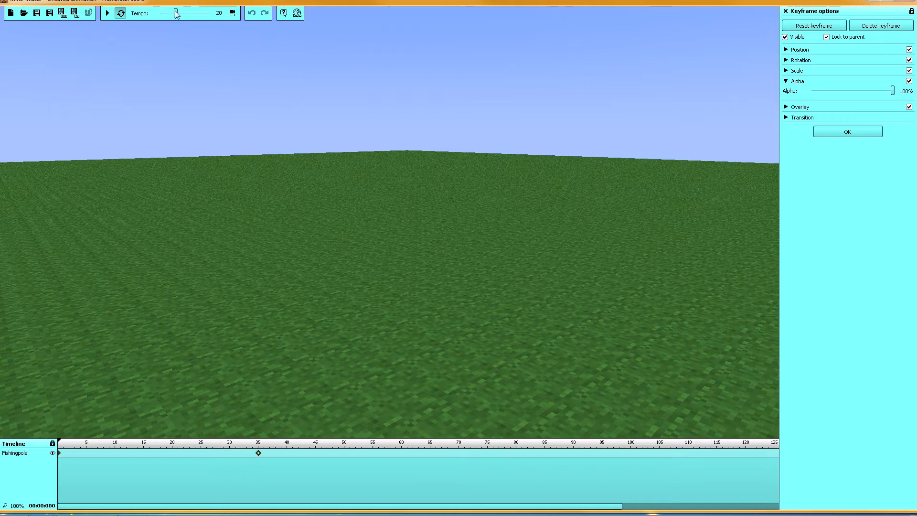
{"action": "left_click_drag", "start_coordinate": [176, 14], "coordinate": [167, 14]}
{"action": "left_click", "coordinate": [107, 13]}
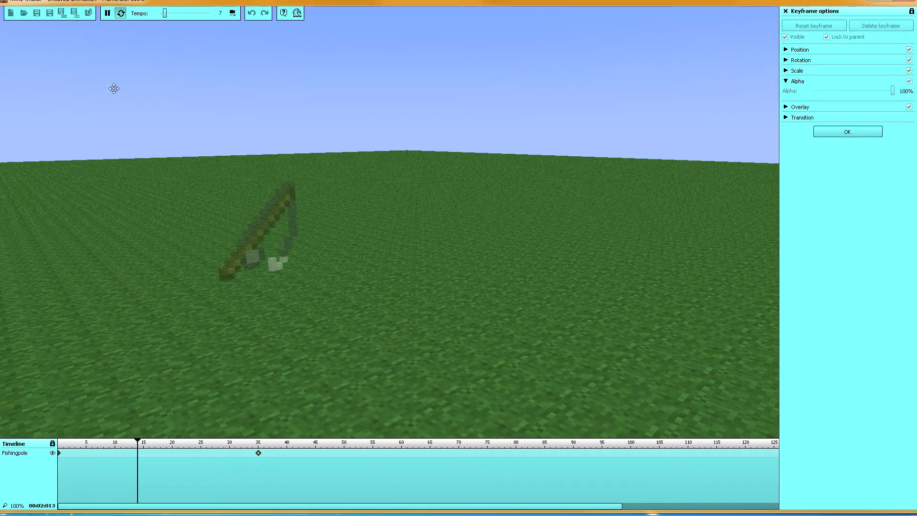
{"action": "left_click", "coordinate": [108, 14]}
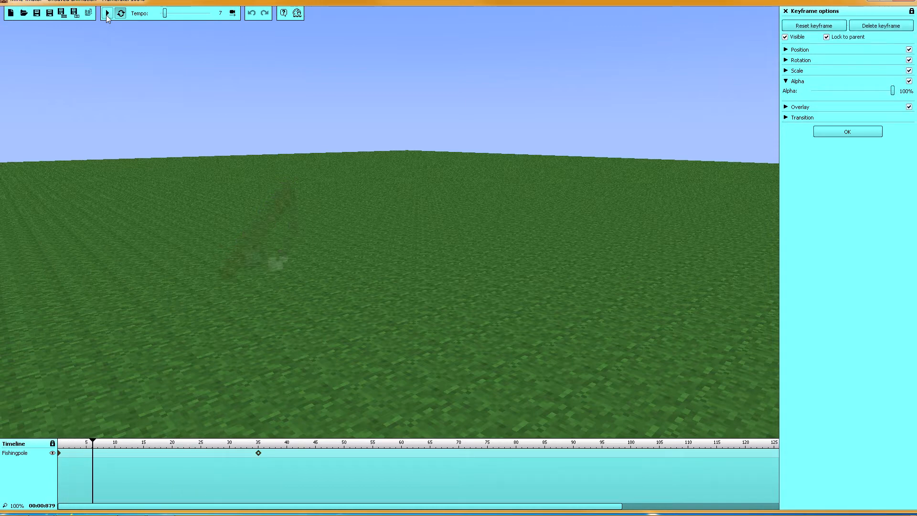
Step: Set the first keyframe's alpha to 100% and collapse the alpha settings
{"action": "left_click", "coordinate": [60, 455]}
{"action": "left_click_drag", "start_coordinate": [813, 90], "coordinate": [893, 91]}
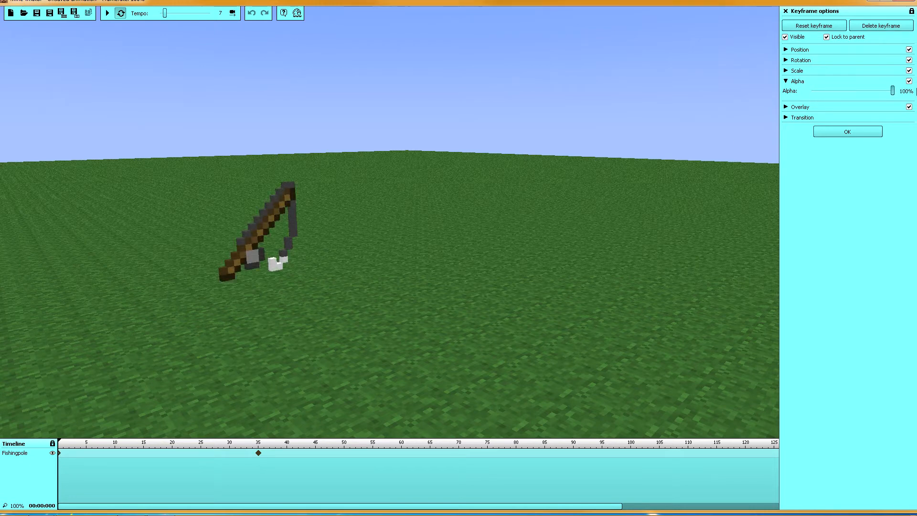
{"action": "left_click", "coordinate": [785, 82]}
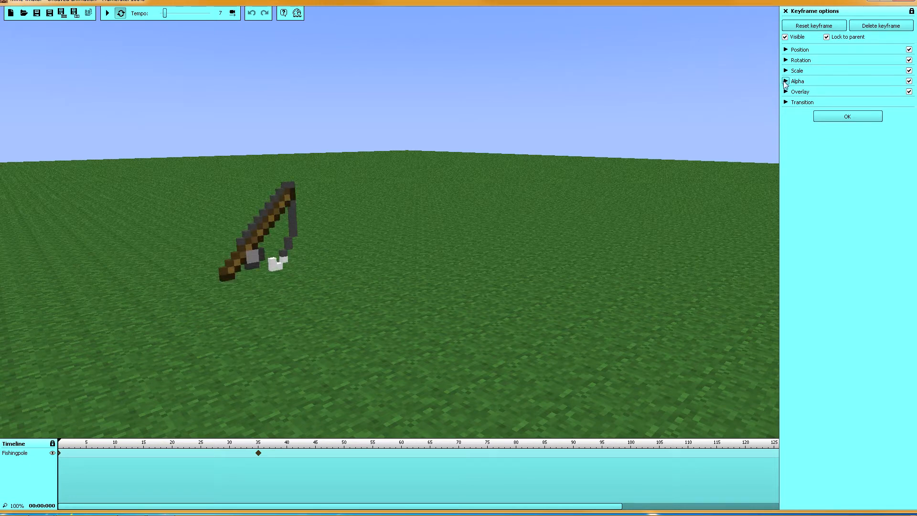
Step: Set the overlay colour of the first Fishingpole keyframe to magenta
{"action": "left_click", "coordinate": [786, 91]}
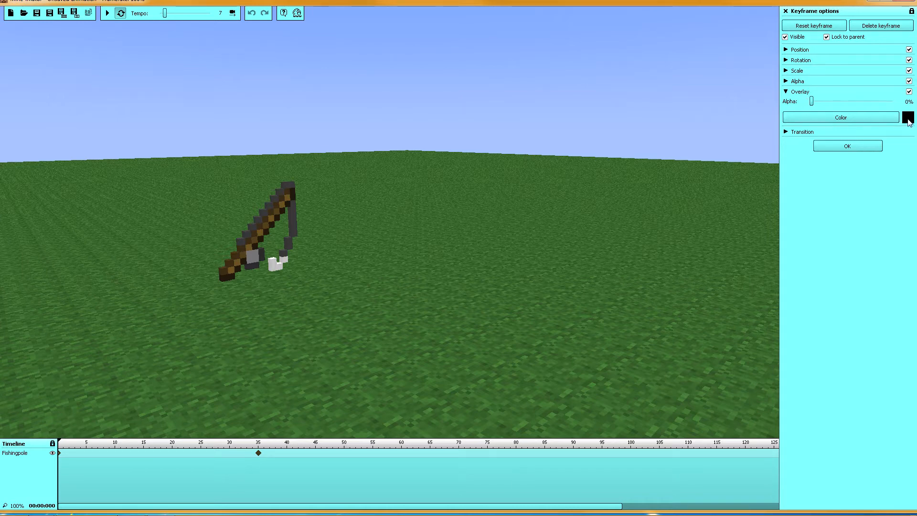
{"action": "left_click", "coordinate": [880, 123]}
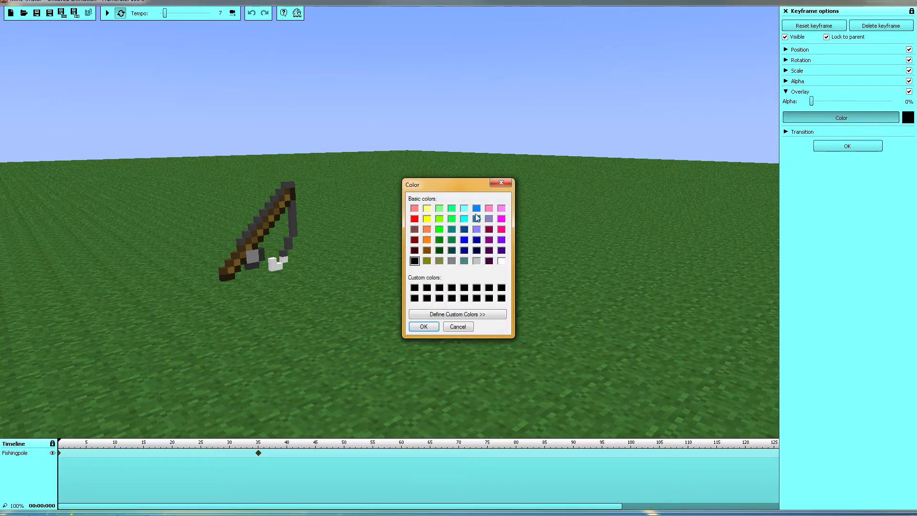
{"action": "left_click", "coordinate": [501, 219]}
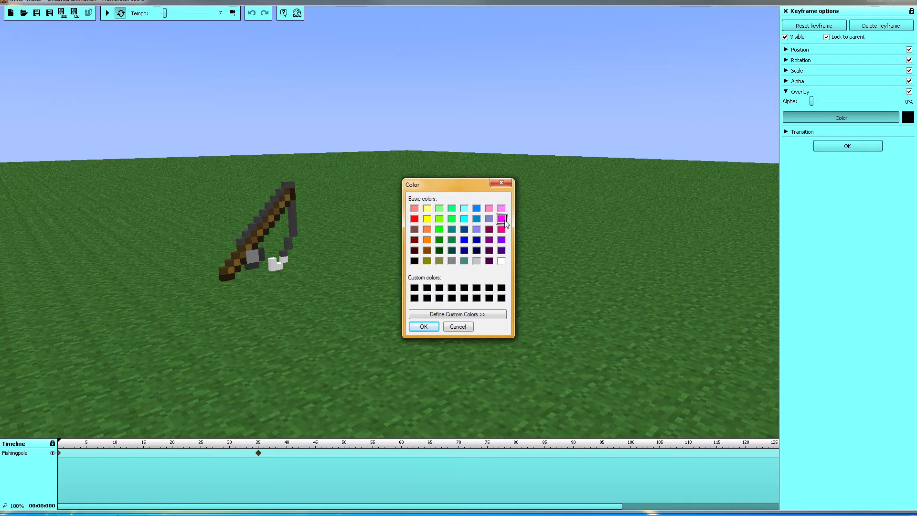
{"action": "left_click", "coordinate": [423, 327]}
Step: Give the keyframe at frame 35 a magenta overlay with 38% alpha
{"action": "left_click", "coordinate": [259, 456]}
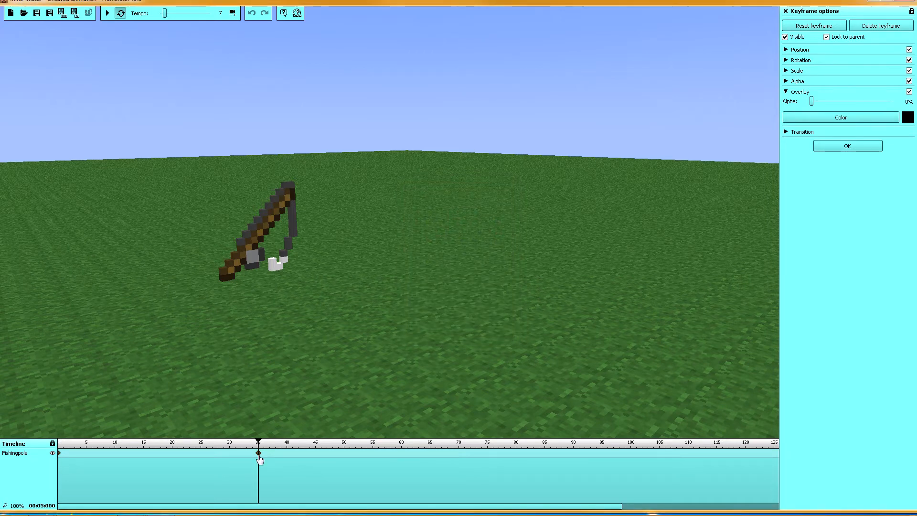
{"action": "left_click", "coordinate": [901, 118]}
{"action": "left_click", "coordinate": [501, 219]}
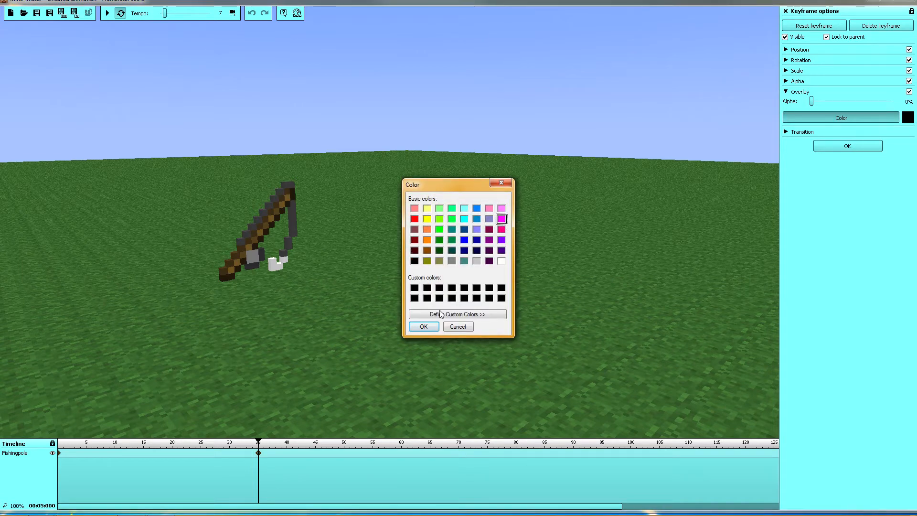
{"action": "left_click", "coordinate": [424, 326]}
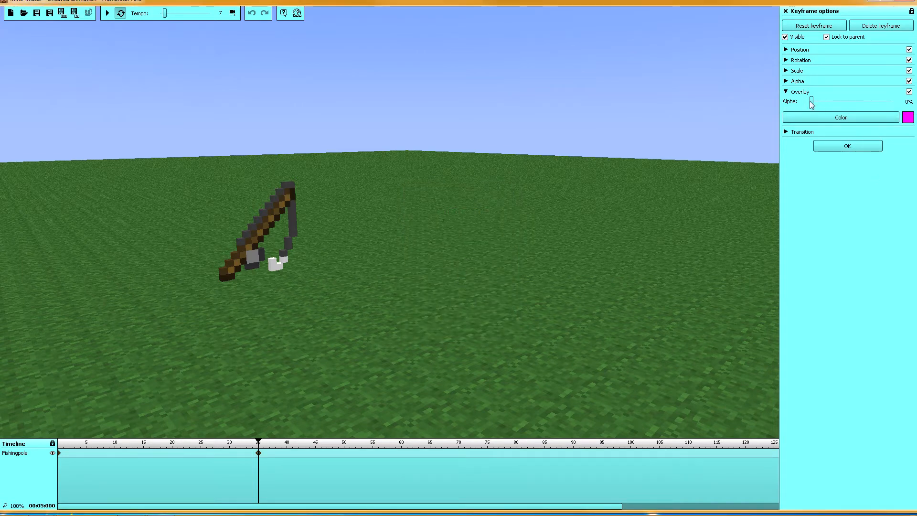
{"action": "left_click_drag", "start_coordinate": [812, 102], "coordinate": [842, 102]}
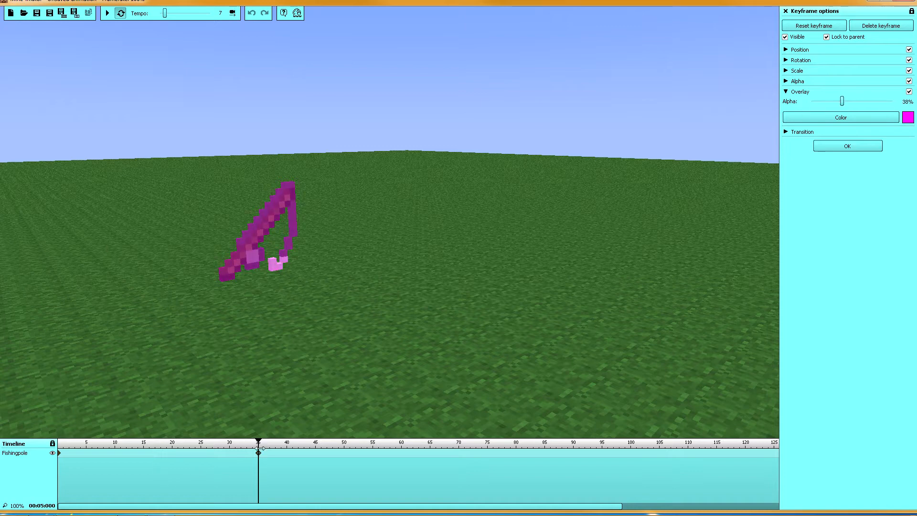
Step: Play the overlay colour change from the start of the timeline and stop the playback
{"action": "left_click_drag", "start_coordinate": [258, 442], "coordinate": [59, 442]}
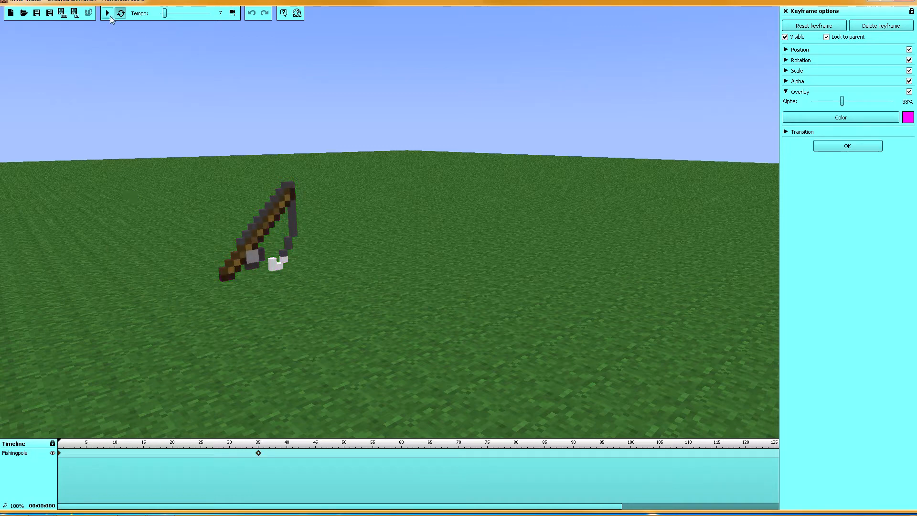
{"action": "left_click", "coordinate": [109, 15]}
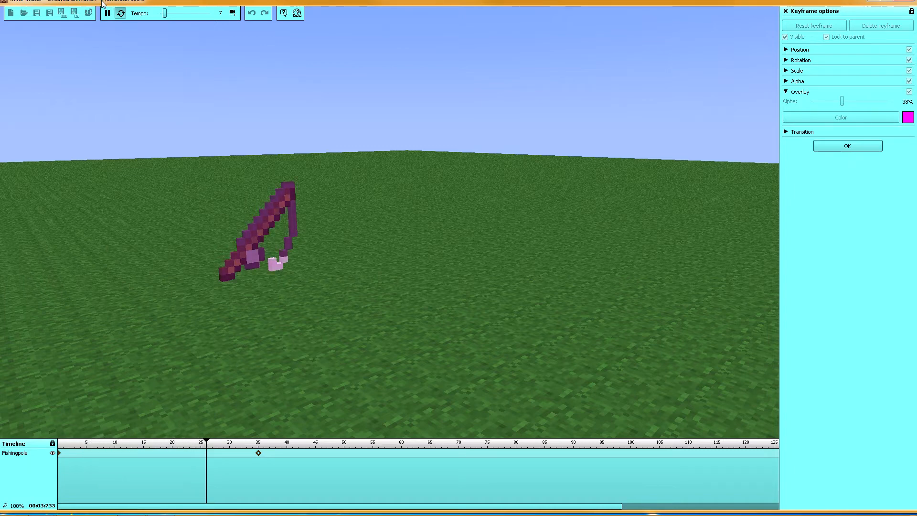
{"action": "left_click", "coordinate": [108, 14]}
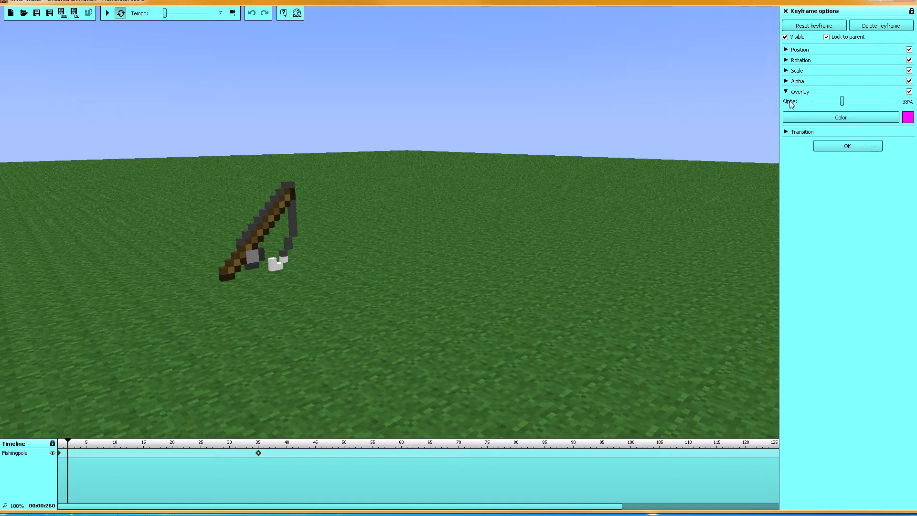
Step: Examine the transition types available for the Fishingpole keyframe and collapse its overlay and transition settings
{"action": "left_click", "coordinate": [785, 82]}
{"action": "left_click", "coordinate": [786, 82]}
{"action": "left_click", "coordinate": [785, 92]}
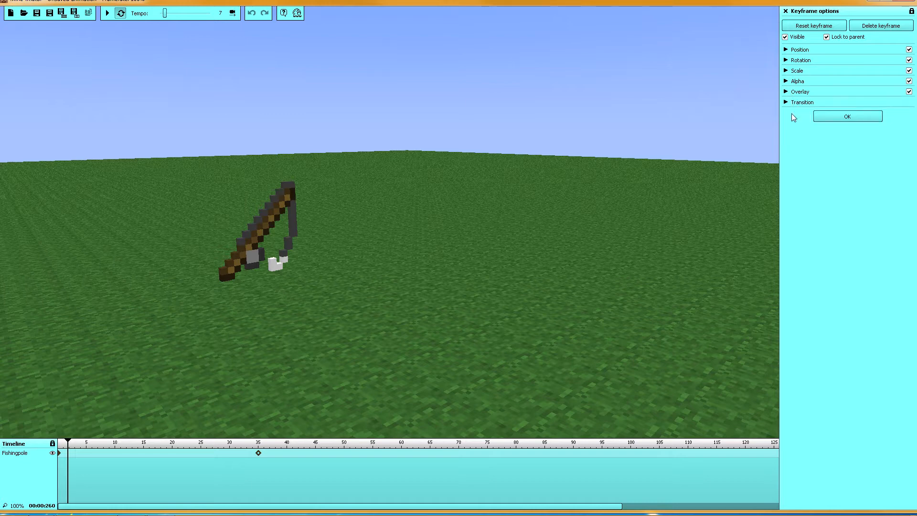
{"action": "left_click", "coordinate": [785, 102]}
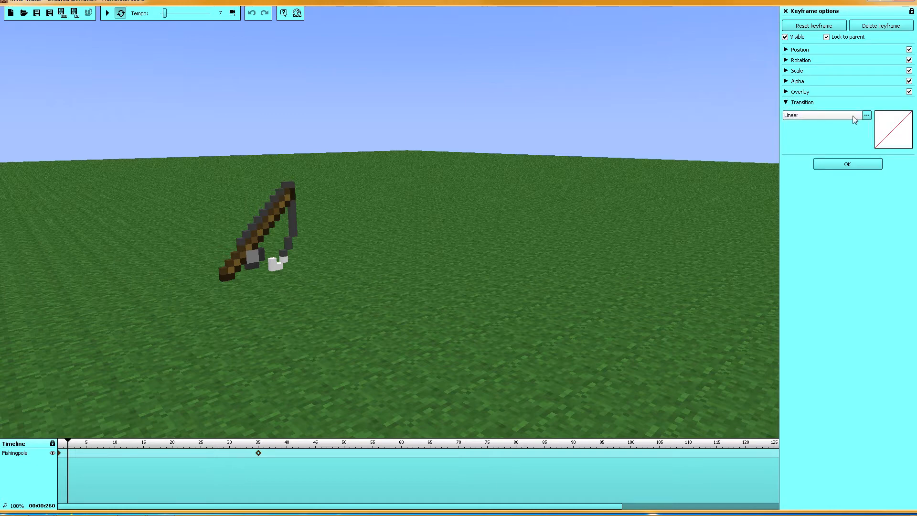
{"action": "left_click", "coordinate": [853, 116]}
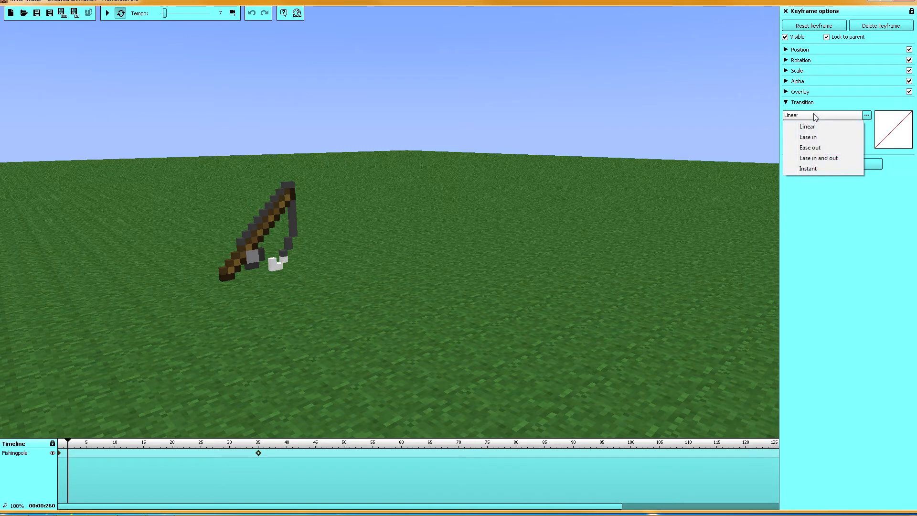
{"action": "left_click", "coordinate": [786, 103]}
{"action": "left_click", "coordinate": [786, 102]}
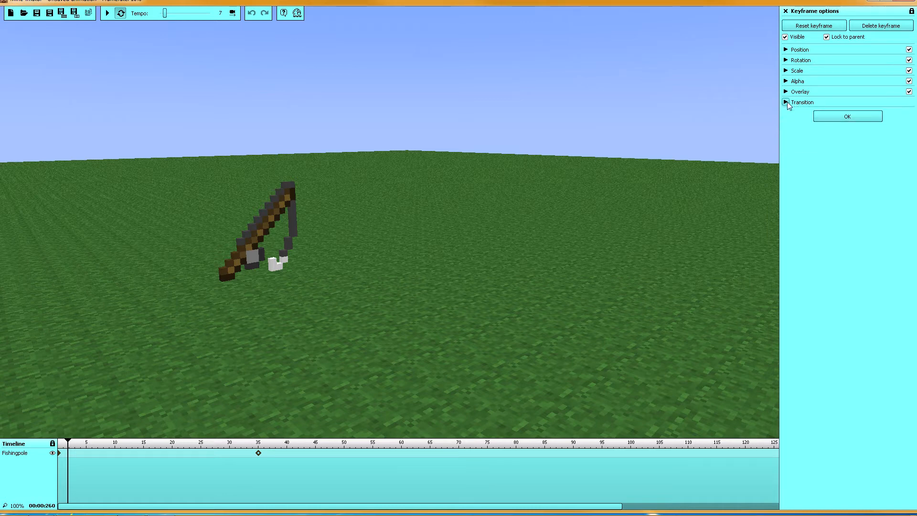
{"action": "left_click", "coordinate": [787, 103]}
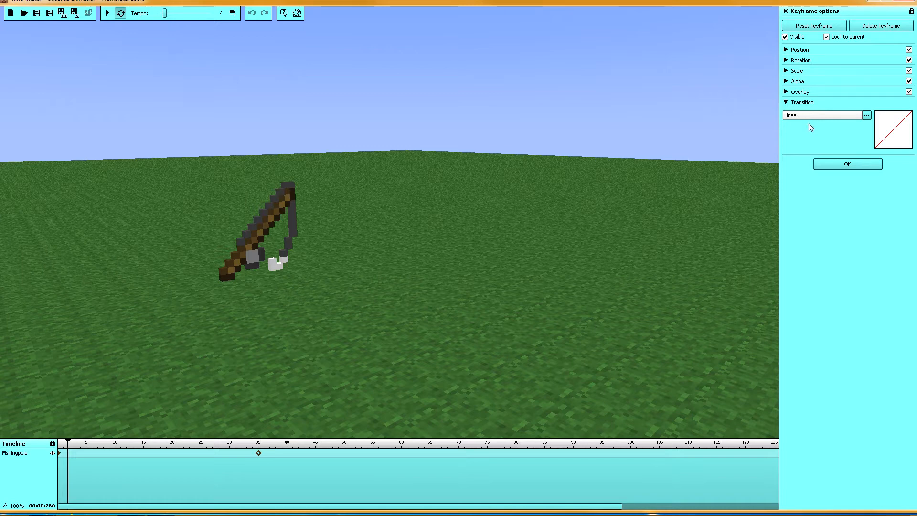
{"action": "left_click", "coordinate": [785, 103]}
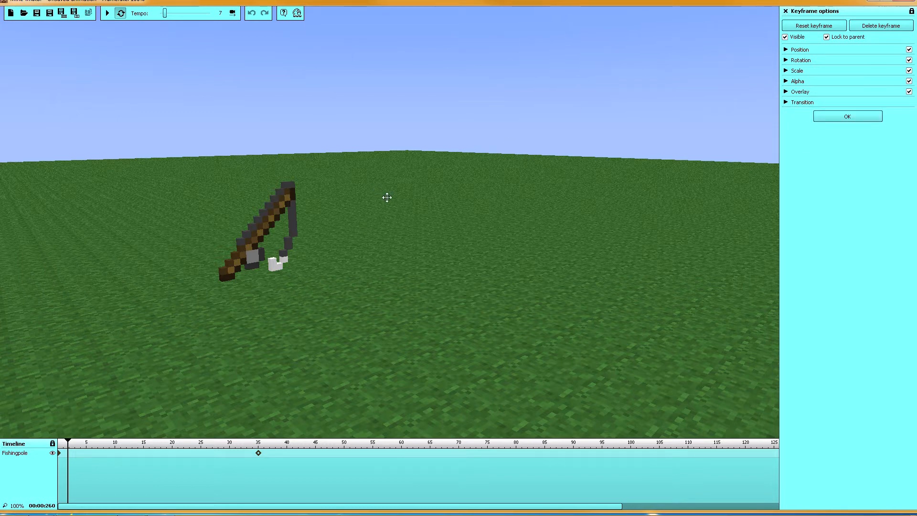
Step: Leave the keyframe options and add a new character to the project from the library
{"action": "left_click", "coordinate": [786, 11]}
{"action": "left_click", "coordinate": [786, 22]}
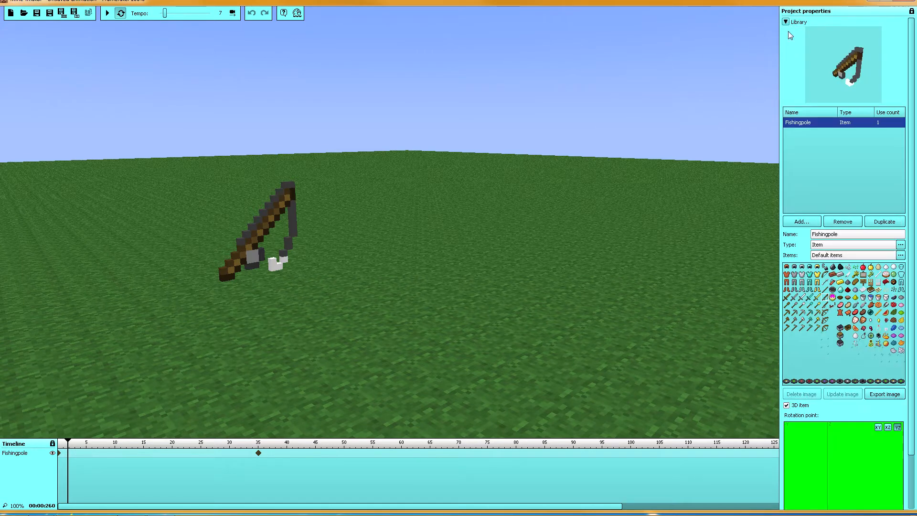
{"action": "left_click", "coordinate": [798, 223]}
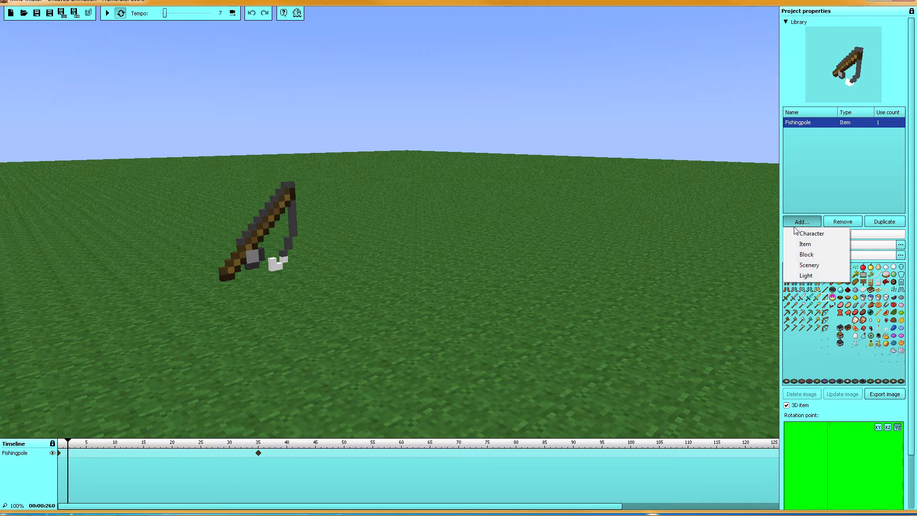
{"action": "left_click", "coordinate": [801, 237]}
{"action": "right_click_drag", "start_coordinate": [569, 188], "coordinate": [434, 203]}
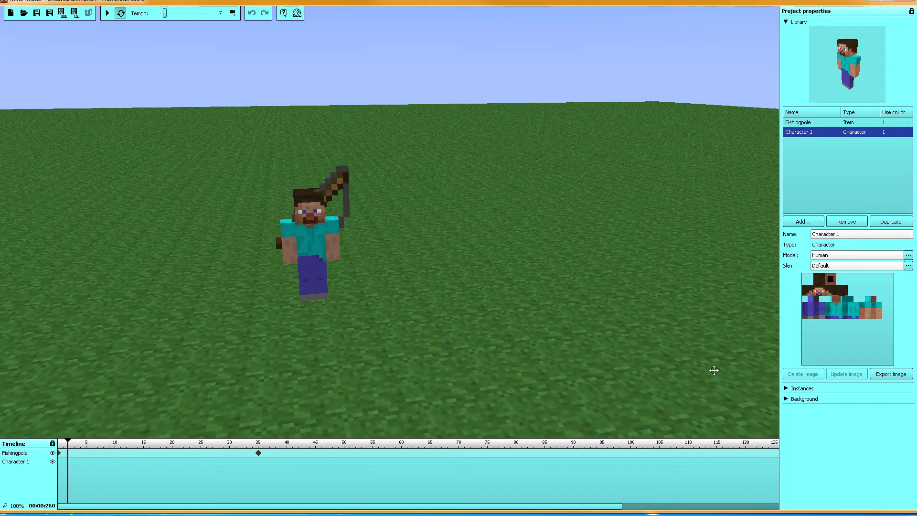
Step: Create a keyframe for Character 1 at frame 0 and move the character sideways, clear of the fishing rod
{"action": "left_click", "coordinate": [59, 463]}
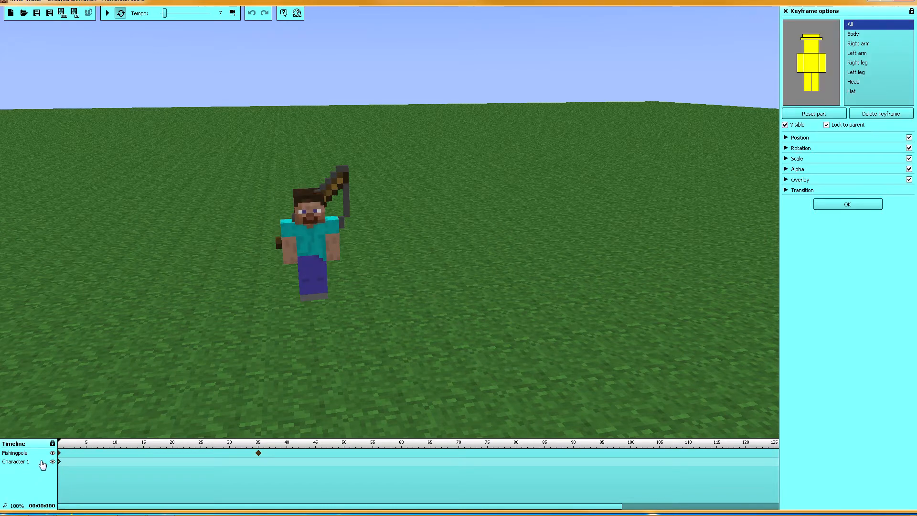
{"action": "left_click", "coordinate": [787, 138]}
{"action": "left_click_drag", "start_coordinate": [235, 306], "coordinate": [424, 302]}
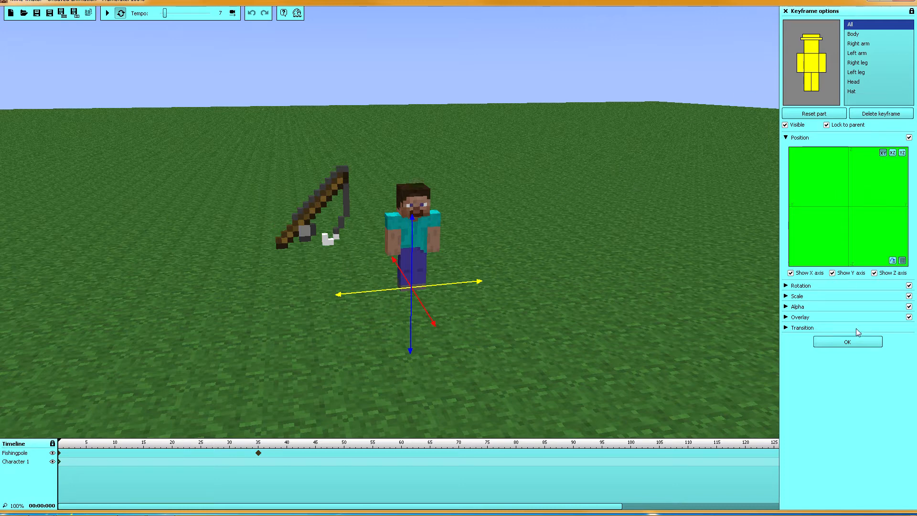
{"action": "left_click", "coordinate": [858, 343]}
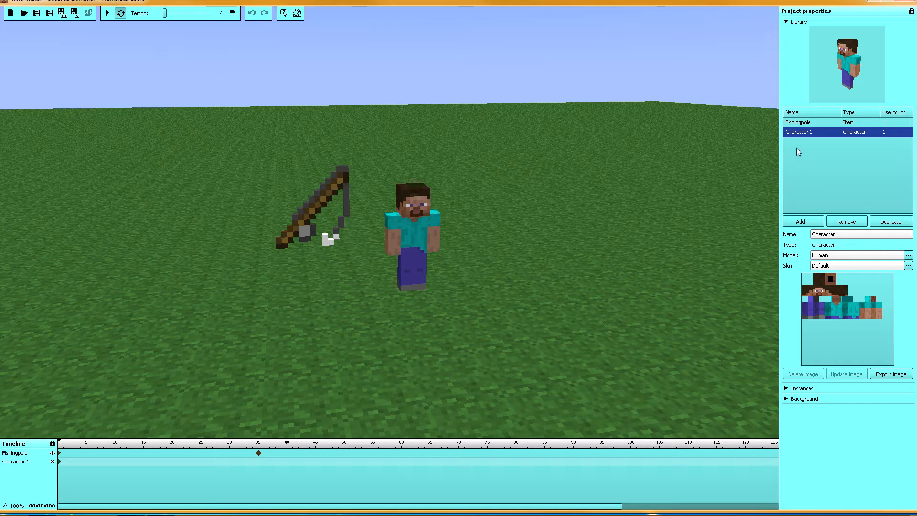
Step: Parent the Fishingpole instance to Character 1 with Right arm as the body part, and collapse the instances settings
{"action": "left_click", "coordinate": [785, 22]}
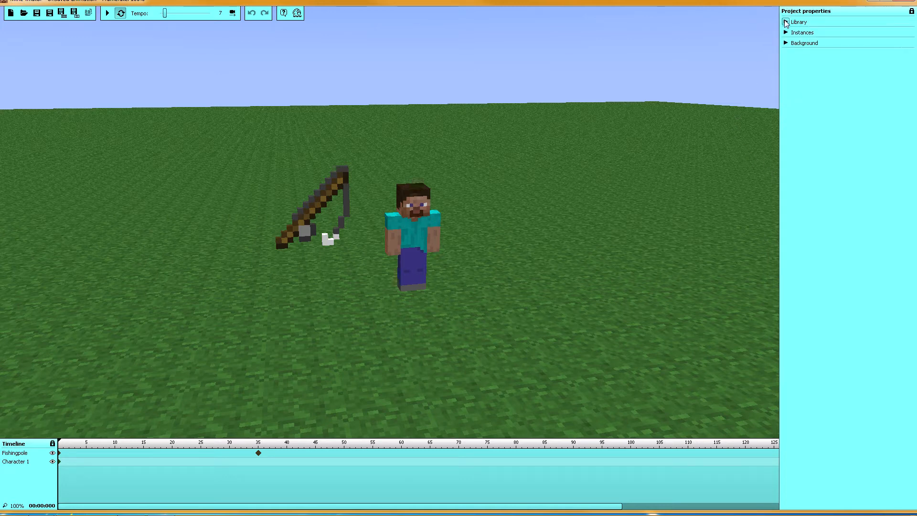
{"action": "left_click", "coordinate": [786, 32]}
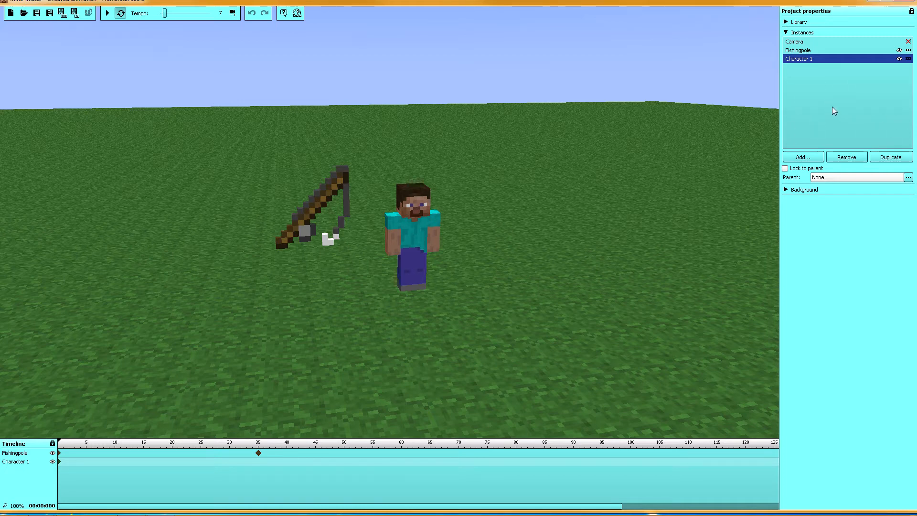
{"action": "left_click", "coordinate": [797, 51]}
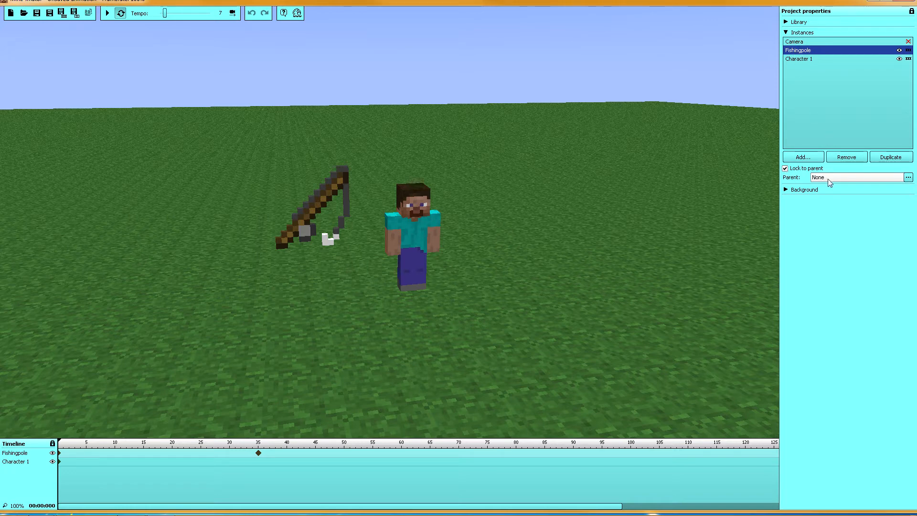
{"action": "left_click", "coordinate": [830, 180]}
{"action": "left_click", "coordinate": [842, 214]}
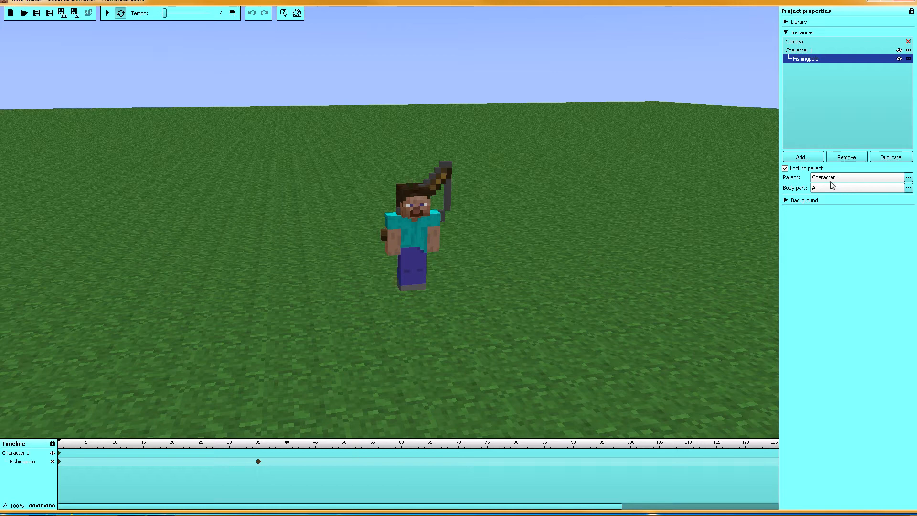
{"action": "left_click", "coordinate": [831, 189]}
{"action": "left_click", "coordinate": [836, 225]}
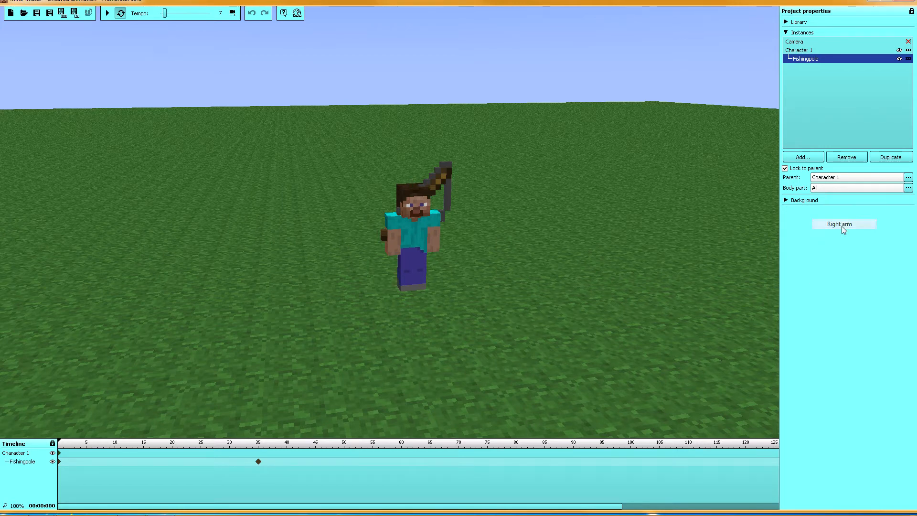
{"action": "mouse_move", "coordinate": [520, 170]}
{"action": "right_mouse_down"}
{"action": "mouse_move", "coordinate": [679, 177]}
{"action": "mouse_move", "coordinate": [505, 175]}
{"action": "right_mouse_up"}
{"action": "left_click", "coordinate": [786, 32]}
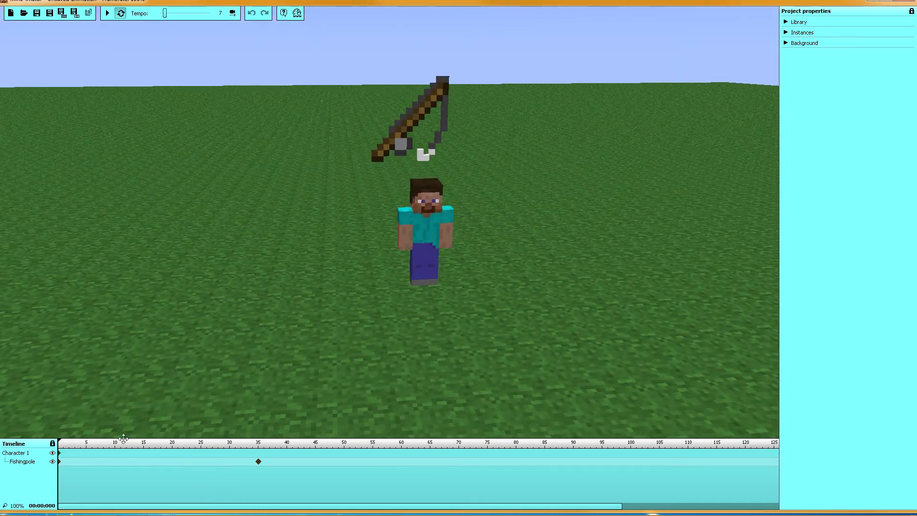
Step: Set the Z rotation of the first Fishingpole keyframe to -90
{"action": "left_click", "coordinate": [59, 453]}
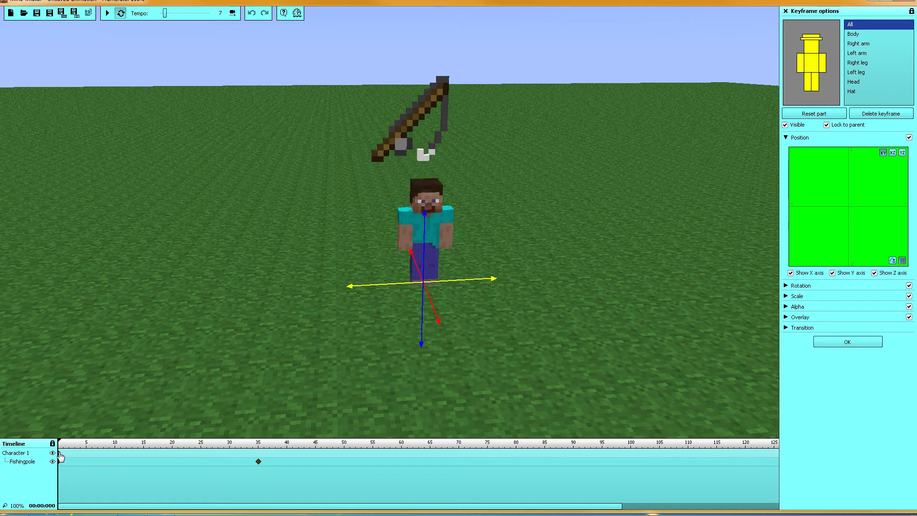
{"action": "left_click", "coordinate": [60, 462]}
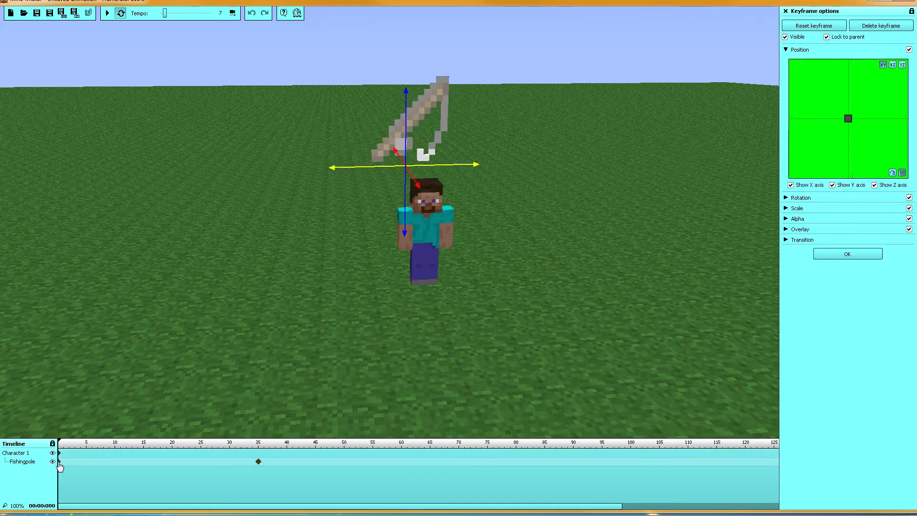
{"action": "right_click_drag", "start_coordinate": [313, 259], "coordinate": [413, 258]}
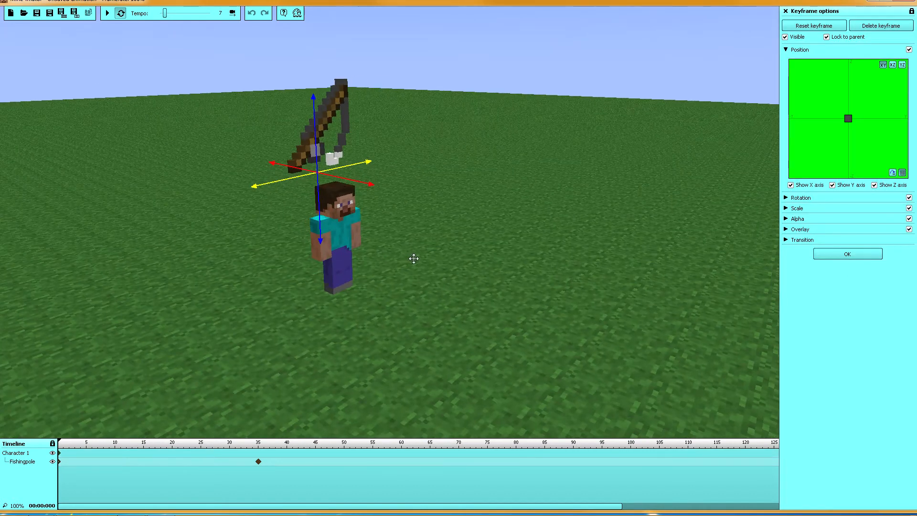
{"action": "left_click", "coordinate": [786, 198]}
{"action": "left_click_drag", "start_coordinate": [472, 176], "coordinate": [419, 178]}
{"action": "right_click", "coordinate": [886, 224]}
{"action": "left_click", "coordinate": [868, 257]}
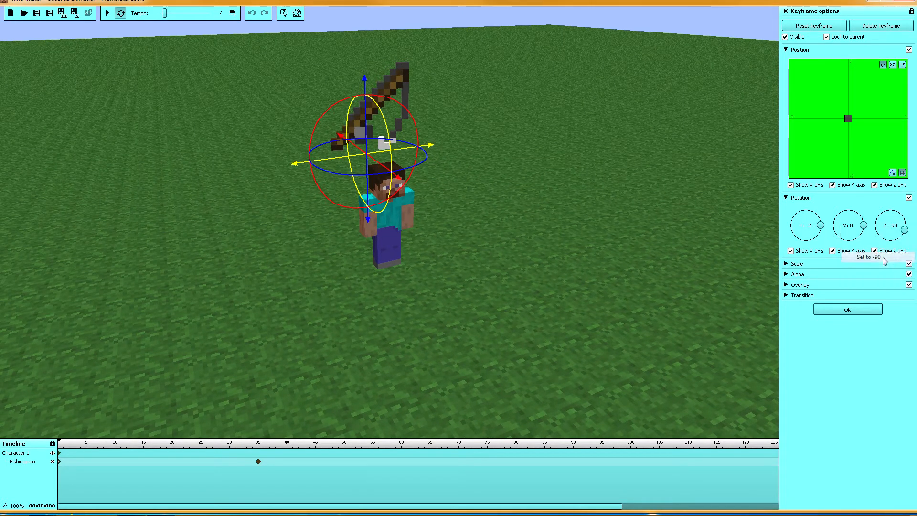
{"action": "middle_click_drag", "start_coordinate": [557, 160], "coordinate": [536, 139]}
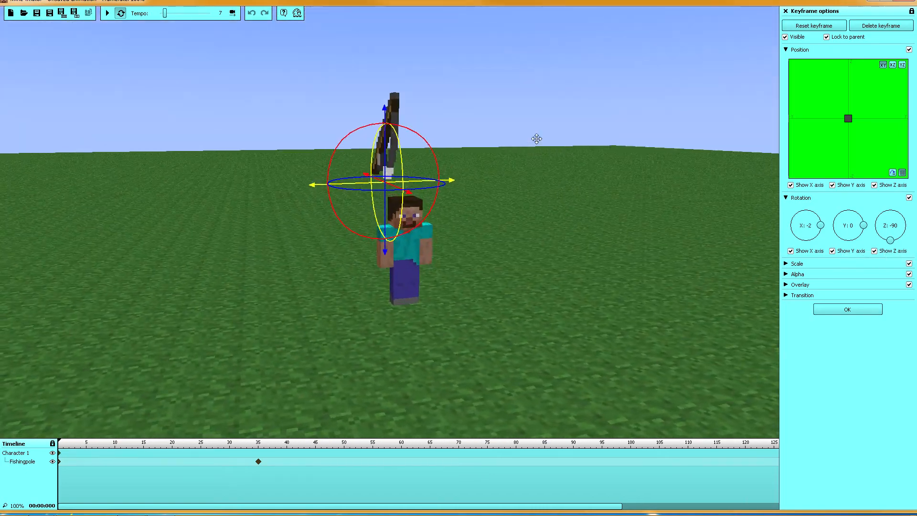
{"action": "middle_click_drag", "start_coordinate": [397, 90], "coordinate": [442, 96]}
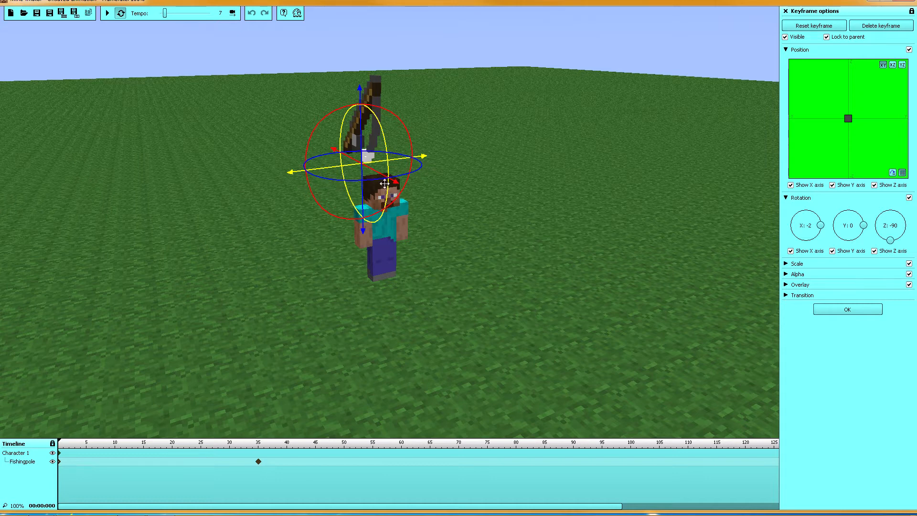
Step: Adjust the tilt of the fishing rod to an X rotation of -1 and a Y rotation of 2
{"action": "mouse_move", "coordinate": [383, 125]}
{"action": "left_mouse_down"}
{"action": "mouse_move", "coordinate": [409, 127]}
{"action": "mouse_move", "coordinate": [378, 109]}
{"action": "mouse_move", "coordinate": [385, 114]}
{"action": "left_mouse_up"}
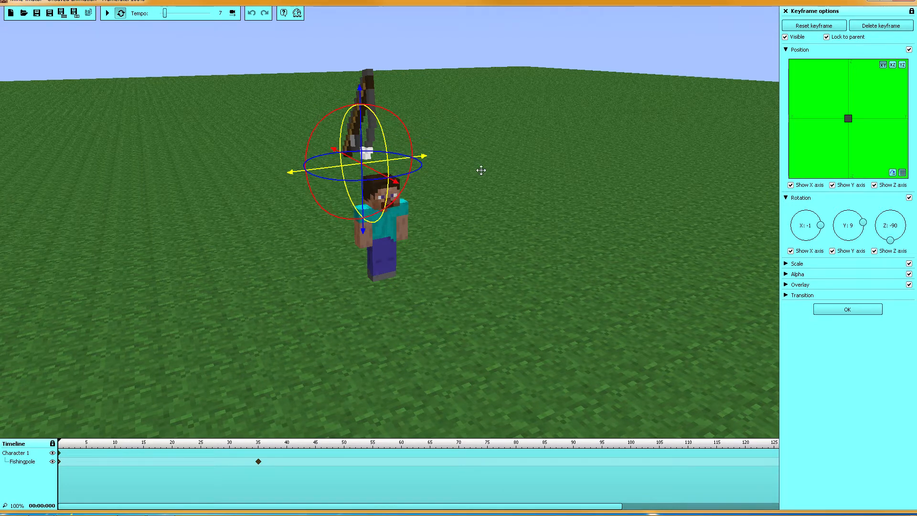
{"action": "right_click_drag", "start_coordinate": [481, 170], "coordinate": [496, 134]}
{"action": "key", "text": "w"}
{"action": "key", "text": "s"}
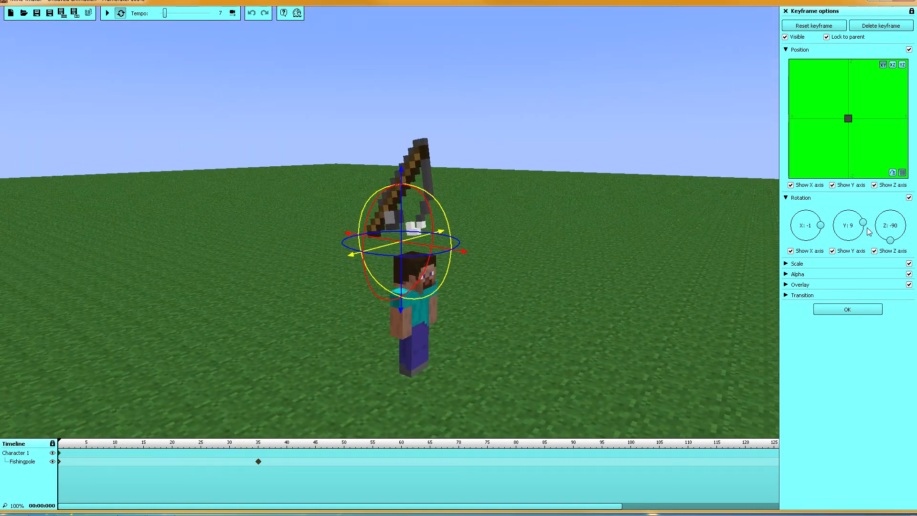
{"action": "left_click_drag", "start_coordinate": [863, 223], "coordinate": [864, 229]}
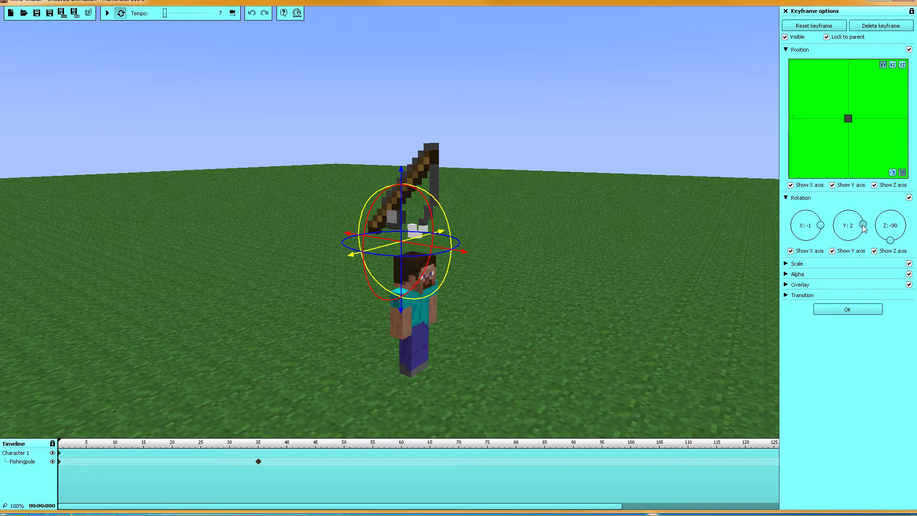
Step: Move the fishing rod down from above the character's head and forward, in front of the right arm's hand
{"action": "right_click_drag", "start_coordinate": [538, 213], "coordinate": [558, 228]}
{"action": "key", "text": "w"}
{"action": "key", "text": "s"}
{"action": "right_click_drag", "start_coordinate": [390, 222], "coordinate": [381, 225]}
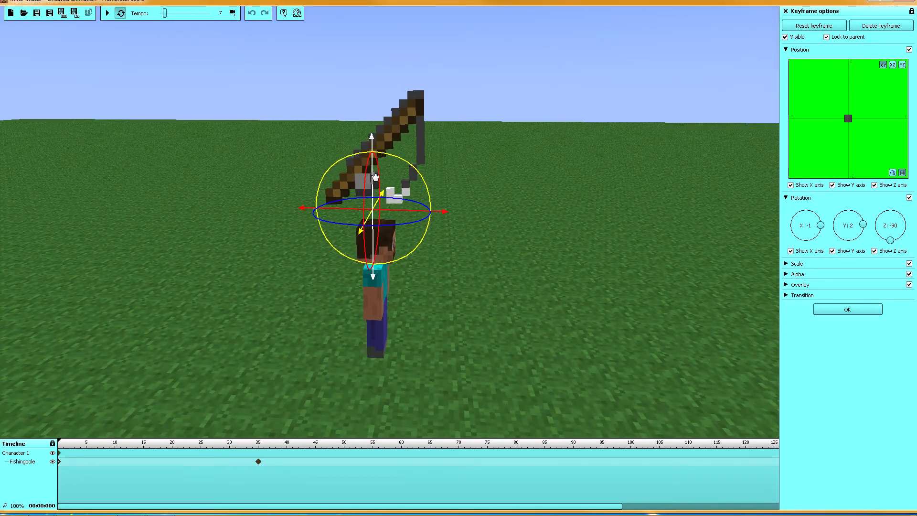
{"action": "left_click_drag", "start_coordinate": [374, 176], "coordinate": [376, 403]}
{"action": "left_click_drag", "start_coordinate": [304, 346], "coordinate": [380, 347]}
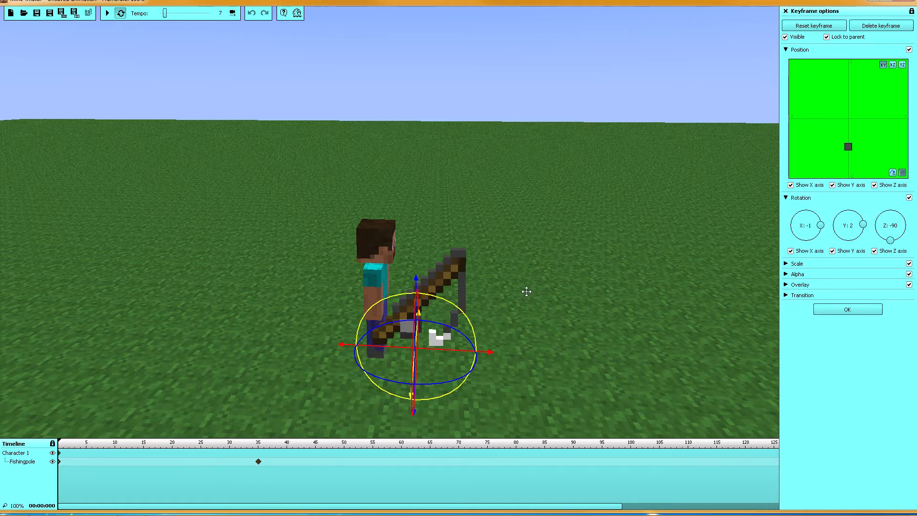
Step: Rotate the fishing rod to -35 on the Y axis and shift it so its handle sits in the character's right hand
{"action": "middle_click_drag", "start_coordinate": [526, 291], "coordinate": [393, 313]}
{"action": "left_click_drag", "start_coordinate": [393, 313], "coordinate": [406, 275]}
{"action": "left_click_drag", "start_coordinate": [366, 323], "coordinate": [323, 307]}
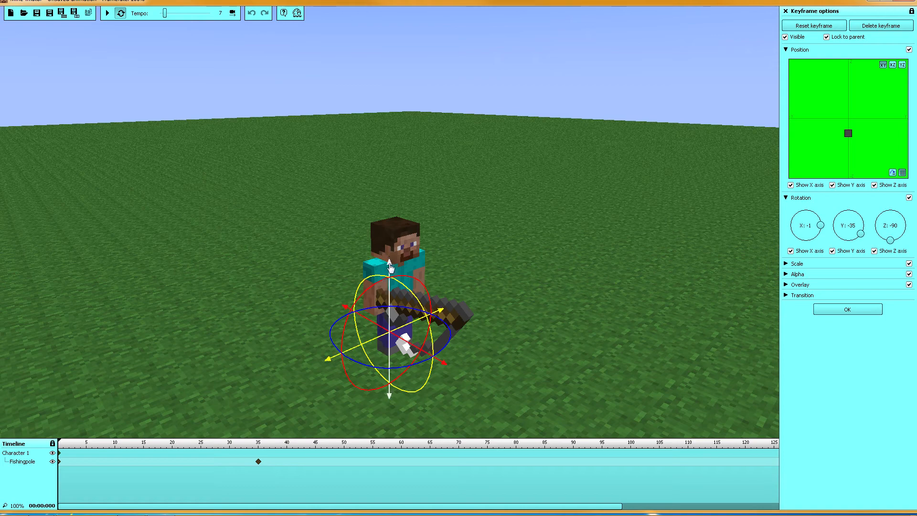
{"action": "left_click_drag", "start_coordinate": [390, 260], "coordinate": [389, 297]}
{"action": "right_click_drag", "start_coordinate": [538, 303], "coordinate": [335, 244]}
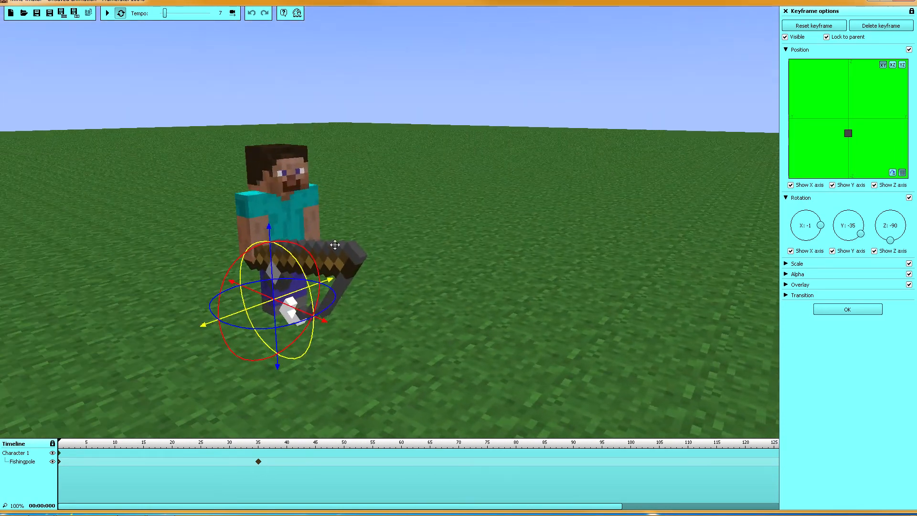
Step: Compare the Fishingpole keyframes at frames 0 and 35, and return to the project properties
{"action": "left_click", "coordinate": [259, 462]}
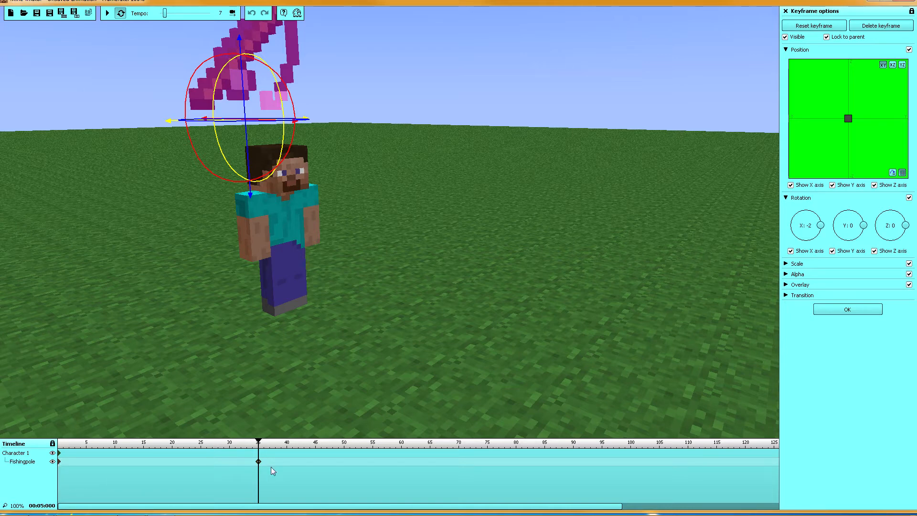
{"action": "left_click", "coordinate": [59, 463]}
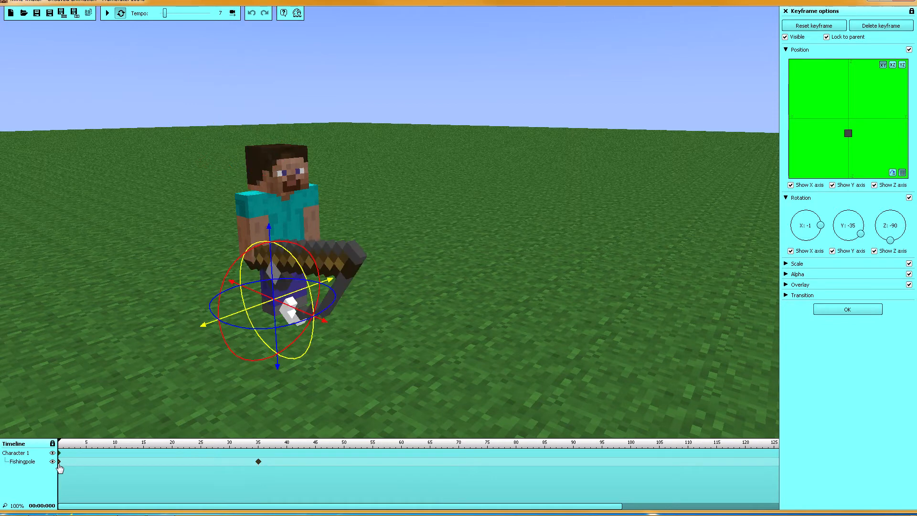
{"action": "left_click", "coordinate": [258, 461]}
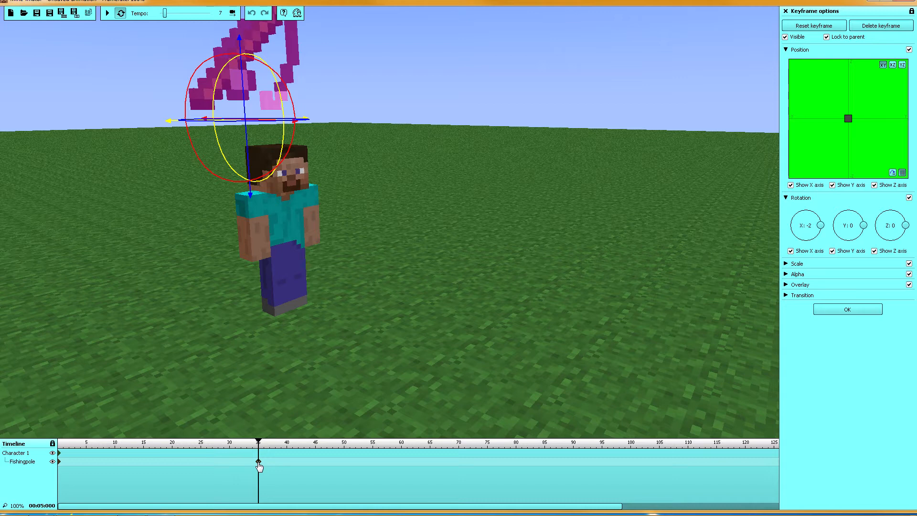
{"action": "left_click", "coordinate": [786, 50]}
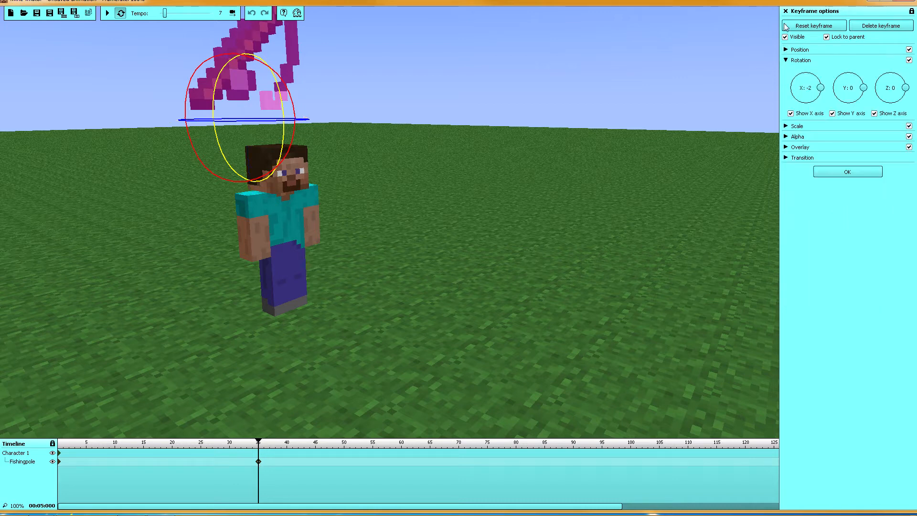
{"action": "left_click", "coordinate": [859, 171]}
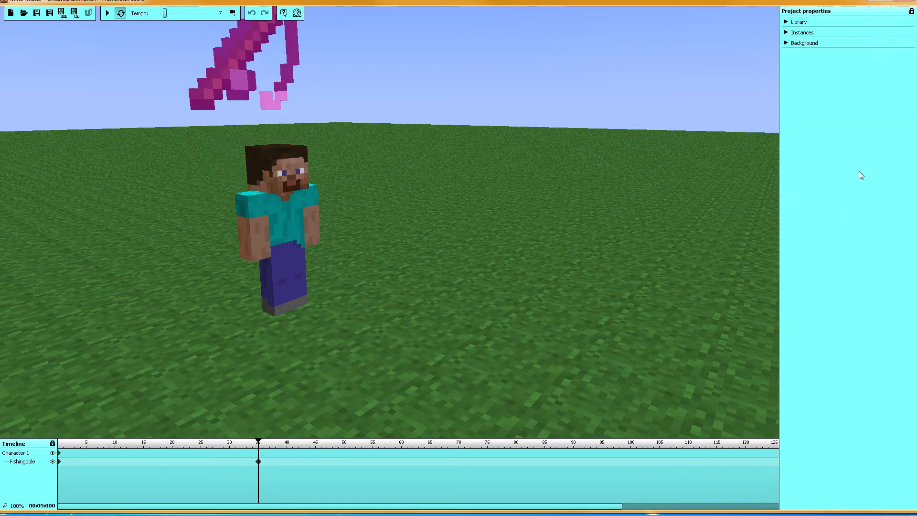
{"action": "left_click", "coordinate": [785, 32]}
{"action": "left_click", "coordinate": [786, 33]}
Step: Add a Character 1 keyframe at frame 35 and rotate the right arm to 8 on the X axis
{"action": "left_click", "coordinate": [258, 453]}
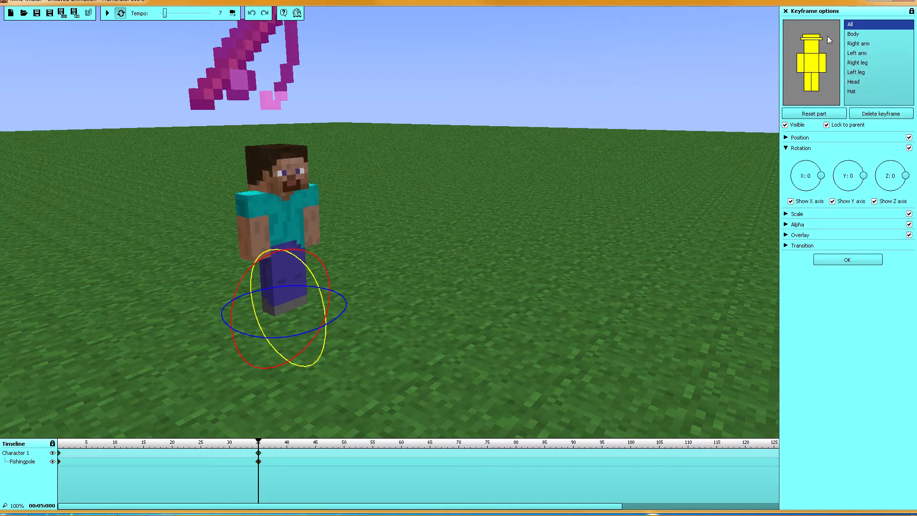
{"action": "left_click", "coordinate": [861, 44]}
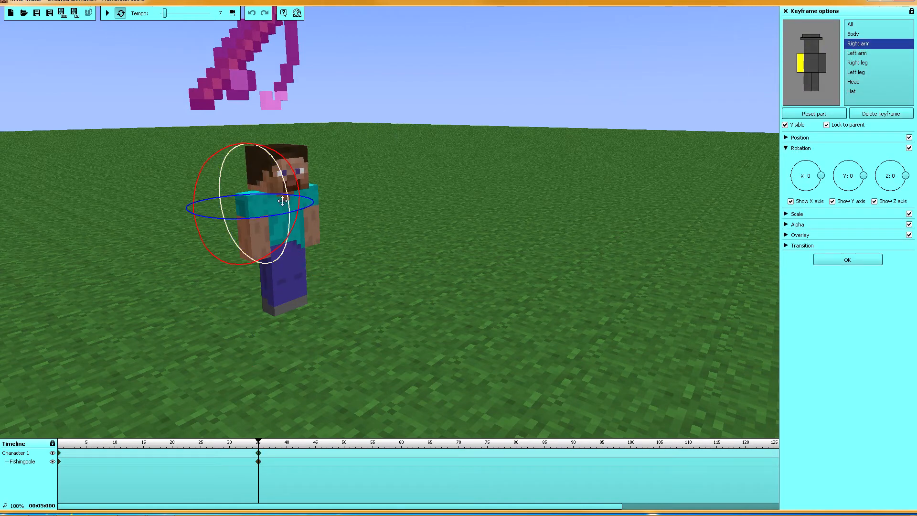
{"action": "left_click_drag", "start_coordinate": [288, 195], "coordinate": [342, 181]}
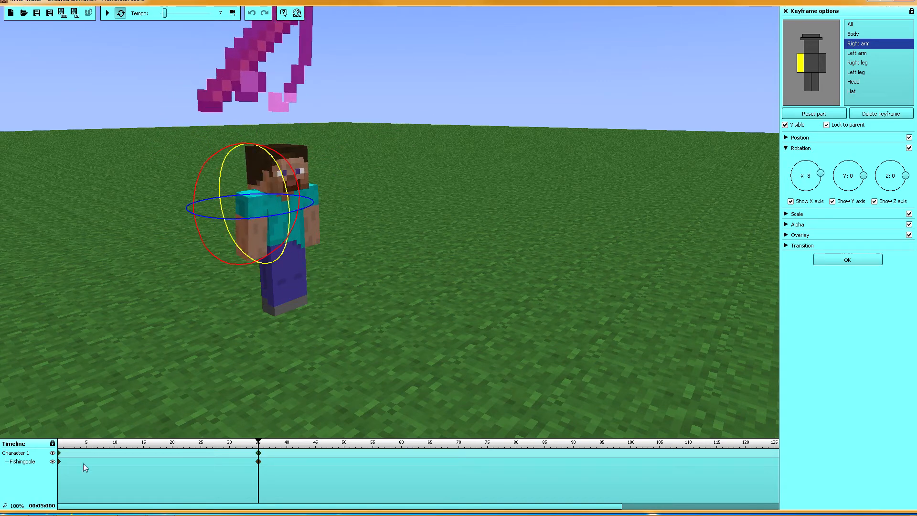
Step: Copy the position of the first Fishingpole keyframe and paste it into the Fishingpole keyframe at frame 35
{"action": "left_click", "coordinate": [59, 461]}
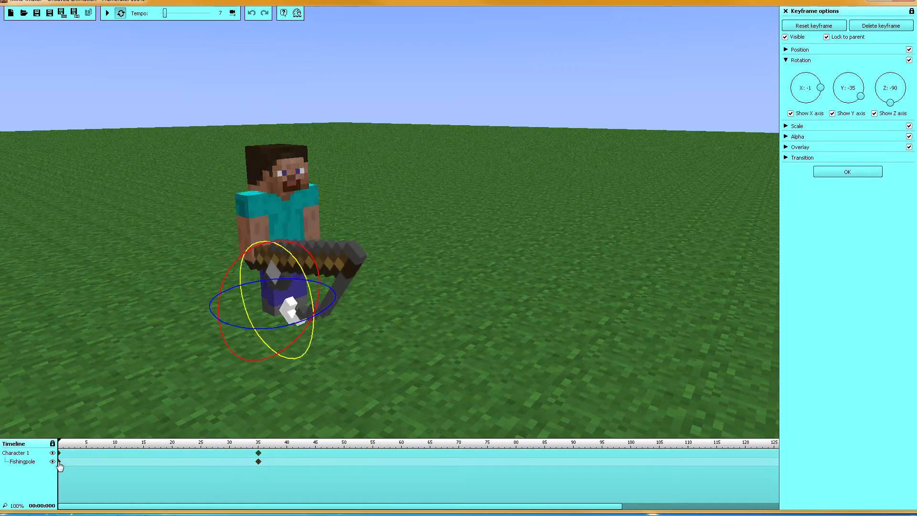
{"action": "left_click", "coordinate": [786, 60]}
{"action": "left_click", "coordinate": [787, 49]}
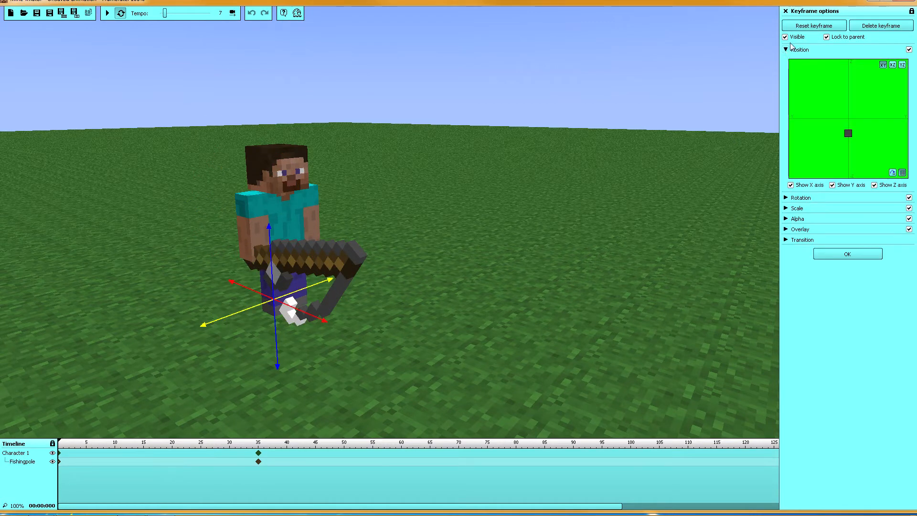
{"action": "right_click", "coordinate": [813, 103]}
{"action": "left_click", "coordinate": [834, 135]}
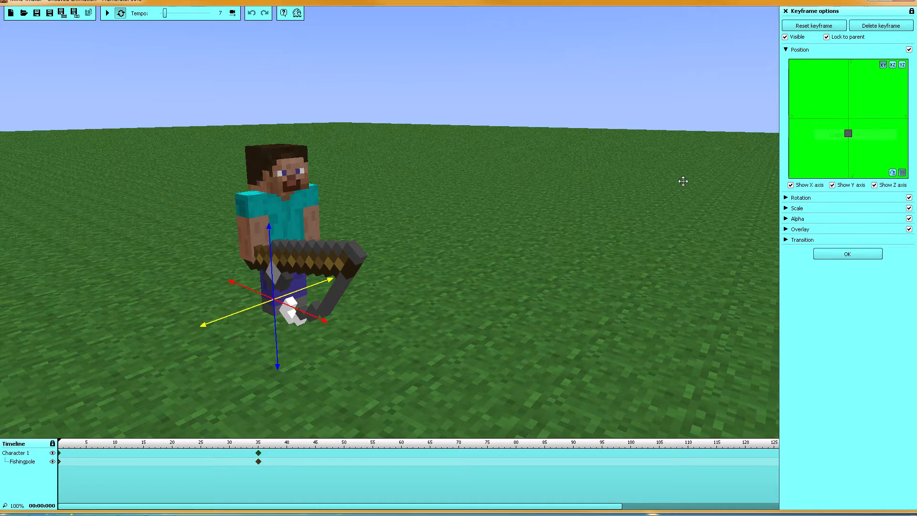
{"action": "left_click", "coordinate": [258, 466]}
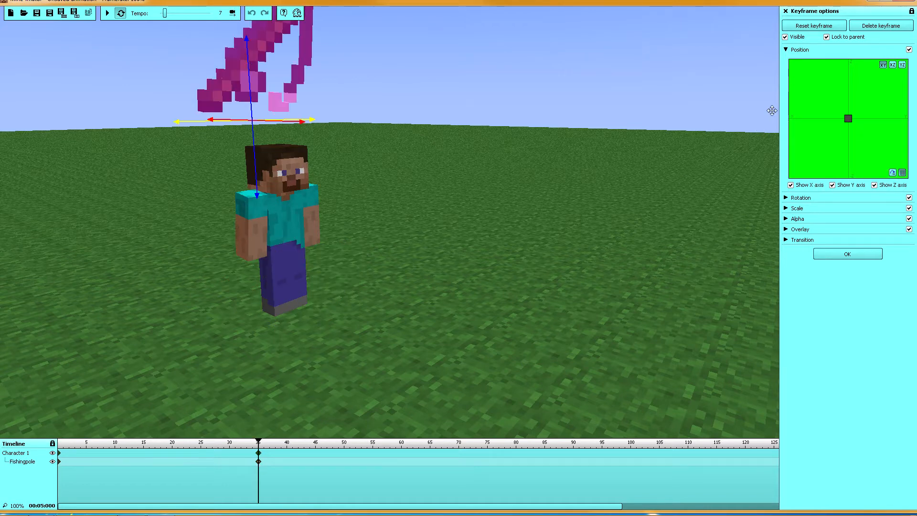
{"action": "right_click", "coordinate": [798, 94]}
{"action": "left_click", "coordinate": [821, 138]}
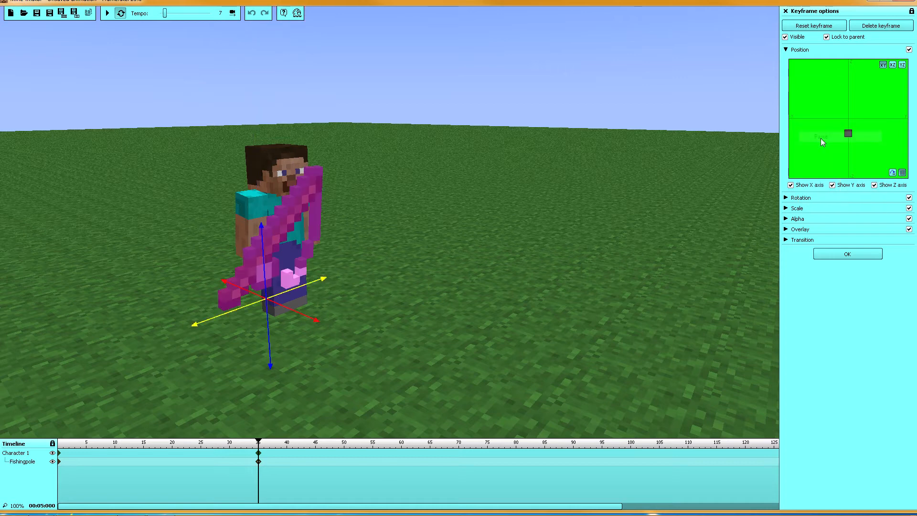
Step: Replace the Fishingpole keyframe at frame 35 with a duplicate of its first keyframe
{"action": "left_click", "coordinate": [59, 462]}
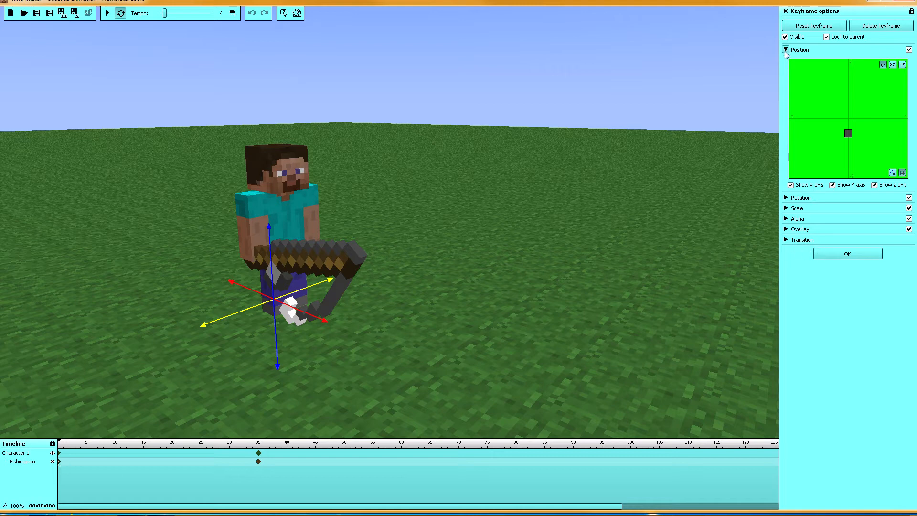
{"action": "left_click", "coordinate": [787, 198]}
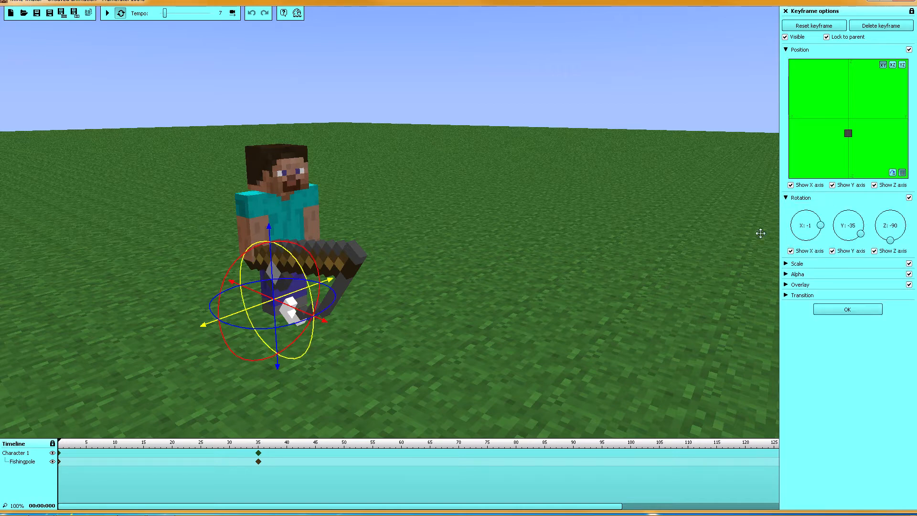
{"action": "left_click", "coordinate": [257, 463]}
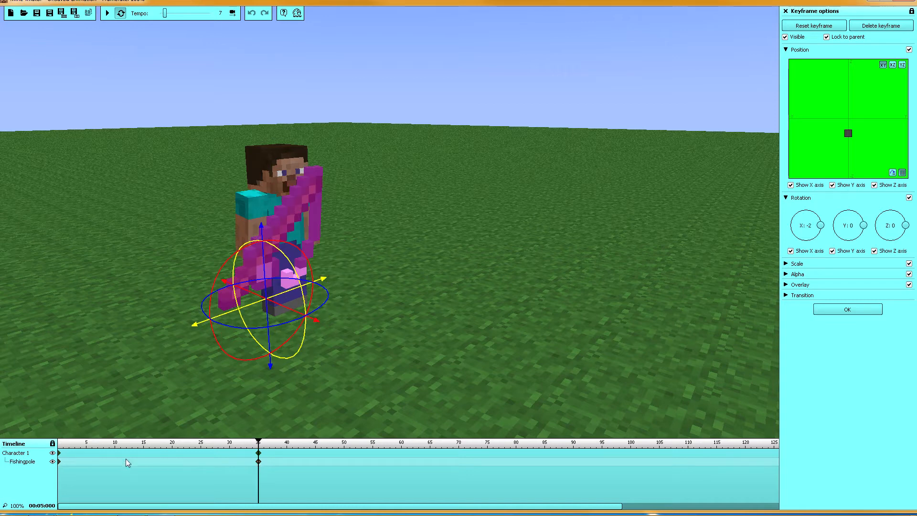
{"action": "right_click", "coordinate": [259, 467]}
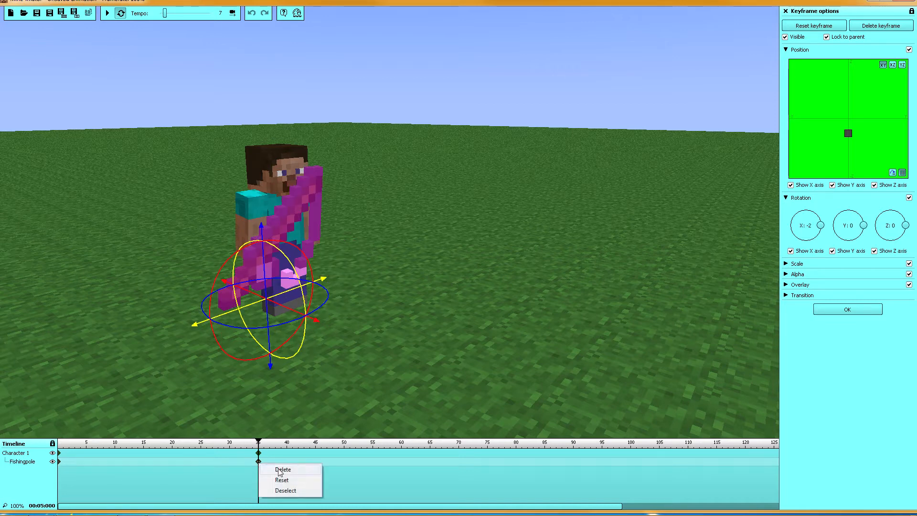
{"action": "left_click", "coordinate": [277, 468]}
{"action": "left_click", "coordinate": [58, 462]}
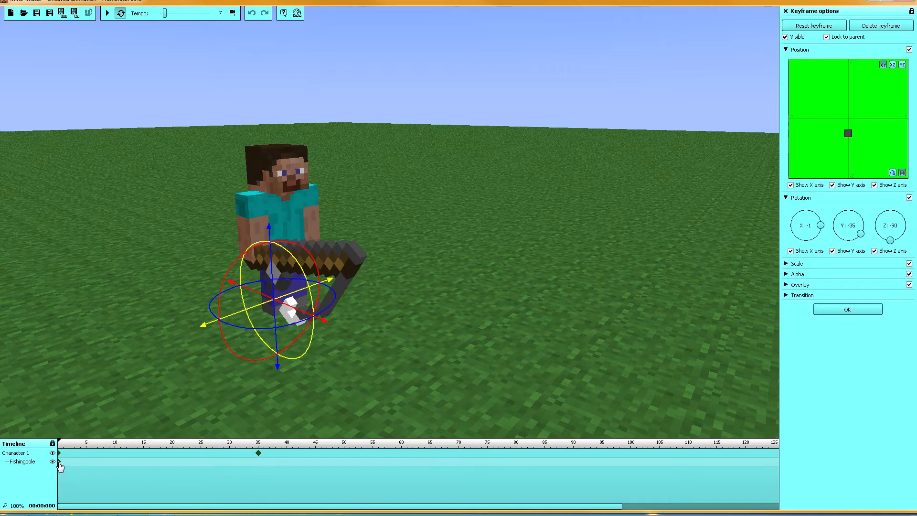
{"action": "left_click_drag", "start_coordinate": [75, 467], "coordinate": [258, 466]}
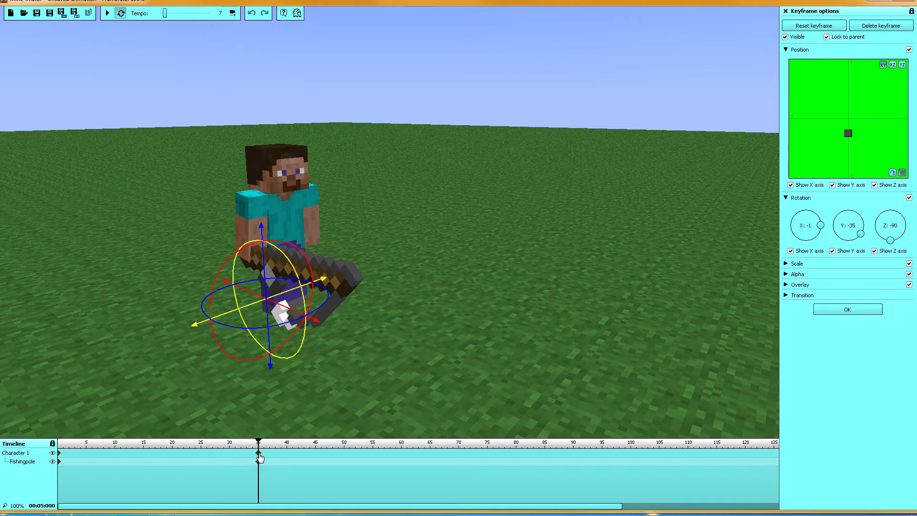
Step: Rotate the character's right arm in the frame 35 keyframe so it raises the fishing rod above the head
{"action": "left_click", "coordinate": [258, 453]}
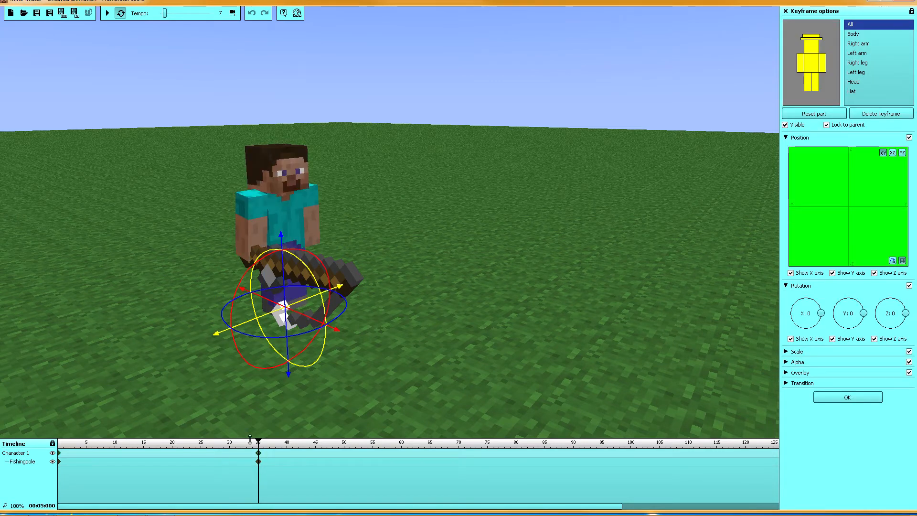
{"action": "left_click", "coordinate": [853, 46]}
{"action": "left_click_drag", "start_coordinate": [228, 160], "coordinate": [218, 262]}
Step: Play back the arm animation and compare the rod's position and rotation in both Fishingpole keyframes
{"action": "left_click", "coordinate": [58, 452]}
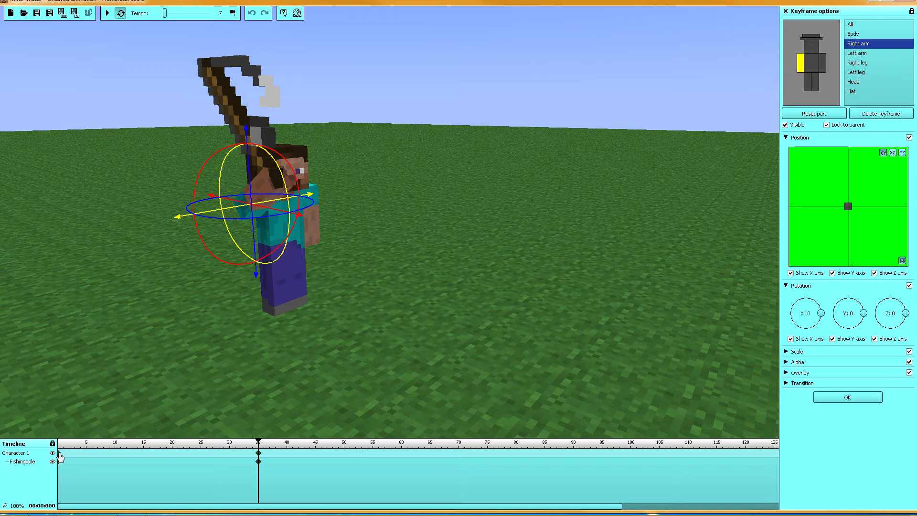
{"action": "left_click", "coordinate": [107, 13]}
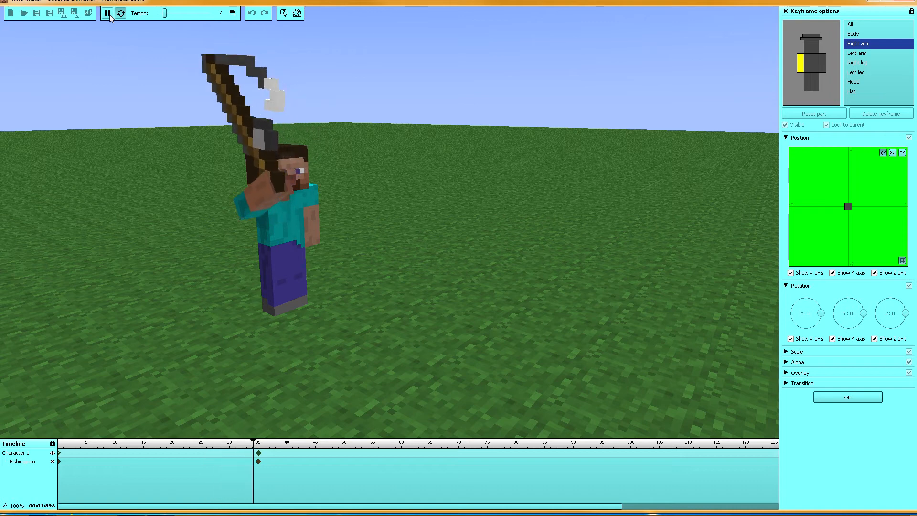
{"action": "left_click", "coordinate": [108, 13]}
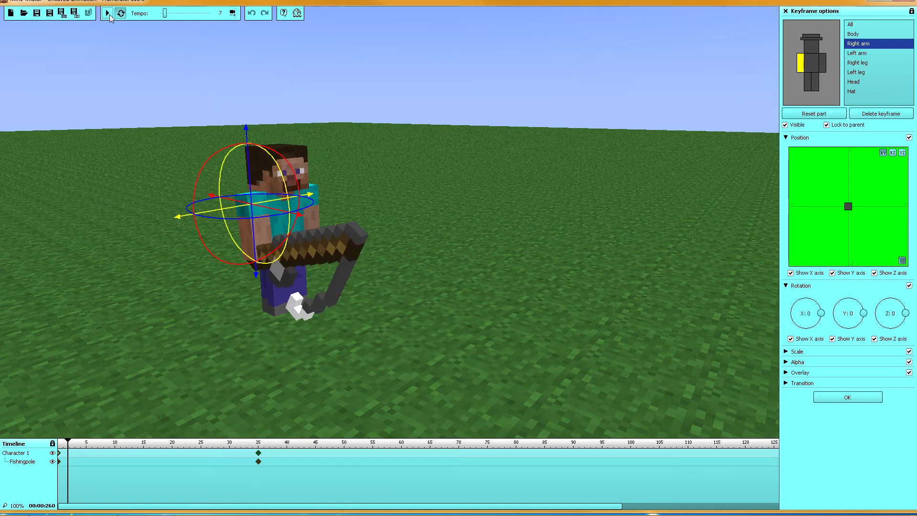
{"action": "left_click", "coordinate": [59, 462]}
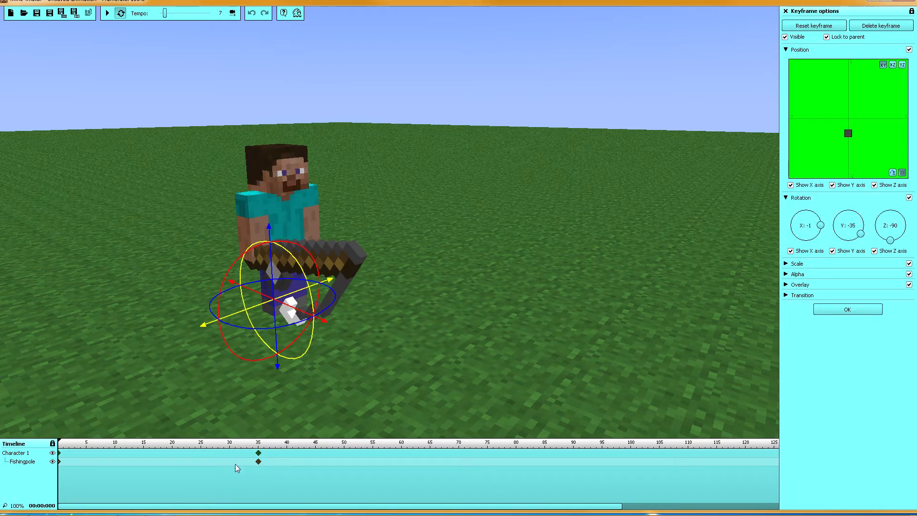
{"action": "left_click", "coordinate": [259, 462]}
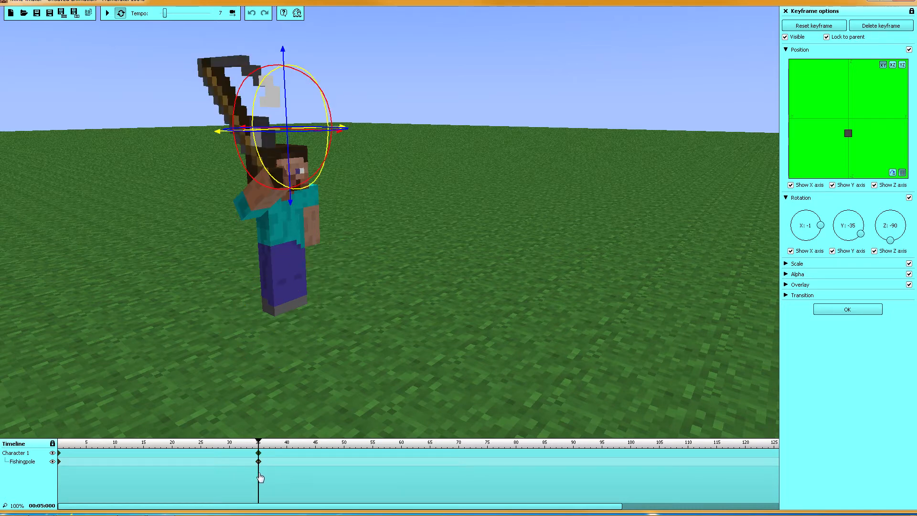
{"action": "left_click", "coordinate": [786, 50]}
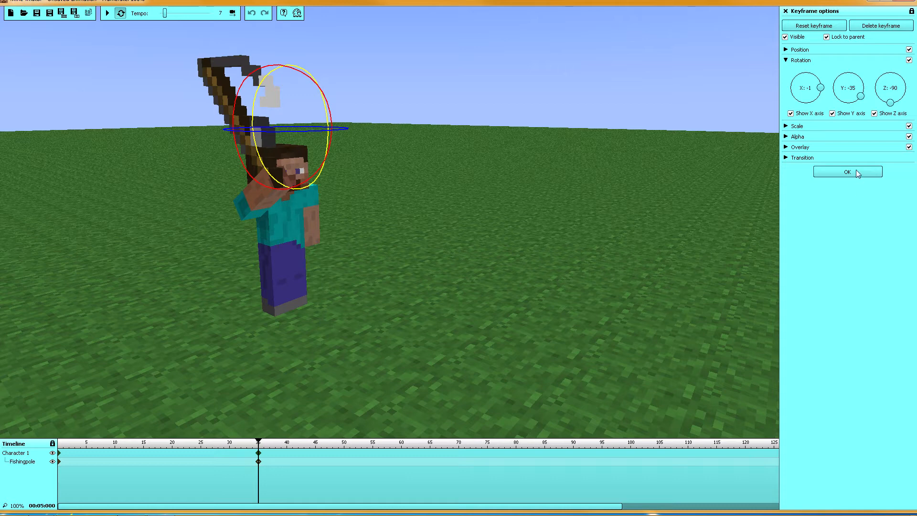
{"action": "left_click", "coordinate": [847, 172]}
Step: Add a block from the library to the scene beside the character
{"action": "left_click", "coordinate": [787, 22]}
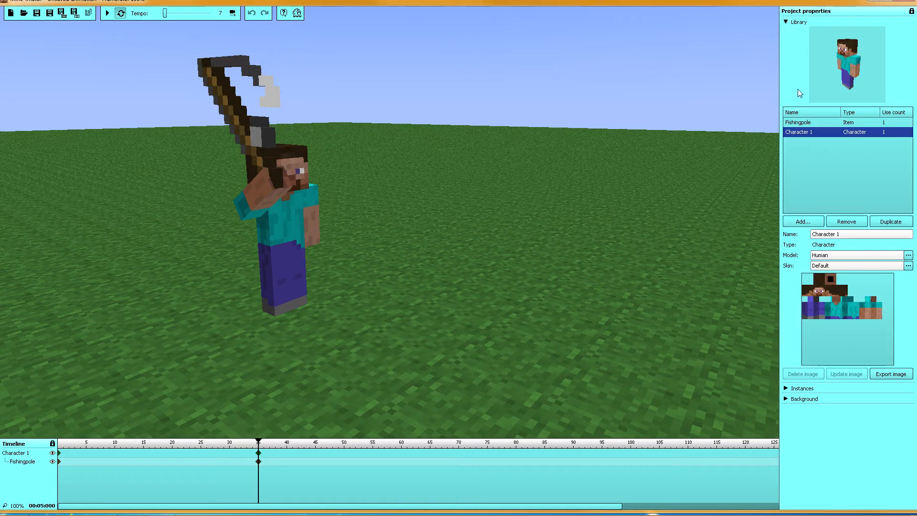
{"action": "left_click", "coordinate": [802, 222]}
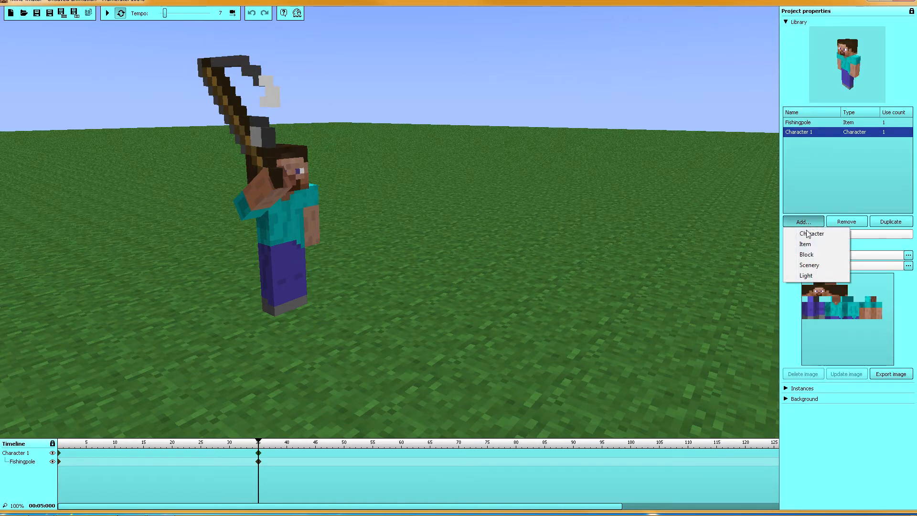
{"action": "left_click", "coordinate": [815, 255]}
{"action": "left_click_drag", "start_coordinate": [501, 207], "coordinate": [568, 232]}
{"action": "right_click_drag", "start_coordinate": [568, 232], "coordinate": [539, 215]}
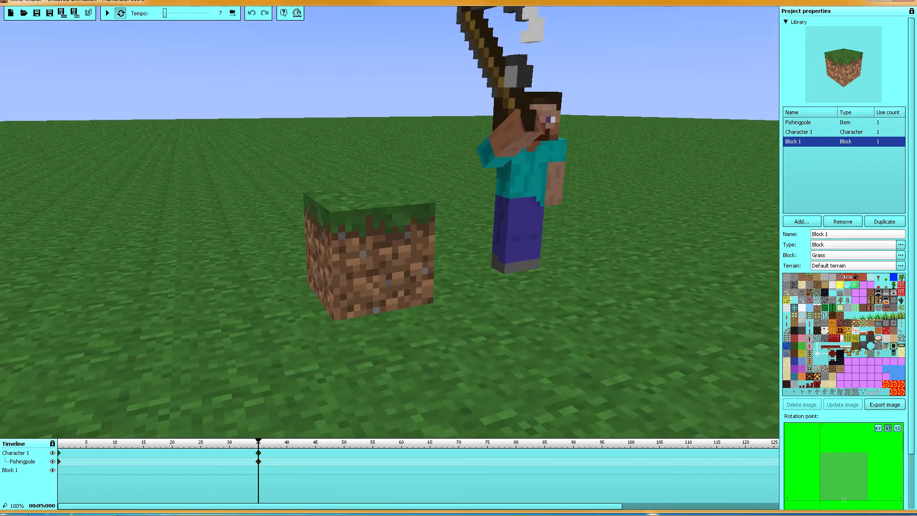
Step: Rename the new block as water
{"action": "left_click", "coordinate": [838, 234]}
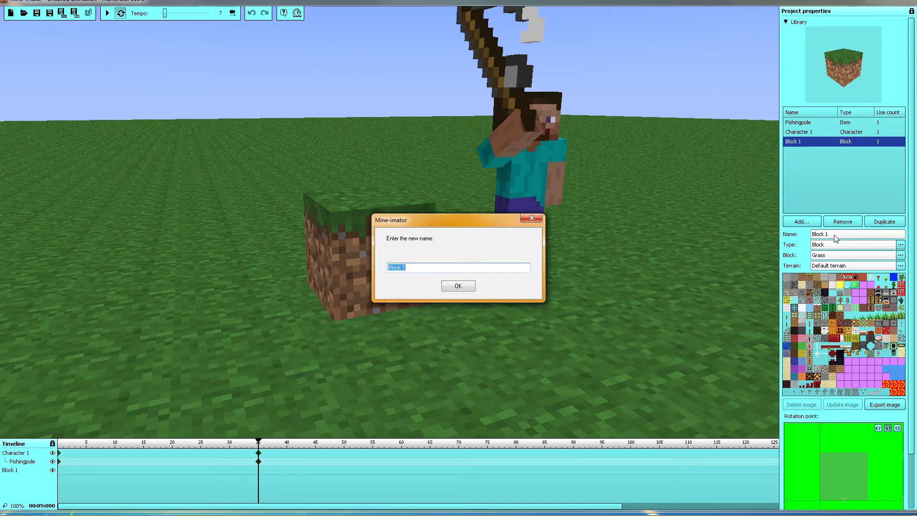
{"action": "type", "text": "w"}
{"action": "key", "text": "BackSpace"}
{"action": "left_click", "coordinate": [458, 286]}
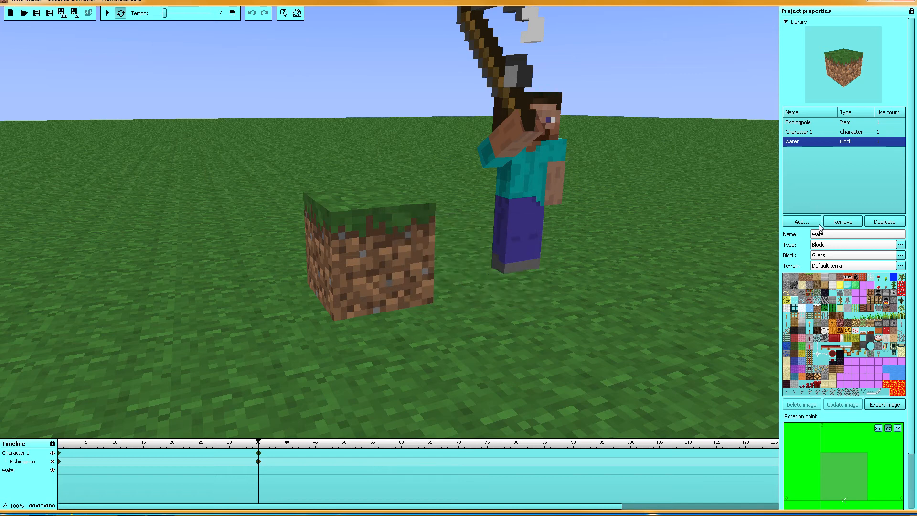
Step: Keep the library object's type as Block and change its block to White Wool
{"action": "left_click", "coordinate": [830, 246]}
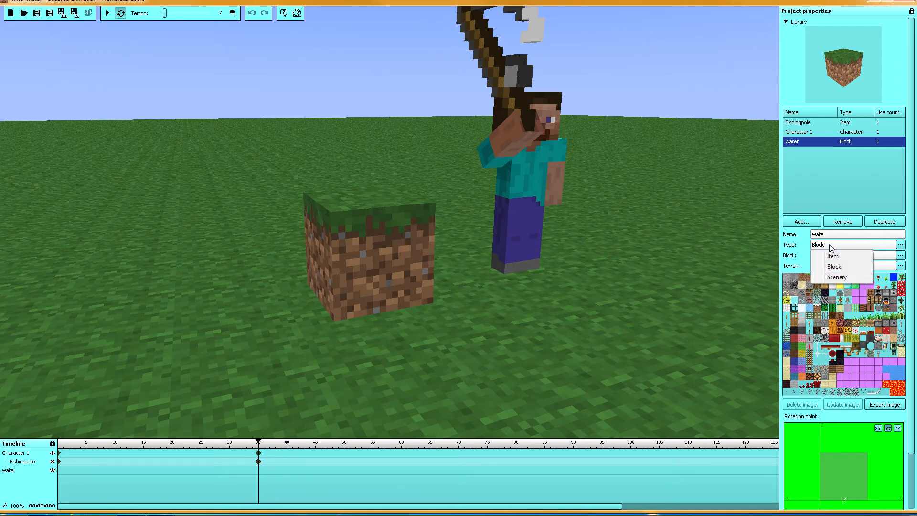
{"action": "left_click", "coordinate": [834, 266]}
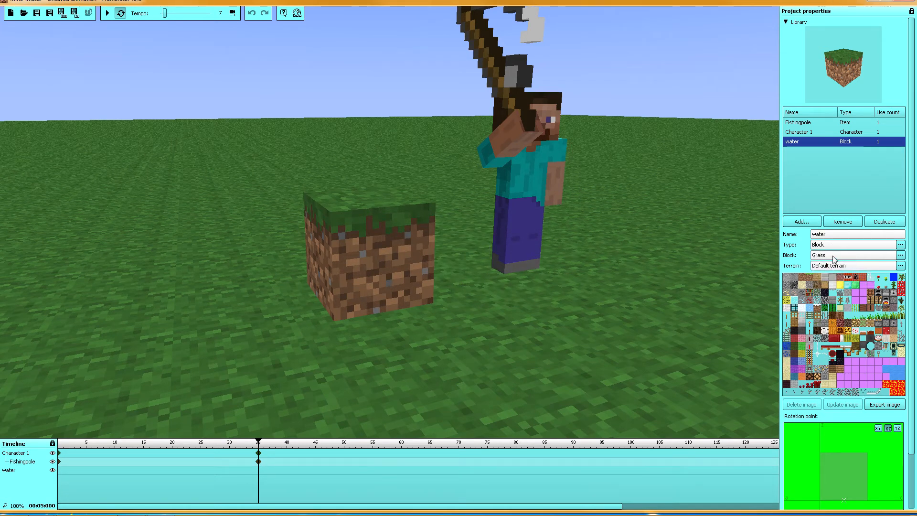
{"action": "left_click", "coordinate": [834, 256]}
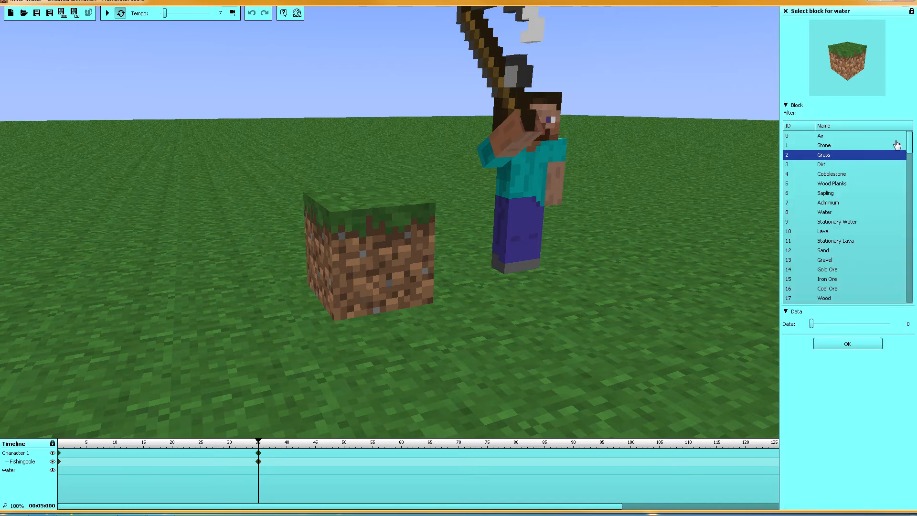
{"action": "left_click", "coordinate": [832, 204]}
{"action": "left_click", "coordinate": [830, 251]}
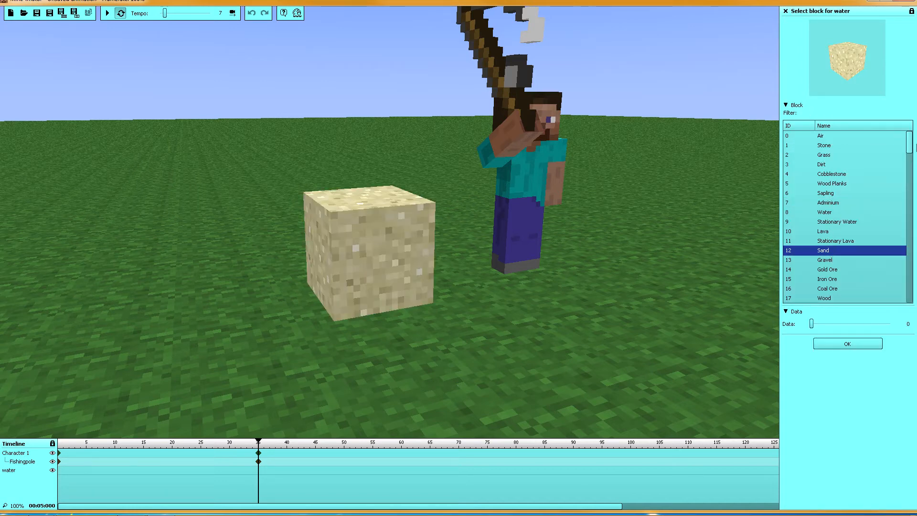
{"action": "left_click_drag", "start_coordinate": [909, 147], "coordinate": [914, 301]}
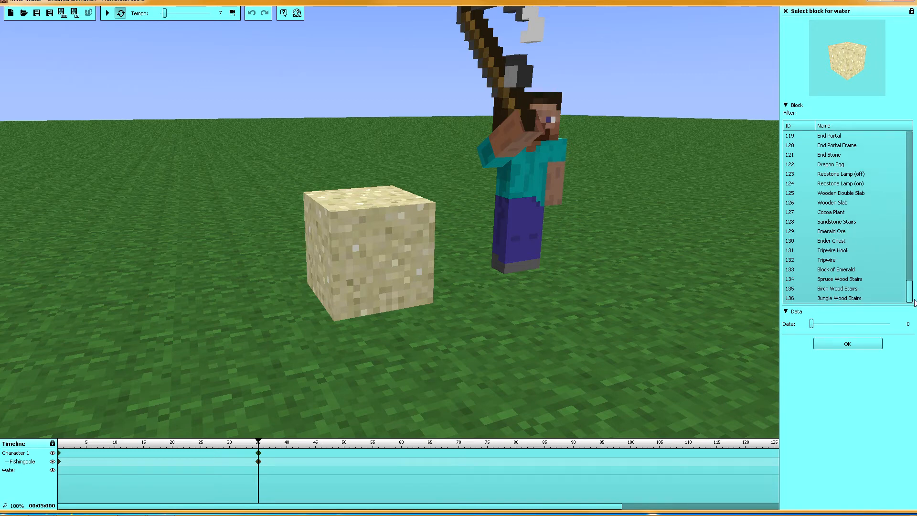
{"action": "left_click_drag", "start_coordinate": [913, 300], "coordinate": [911, 173]}
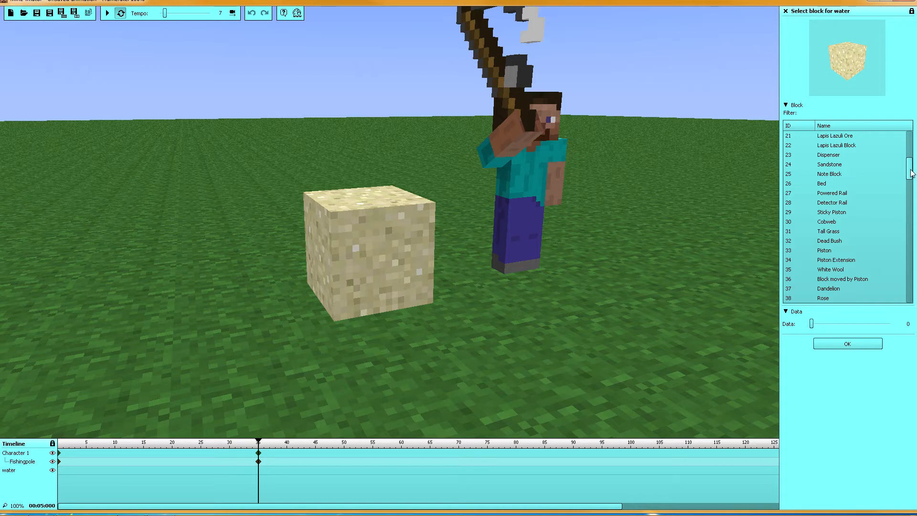
{"action": "left_click_drag", "start_coordinate": [911, 174], "coordinate": [910, 186]}
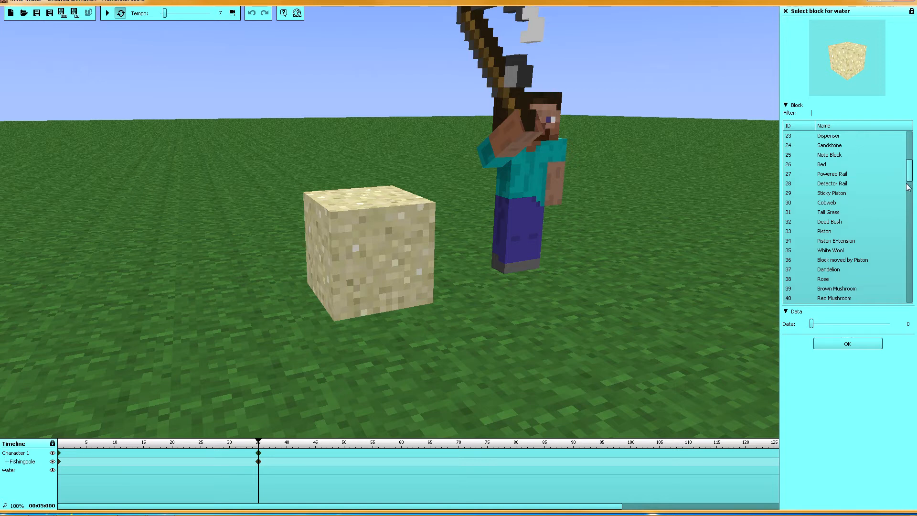
{"action": "left_click", "coordinate": [826, 250]}
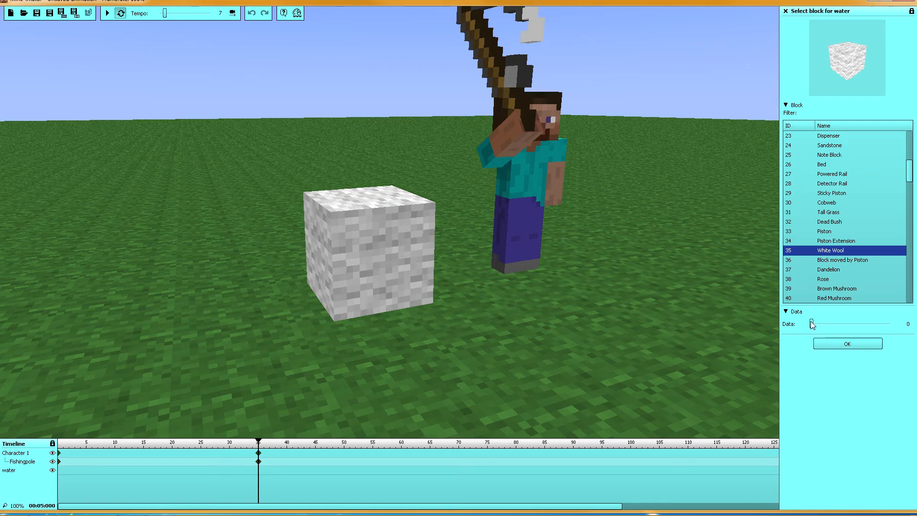
{"action": "mouse_move", "coordinate": [813, 324]}
{"action": "left_mouse_down"}
{"action": "mouse_move", "coordinate": [823, 325]}
{"action": "mouse_move", "coordinate": [804, 327]}
{"action": "left_mouse_up"}
{"action": "mouse_move", "coordinate": [813, 324]}
{"action": "left_mouse_down"}
{"action": "mouse_move", "coordinate": [897, 325]}
{"action": "mouse_move", "coordinate": [807, 320]}
{"action": "left_mouse_up"}
{"action": "scroll", "coordinate": [912, 170], "scroll_direction": "down", "scroll_amount": 2}
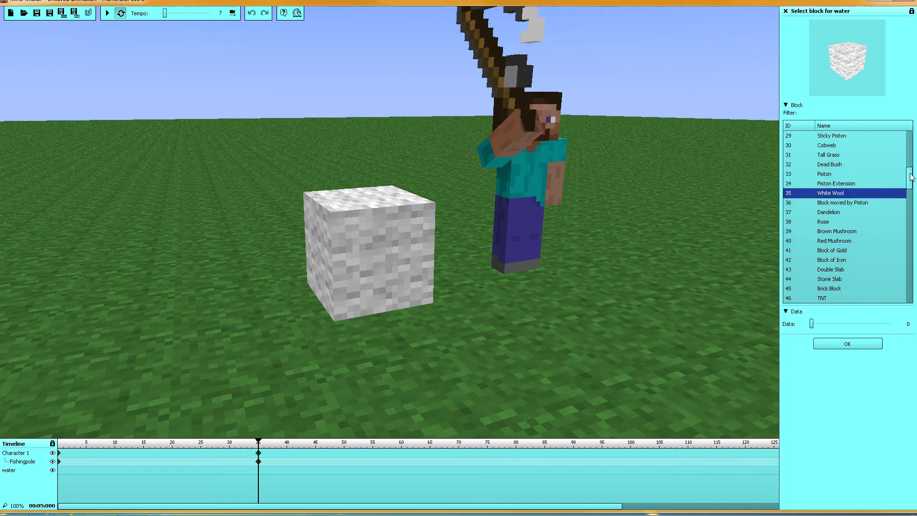
{"action": "left_click", "coordinate": [846, 347]}
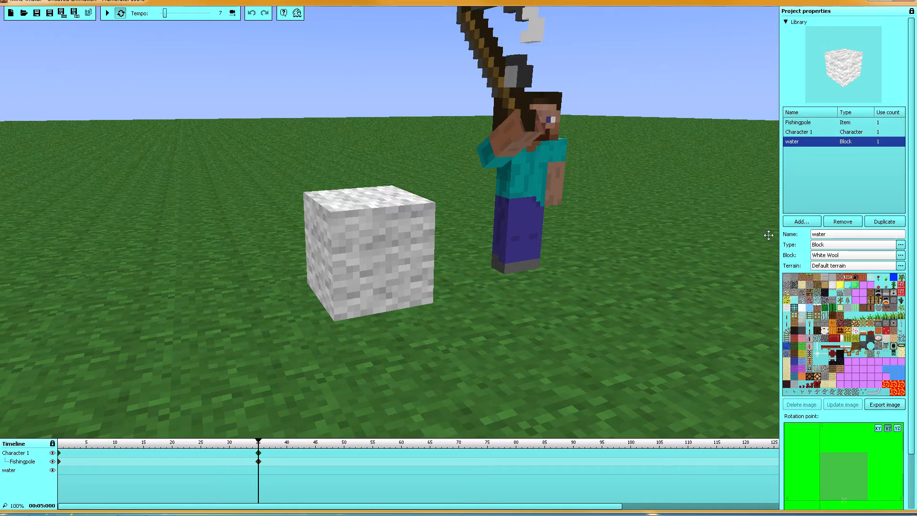
Step: Rename the library block as white wool
{"action": "left_click", "coordinate": [836, 234]}
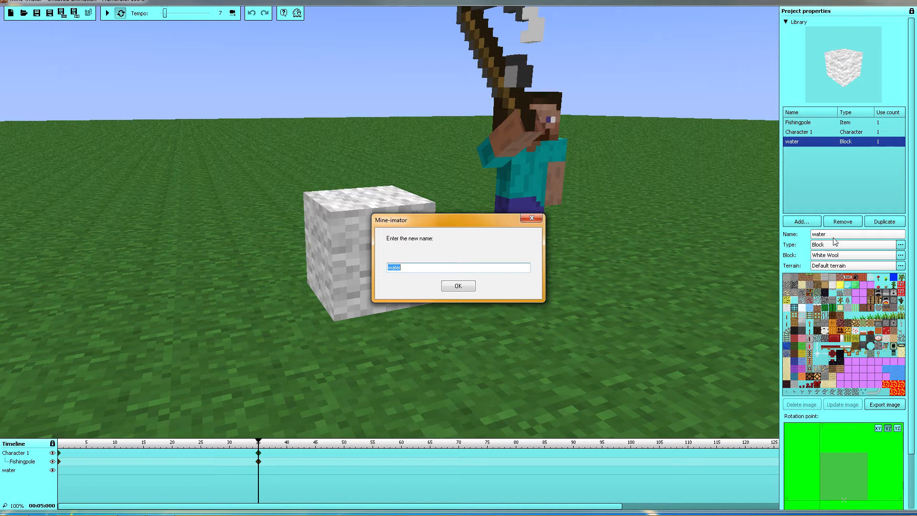
{"action": "type", "text": "white wool"}
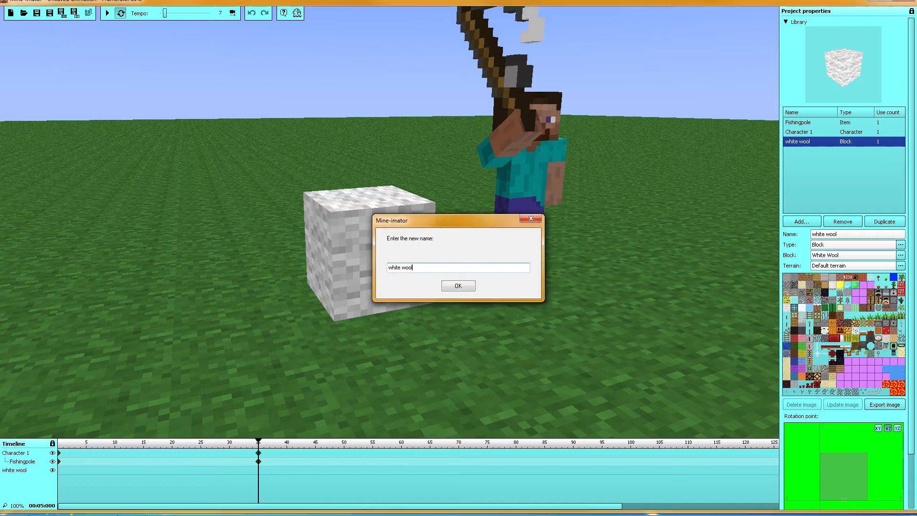
{"action": "key", "text": "Return"}
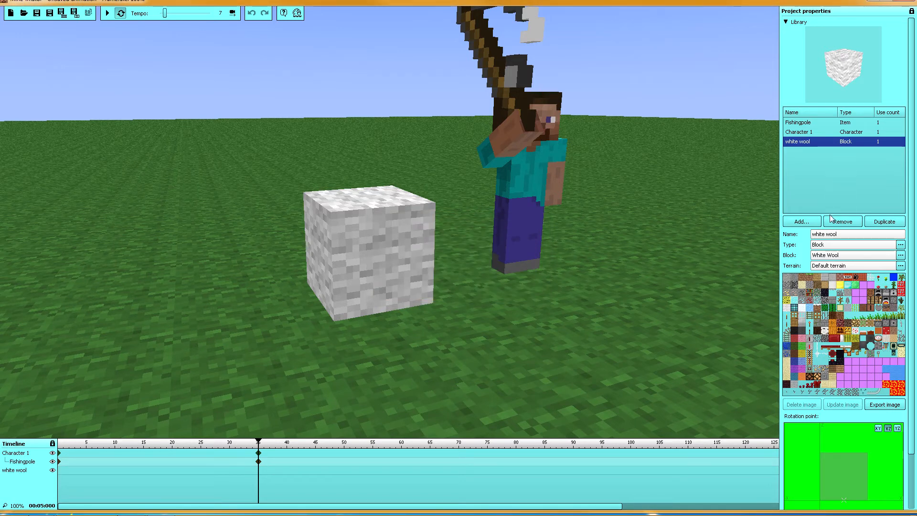
Step: Load the terrain image from the desktop folder random images\textures\64 as the white wool block's terrain
{"action": "left_click", "coordinate": [822, 266]}
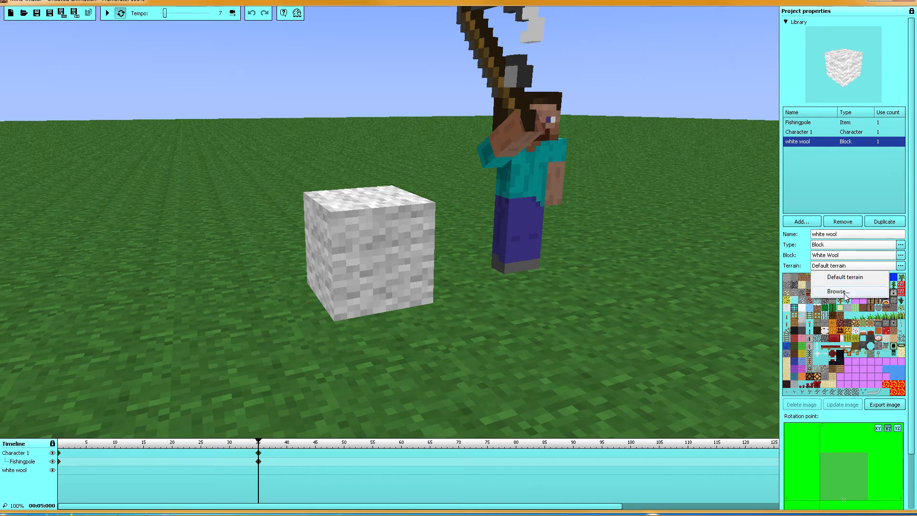
{"action": "left_click", "coordinate": [838, 291]}
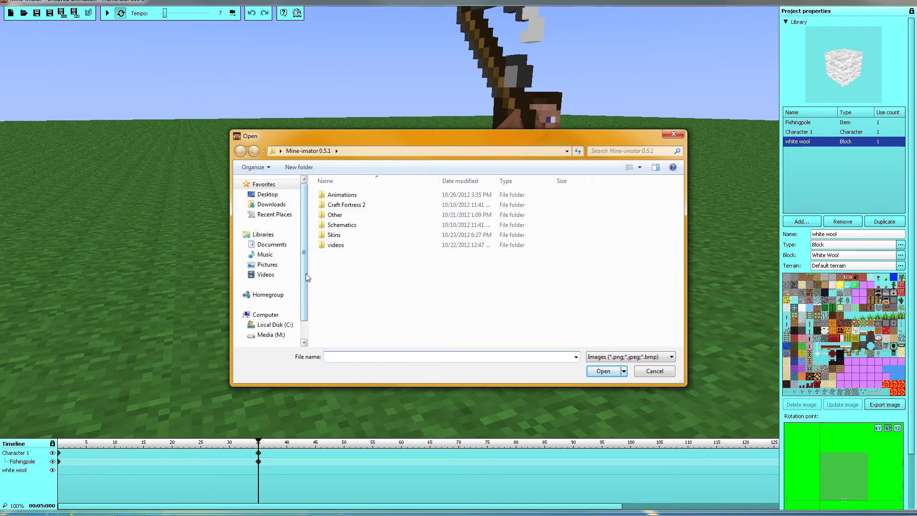
{"action": "left_click", "coordinate": [267, 194]}
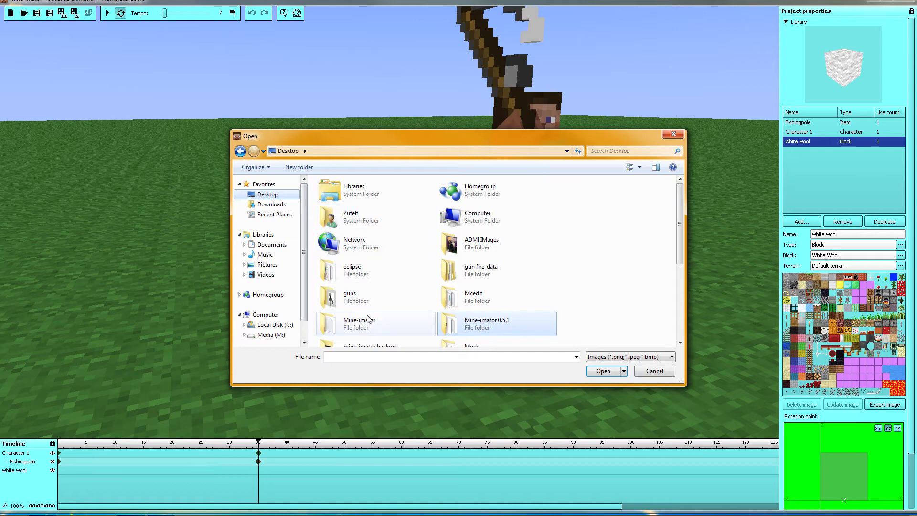
{"action": "scroll", "coordinate": [368, 318], "scroll_direction": "down", "scroll_amount": 3}
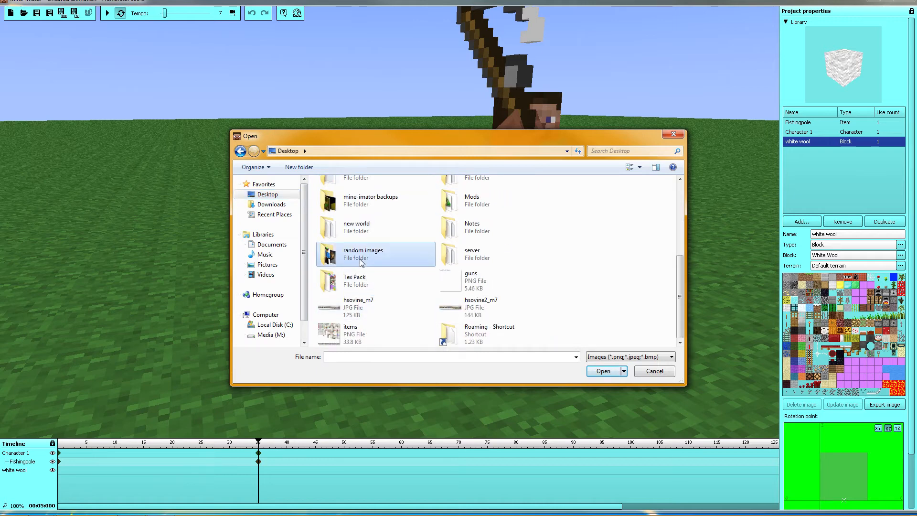
{"action": "double_click", "coordinate": [361, 262]}
{"action": "double_click", "coordinate": [351, 206]}
{"action": "double_click", "coordinate": [334, 200]}
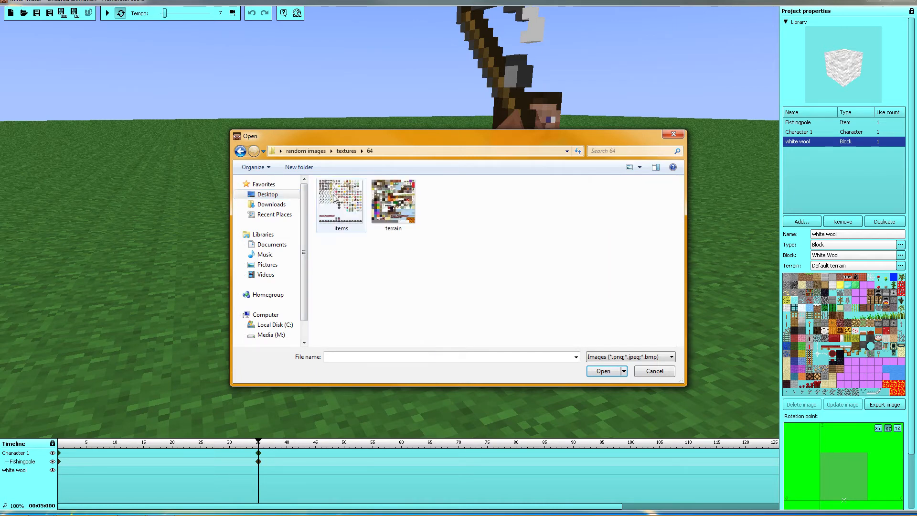
{"action": "left_click", "coordinate": [391, 214]}
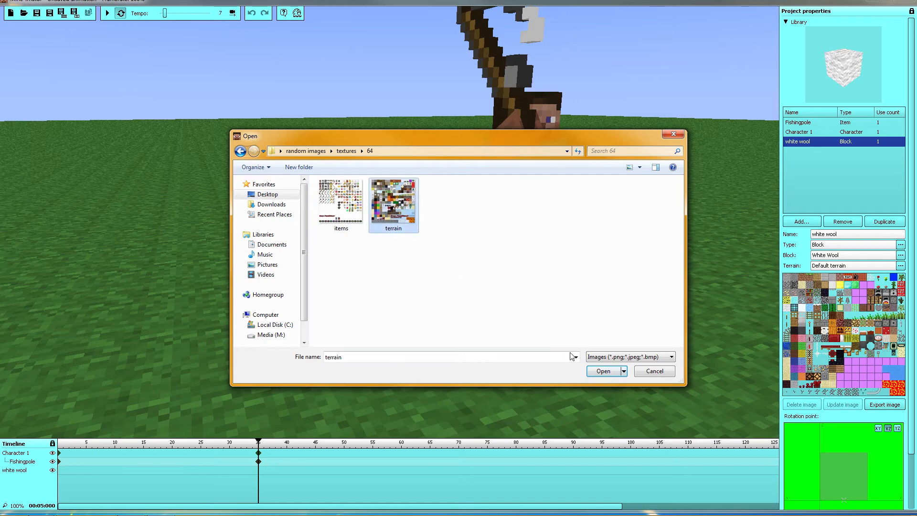
{"action": "left_click", "coordinate": [604, 371]}
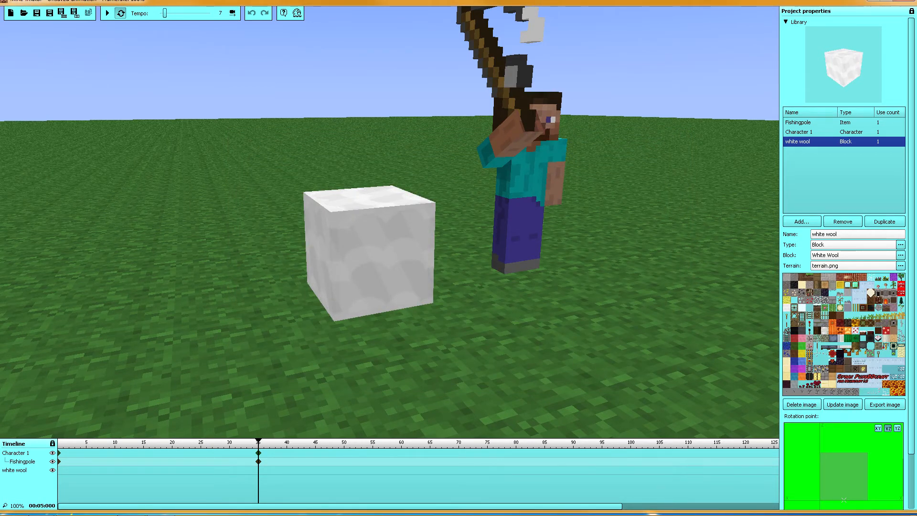
Step: Examine the retextured wool block from several angles and distances
{"action": "key", "text": "a"}
{"action": "right_click_drag", "start_coordinate": [390, 222], "coordinate": [418, 215]}
{"action": "key", "text": "w"}
{"action": "key", "text": "a"}
{"action": "key", "text": "d"}
{"action": "key", "text": "s"}
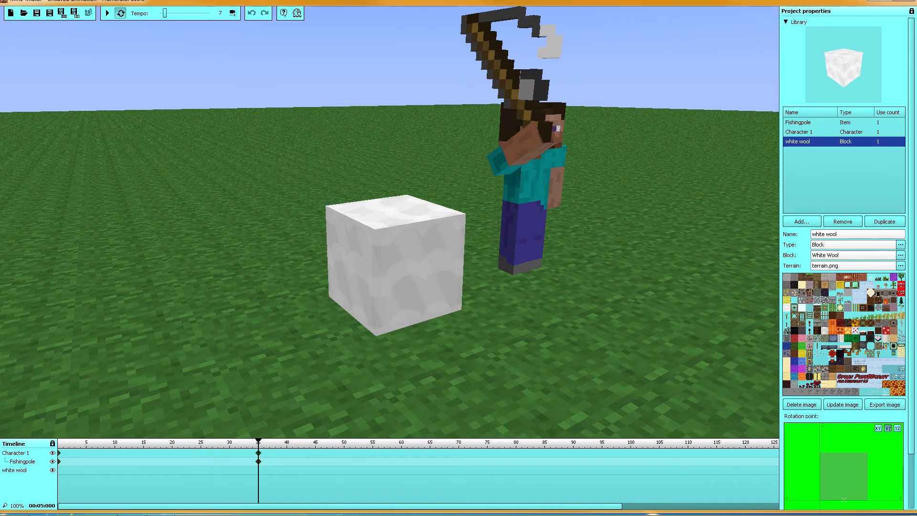
{"action": "key", "text": "a"}
{"action": "right_click_drag", "start_coordinate": [390, 191], "coordinate": [387, 170]}
{"action": "key", "text": "d"}
{"action": "key", "text": "s"}
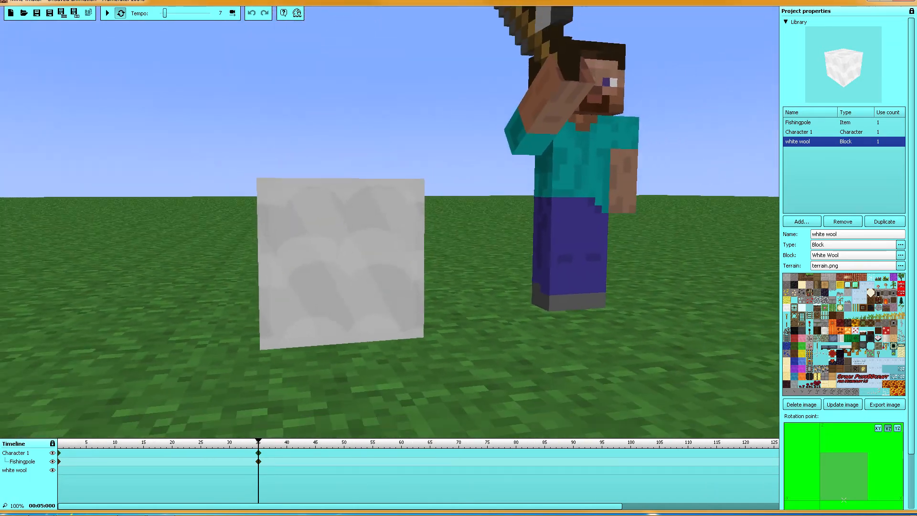
{"action": "left_click_drag", "start_coordinate": [387, 170], "coordinate": [393, 166]}
{"action": "right_click_drag", "start_coordinate": [392, 166], "coordinate": [400, 189]}
{"action": "key", "text": "e"}
{"action": "right_click_drag", "start_coordinate": [568, 198], "coordinate": [546, 200]}
{"action": "key", "text": "s"}
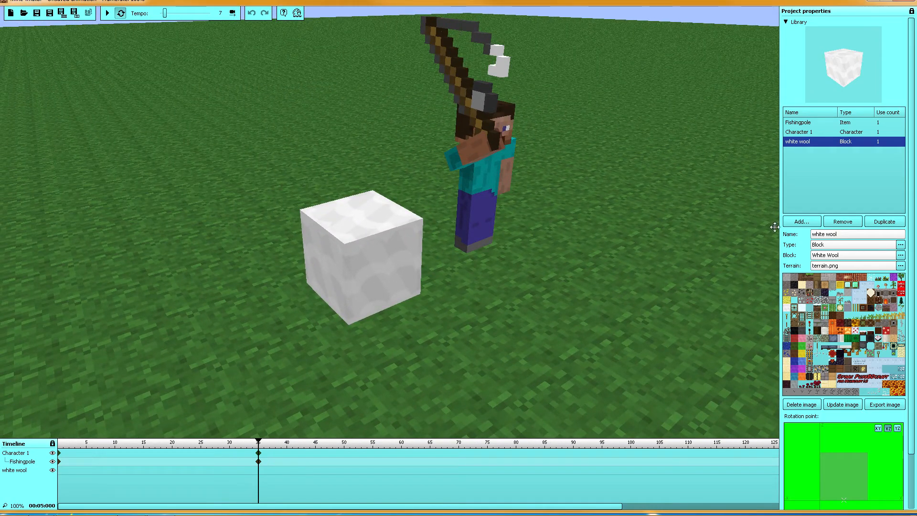
Step: Switch the white wool block back to Default terrain and collapse the library settings
{"action": "left_click", "coordinate": [835, 268]}
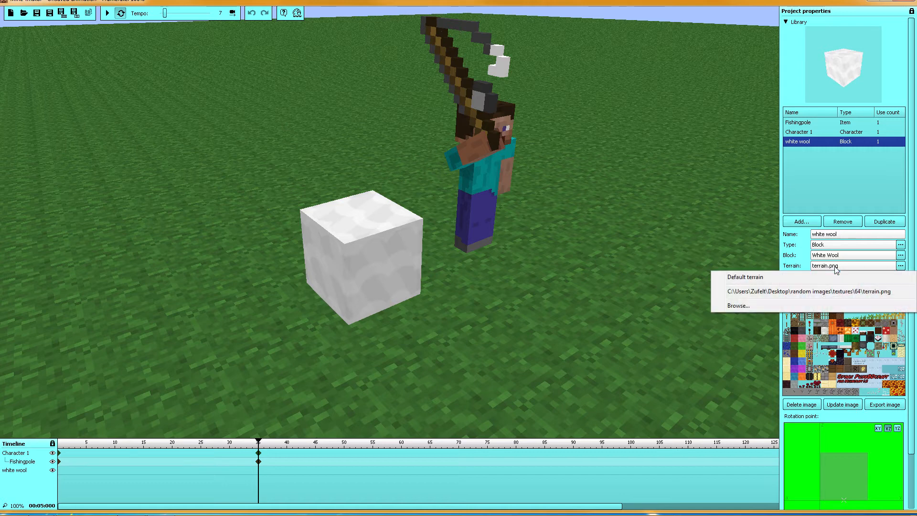
{"action": "left_click", "coordinate": [830, 278]}
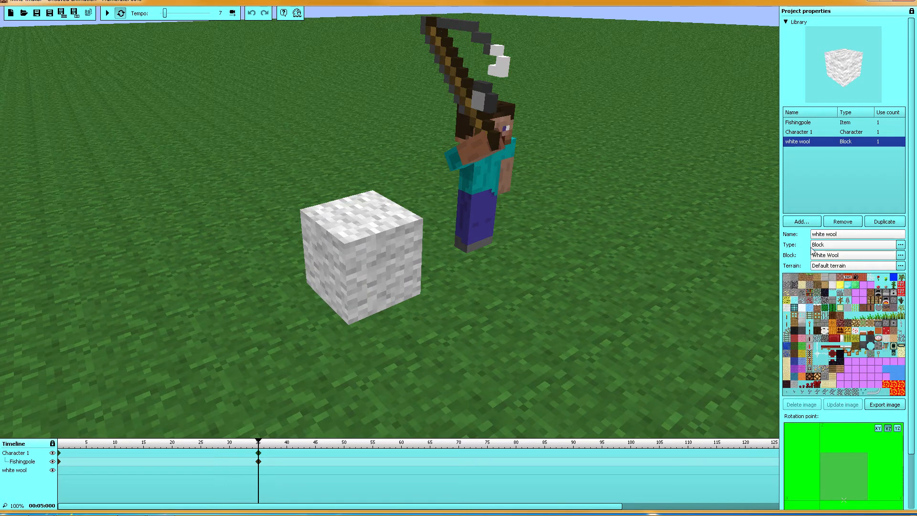
{"action": "left_click", "coordinate": [788, 23]}
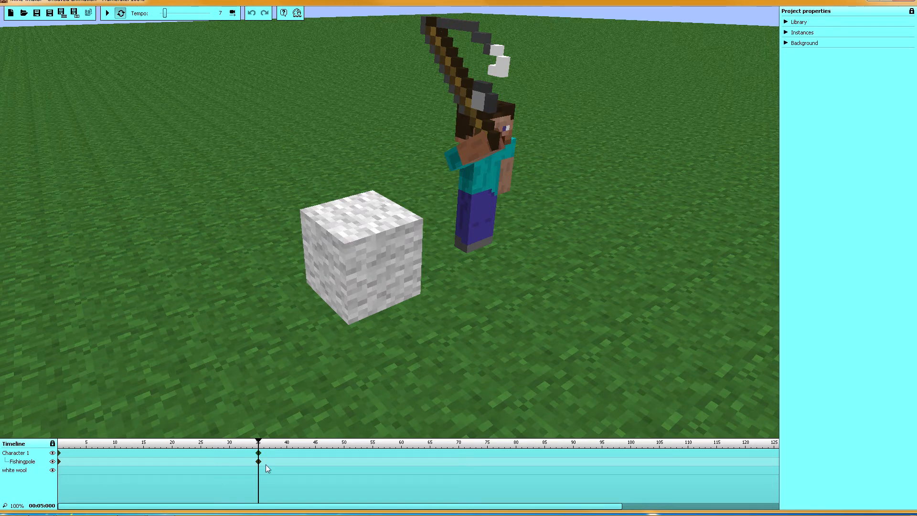
Step: Add white wool keyframes at frames 0 and 35, and rotate the block about -17 on X in the frame 35 keyframe
{"action": "left_click", "coordinate": [59, 471]}
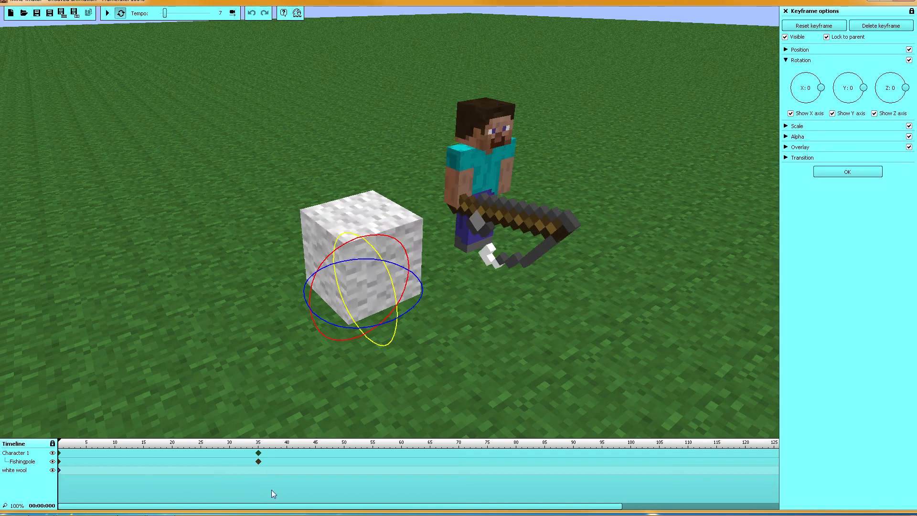
{"action": "left_click", "coordinate": [257, 470]}
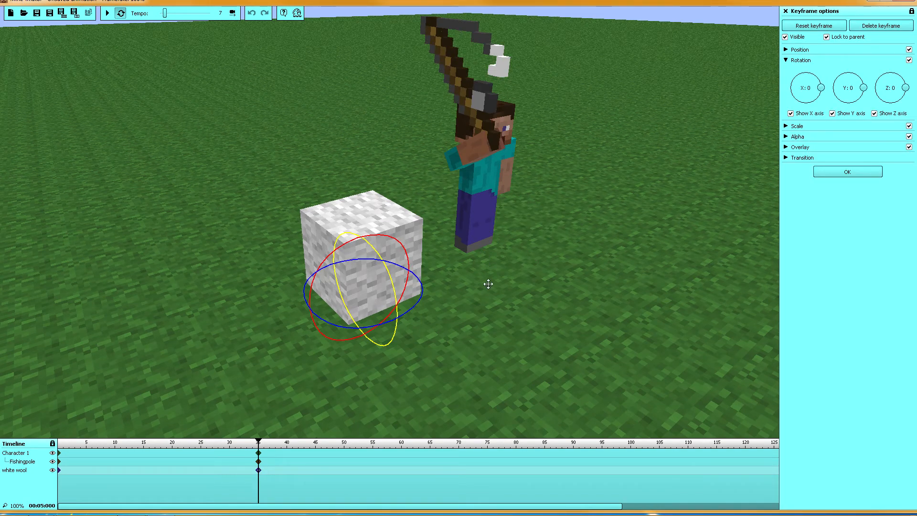
{"action": "left_click_drag", "start_coordinate": [488, 285], "coordinate": [530, 278]}
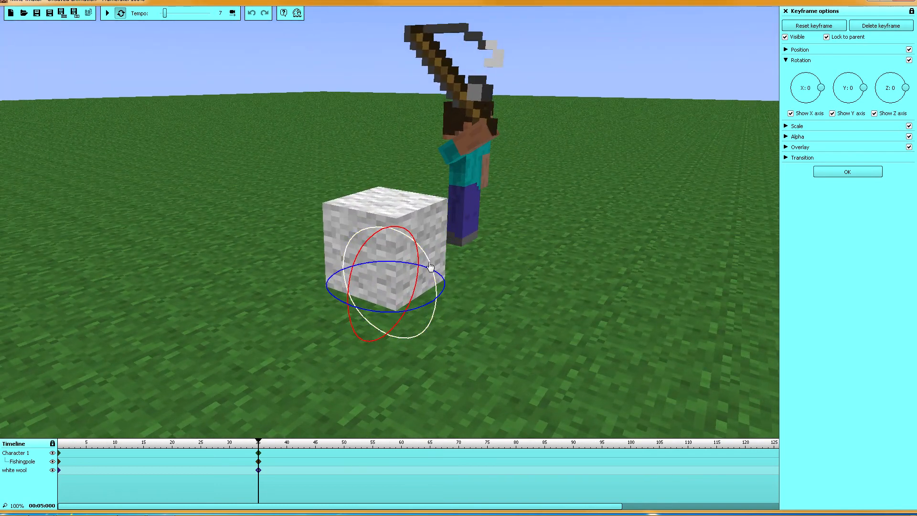
{"action": "left_click_drag", "start_coordinate": [432, 267], "coordinate": [429, 244]}
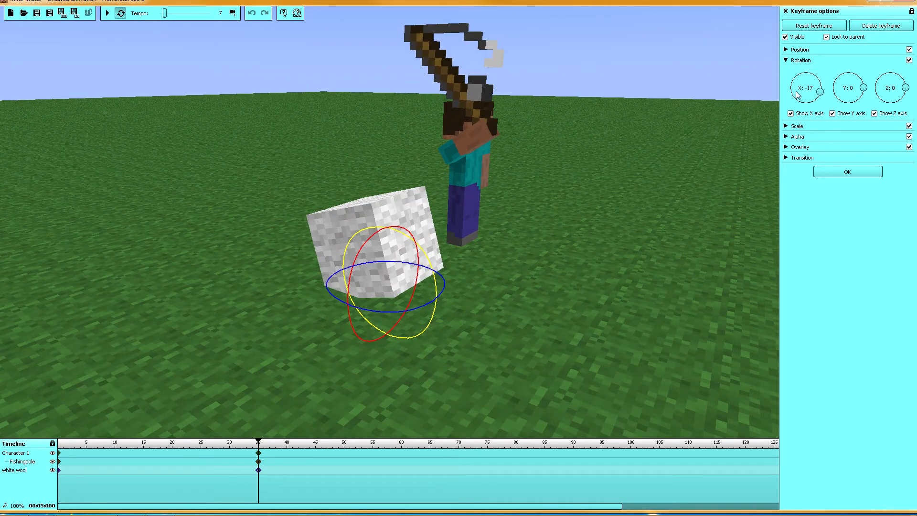
Step: Move the wool block slightly away from the character along the yellow axis in the frame 35 keyframe
{"action": "left_click", "coordinate": [786, 50]}
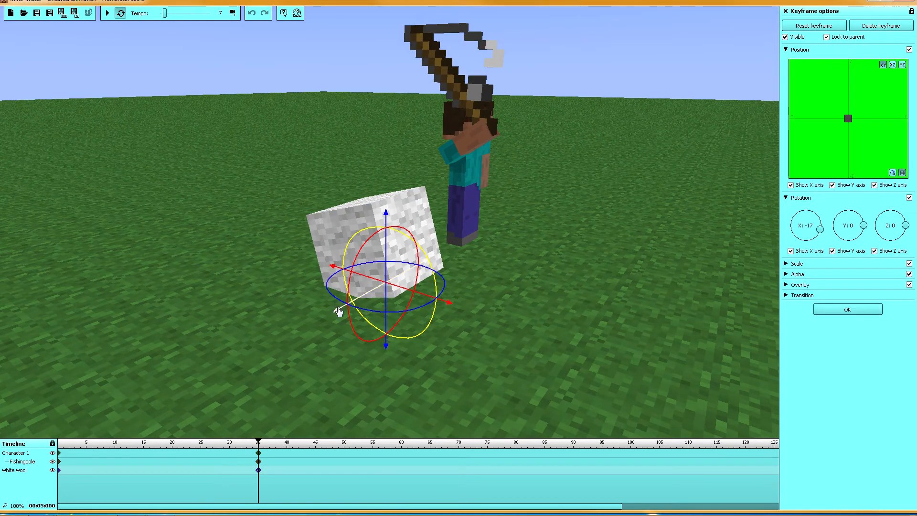
{"action": "mouse_move", "coordinate": [337, 310]}
{"action": "left_mouse_down"}
{"action": "mouse_move", "coordinate": [235, 365]}
{"action": "mouse_move", "coordinate": [333, 324]}
{"action": "mouse_move", "coordinate": [325, 326]}
{"action": "left_mouse_up"}
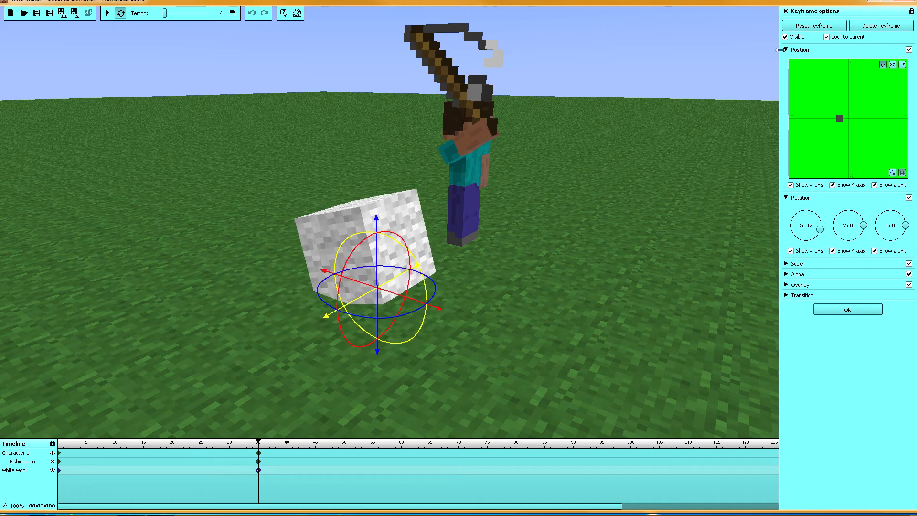
{"action": "left_click", "coordinate": [785, 50]}
{"action": "left_click", "coordinate": [785, 61]}
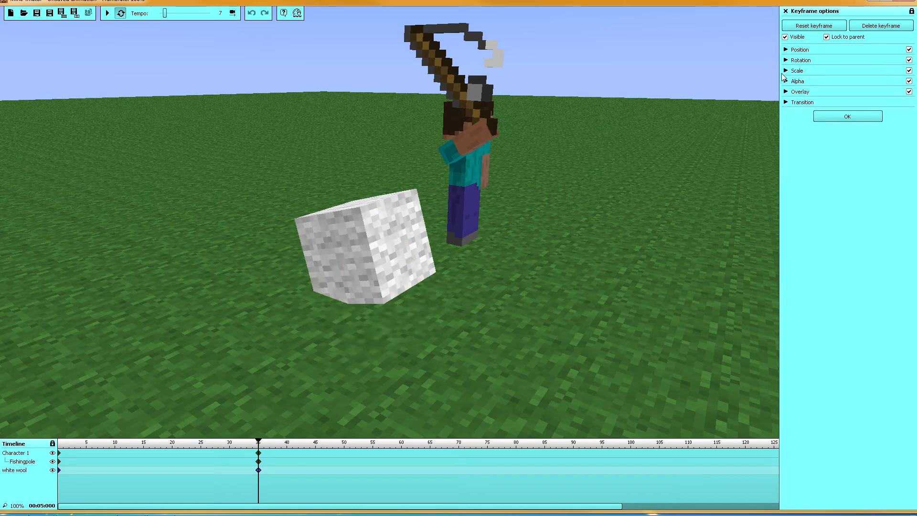
Step: Scale the wool block to x1.17 and leave its alpha at 100% in the frame 35 keyframe
{"action": "left_click", "coordinate": [786, 70]}
{"action": "mouse_move", "coordinate": [832, 83]}
{"action": "left_mouse_down"}
{"action": "mouse_move", "coordinate": [867, 81]}
{"action": "mouse_move", "coordinate": [835, 82]}
{"action": "left_mouse_up"}
{"action": "left_click", "coordinate": [786, 108]}
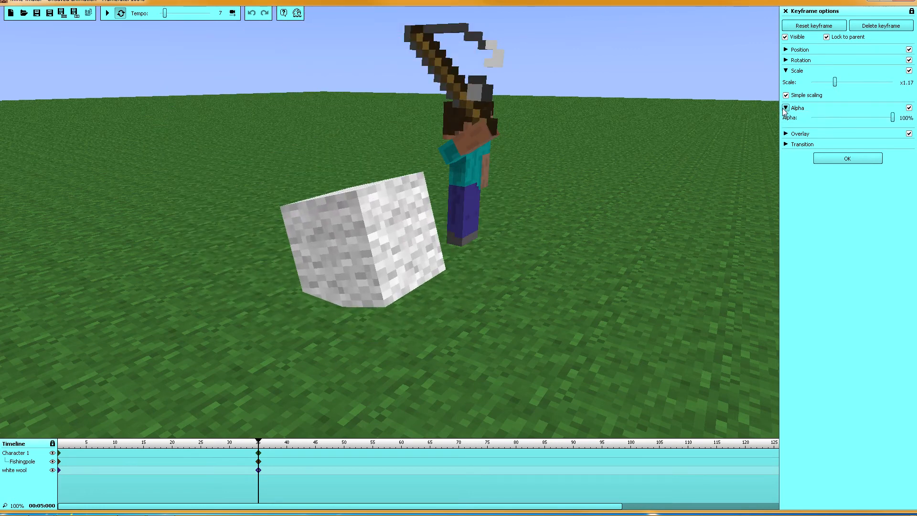
{"action": "mouse_move", "coordinate": [892, 119]}
{"action": "left_mouse_down"}
{"action": "mouse_move", "coordinate": [814, 118]}
{"action": "mouse_move", "coordinate": [893, 118]}
{"action": "left_mouse_up"}
Step: Give the wool block's frame 35 keyframe a hot pink color overlay at 36% alpha
{"action": "left_click", "coordinate": [786, 134]}
{"action": "left_click", "coordinate": [860, 160]}
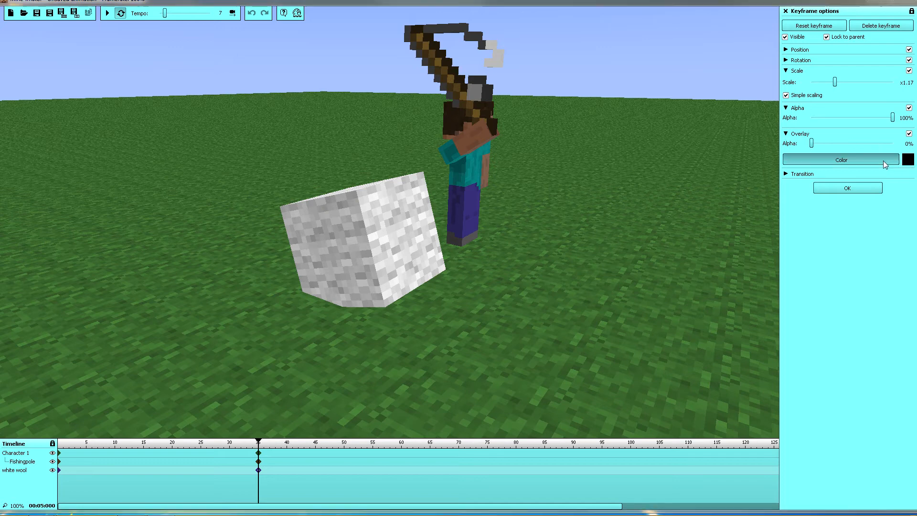
{"action": "left_click", "coordinate": [502, 230]}
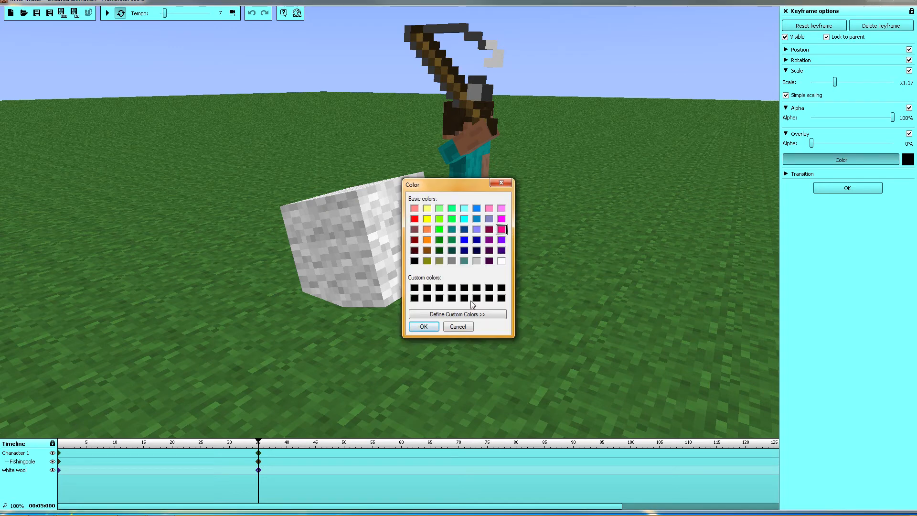
{"action": "left_click", "coordinate": [428, 330]}
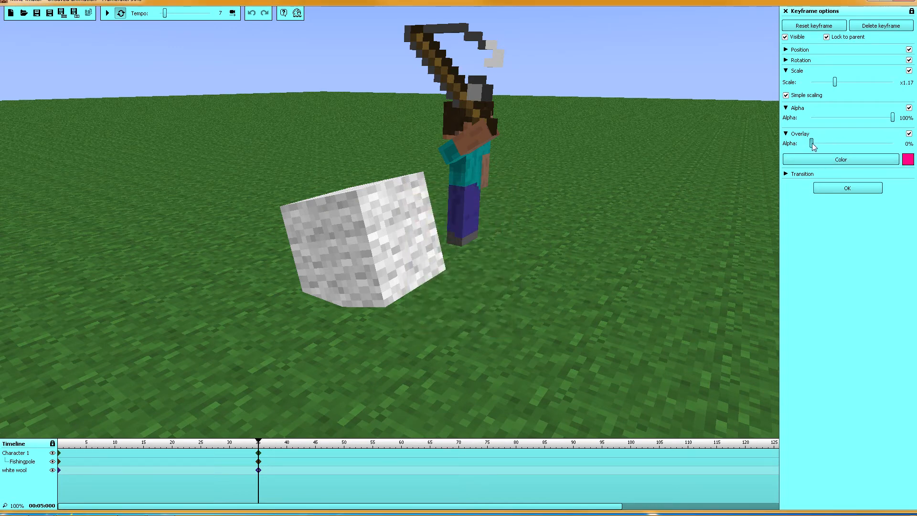
{"action": "left_click_drag", "start_coordinate": [811, 143], "coordinate": [838, 145]}
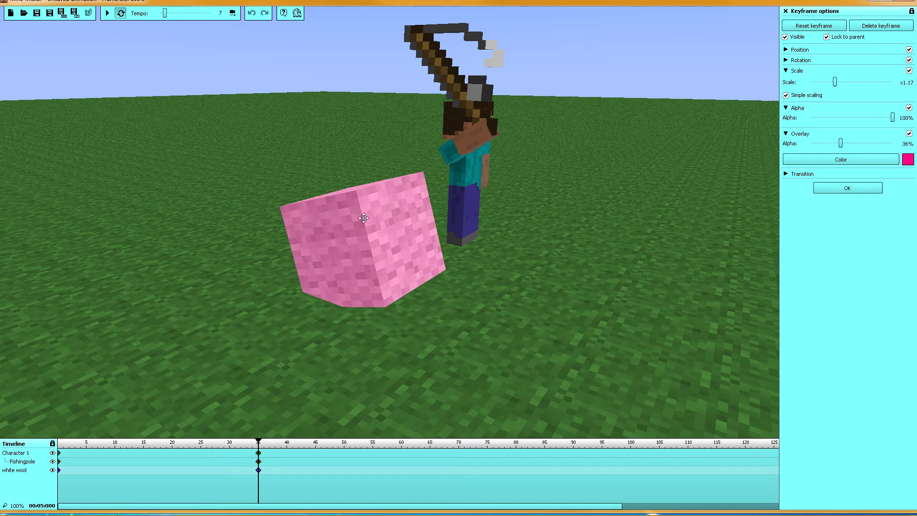
Step: Keep the frame 35 keyframe's transition at Linear and collapse the expanded keyframe sections
{"action": "left_click", "coordinate": [786, 174]}
{"action": "left_click", "coordinate": [803, 193]}
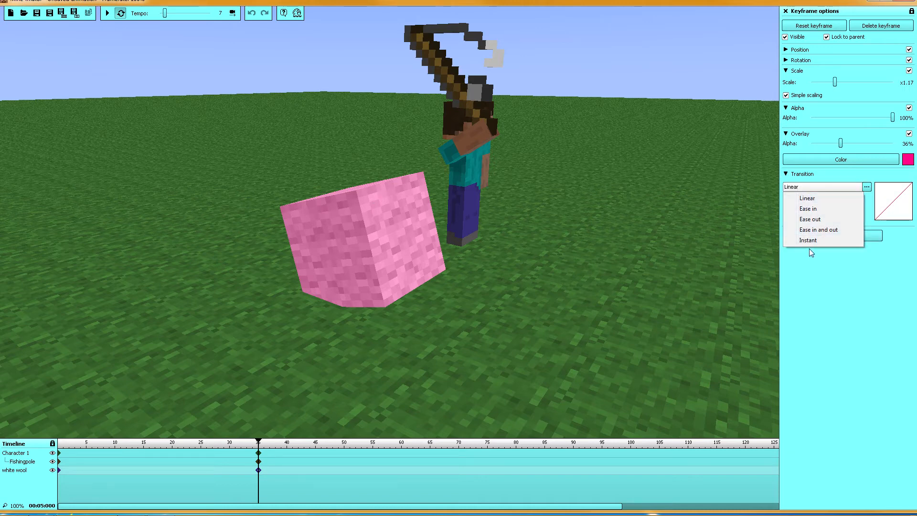
{"action": "left_click", "coordinate": [807, 200]}
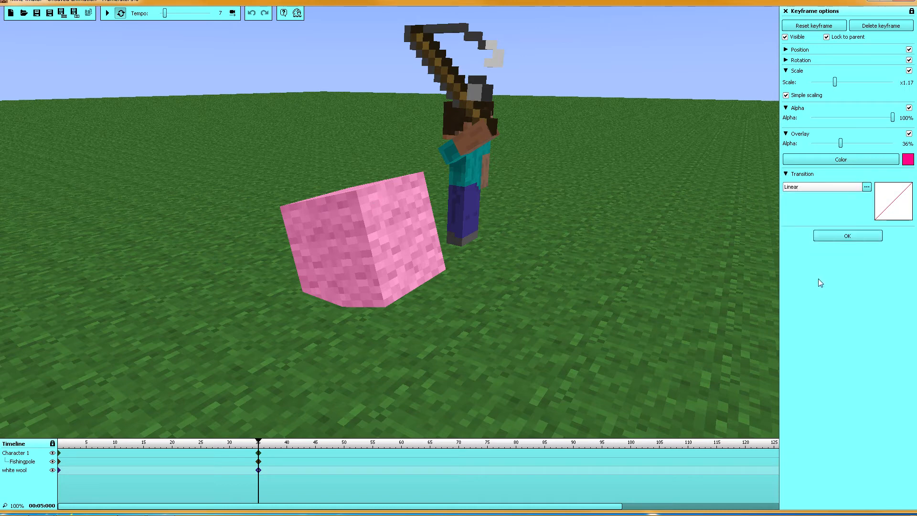
{"action": "left_click", "coordinate": [786, 174]}
{"action": "left_click", "coordinate": [786, 134]}
{"action": "left_click", "coordinate": [786, 108]}
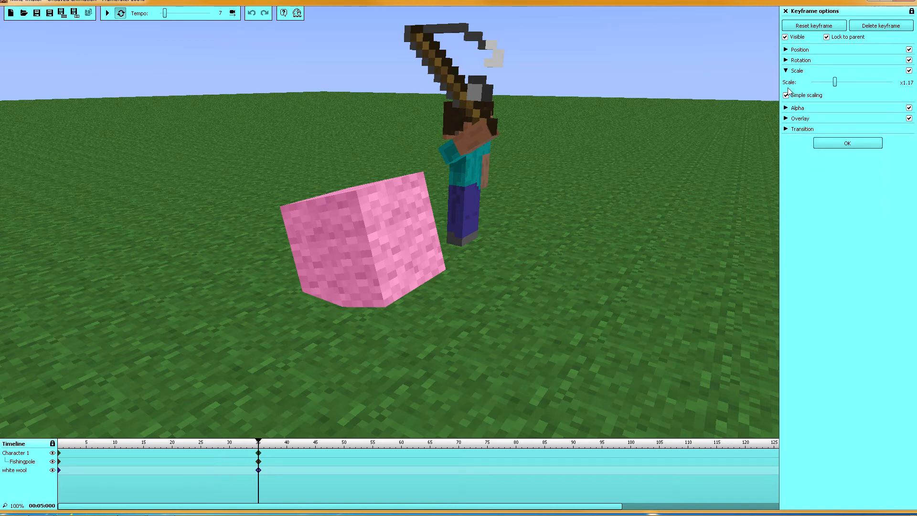
{"action": "left_click", "coordinate": [786, 71]}
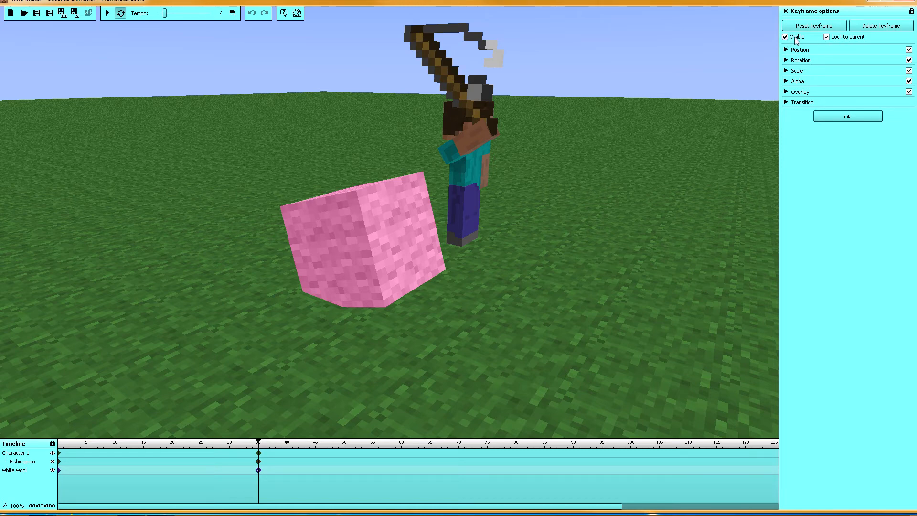
Step: Make the wool block invisible in its frame 0 keyframe, check the frame 35 keyframe, and close the keyframe options
{"action": "left_click", "coordinate": [59, 470]}
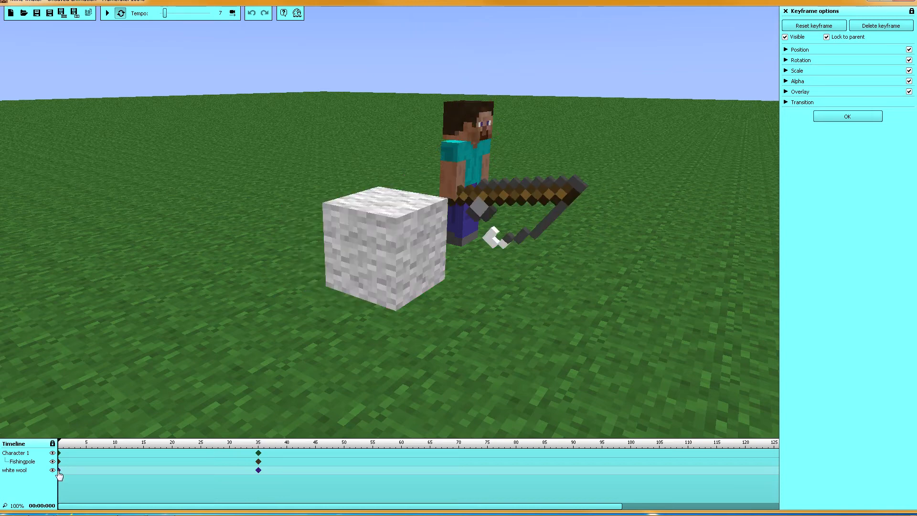
{"action": "left_click", "coordinate": [786, 36]}
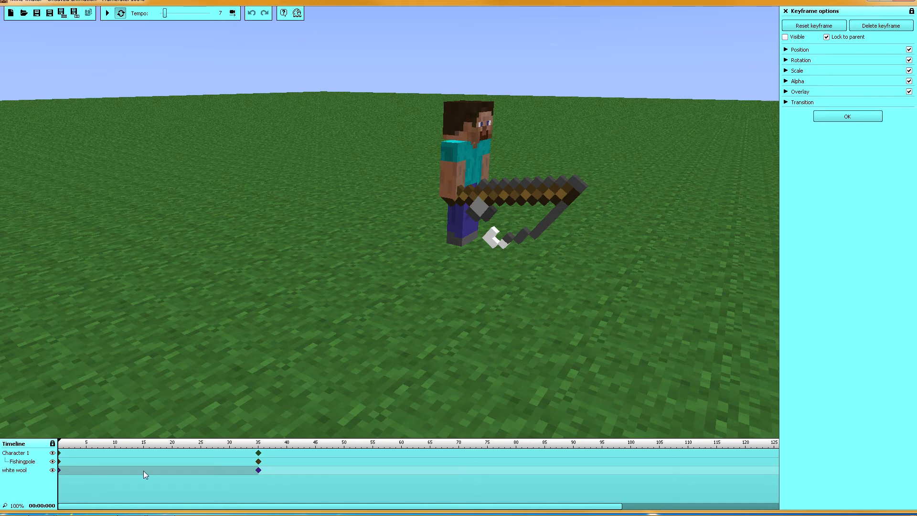
{"action": "left_click", "coordinate": [260, 472]}
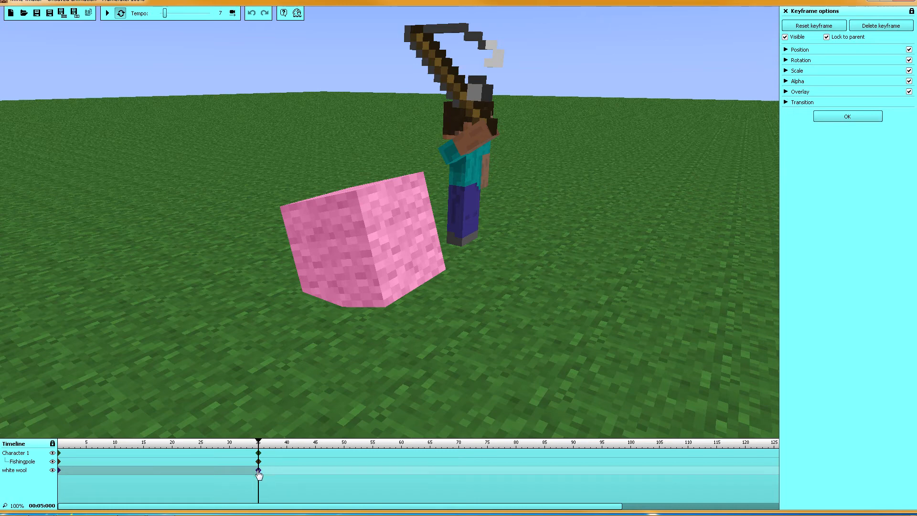
{"action": "mouse_move", "coordinate": [258, 472]}
{"action": "left_mouse_down"}
{"action": "mouse_move", "coordinate": [665, 479]}
{"action": "mouse_move", "coordinate": [55, 488]}
{"action": "mouse_move", "coordinate": [262, 474]}
{"action": "left_mouse_up"}
{"action": "left_click", "coordinate": [862, 118]}
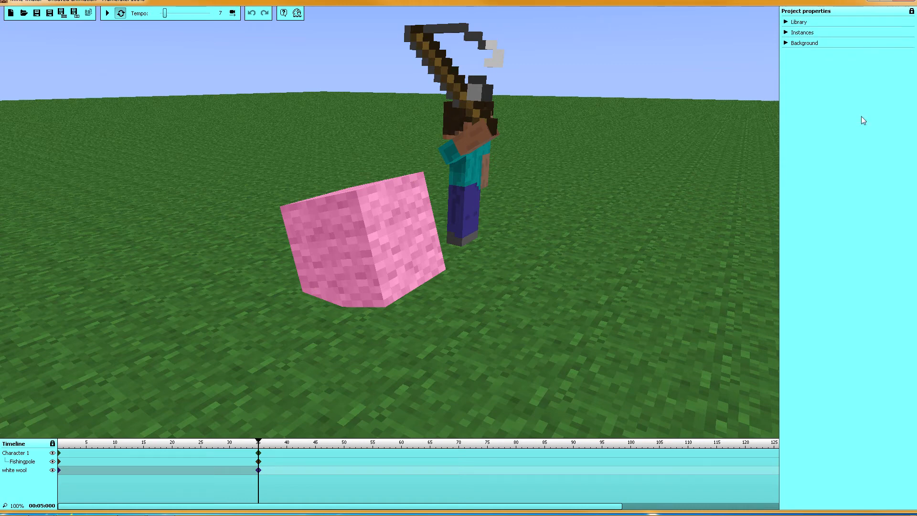
Step: Add a light to the project library and view it beside the wool block
{"action": "left_click", "coordinate": [786, 22]}
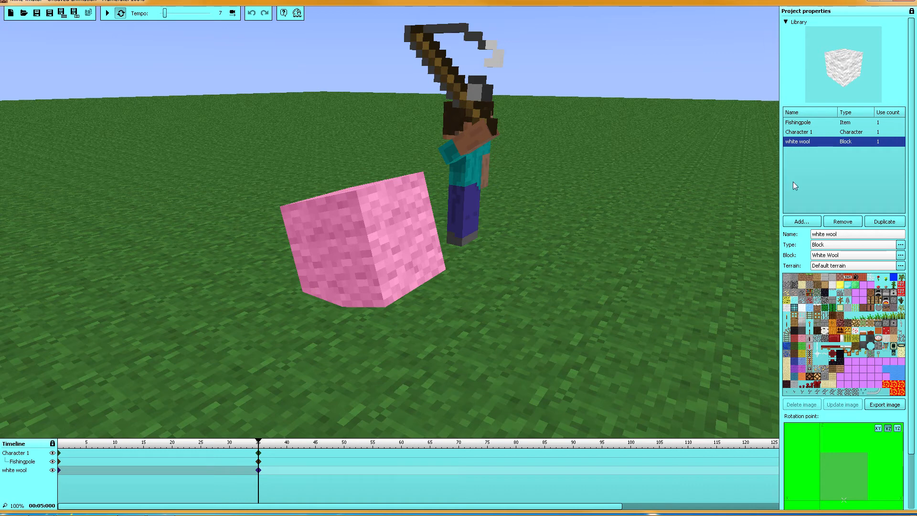
{"action": "left_click", "coordinate": [803, 221]}
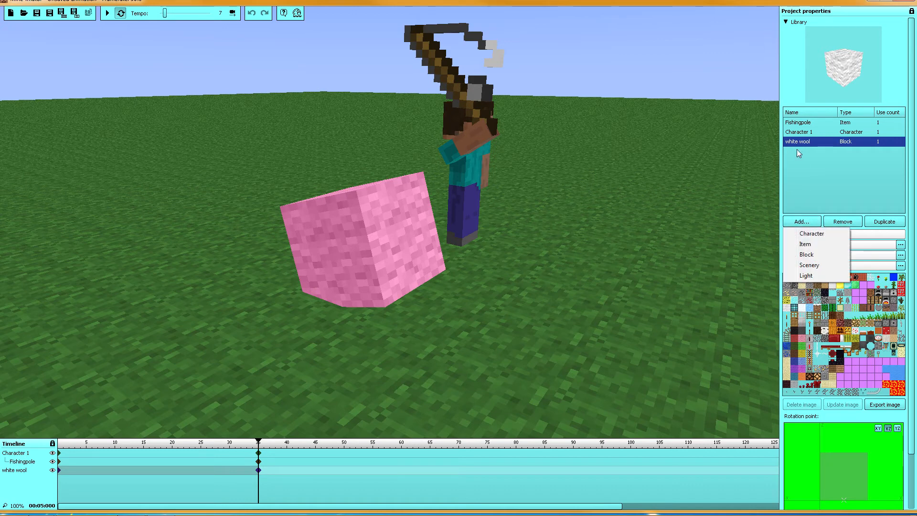
{"action": "left_click", "coordinate": [807, 276]}
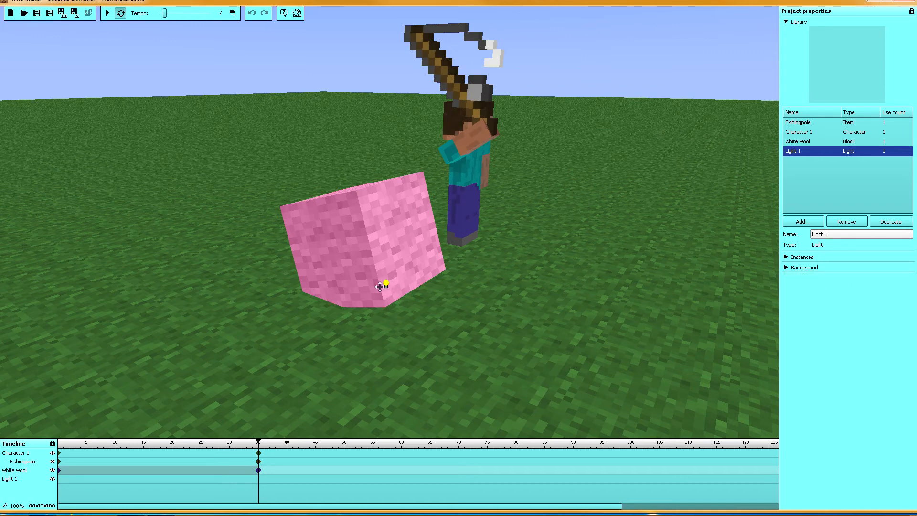
{"action": "left_click_drag", "start_coordinate": [401, 297], "coordinate": [452, 287]}
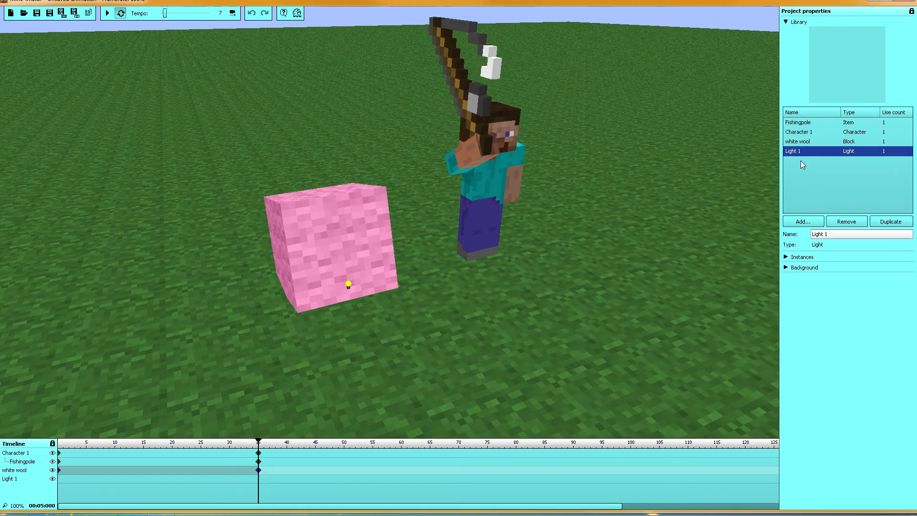
Step: Turn the background sky to night by moving the sun to the lowest point of the sky dial, leaving the sky color as it is
{"action": "left_click", "coordinate": [804, 267]}
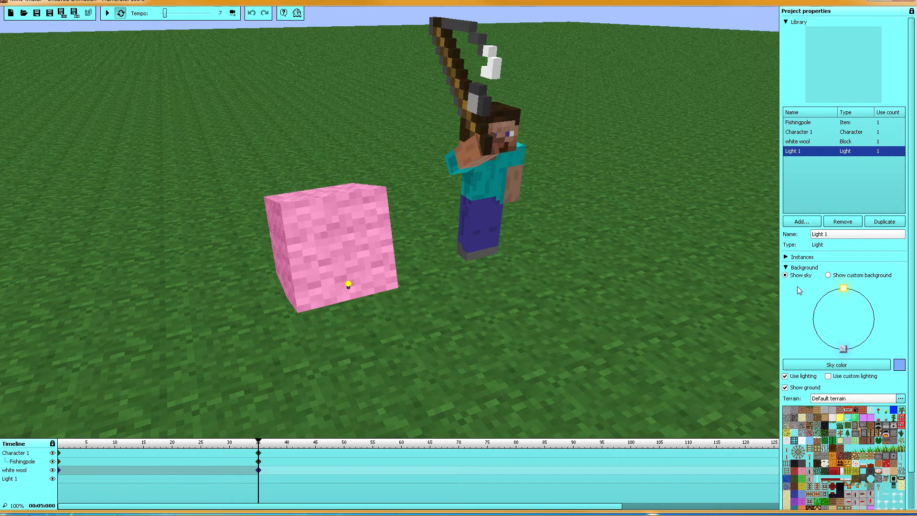
{"action": "left_click_drag", "start_coordinate": [843, 288], "coordinate": [842, 359]}
{"action": "left_click", "coordinate": [842, 364]}
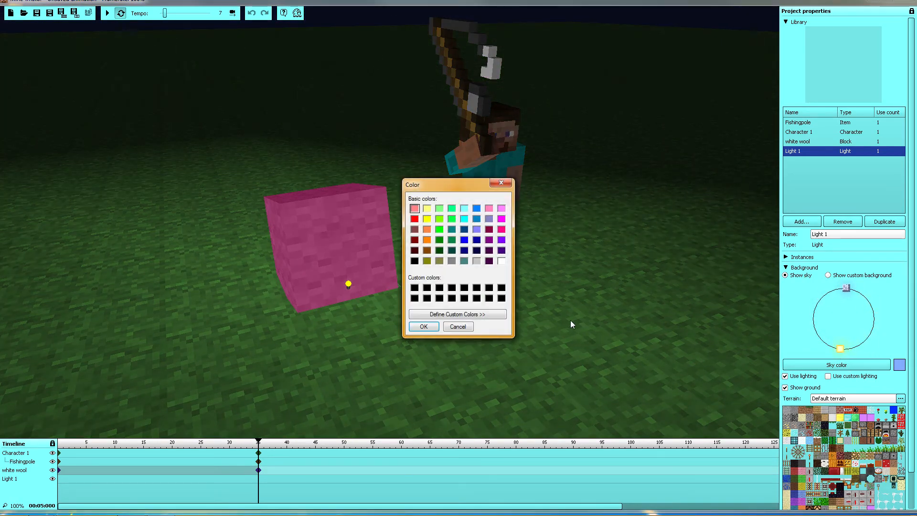
{"action": "left_click", "coordinate": [463, 328]}
{"action": "right_click_drag", "start_coordinate": [602, 321], "coordinate": [595, 292]}
Step: Collapse the background settings, rename the new light as Light, and collapse the library
{"action": "left_click", "coordinate": [842, 151]}
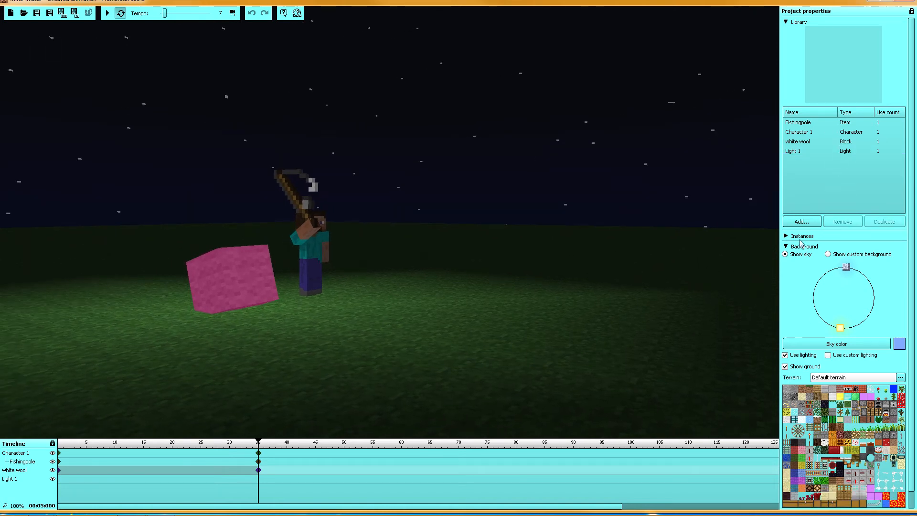
{"action": "left_click", "coordinate": [786, 246]}
{"action": "left_click", "coordinate": [800, 153]}
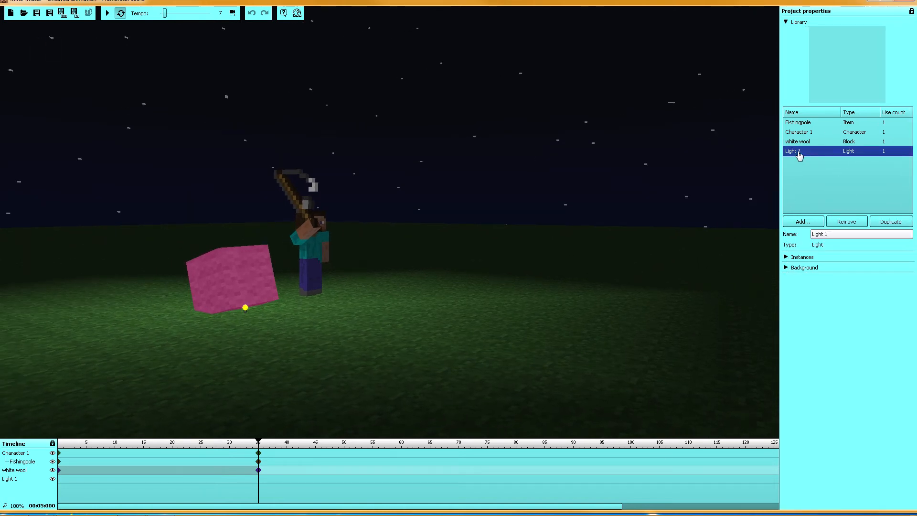
{"action": "left_click", "coordinate": [831, 234]}
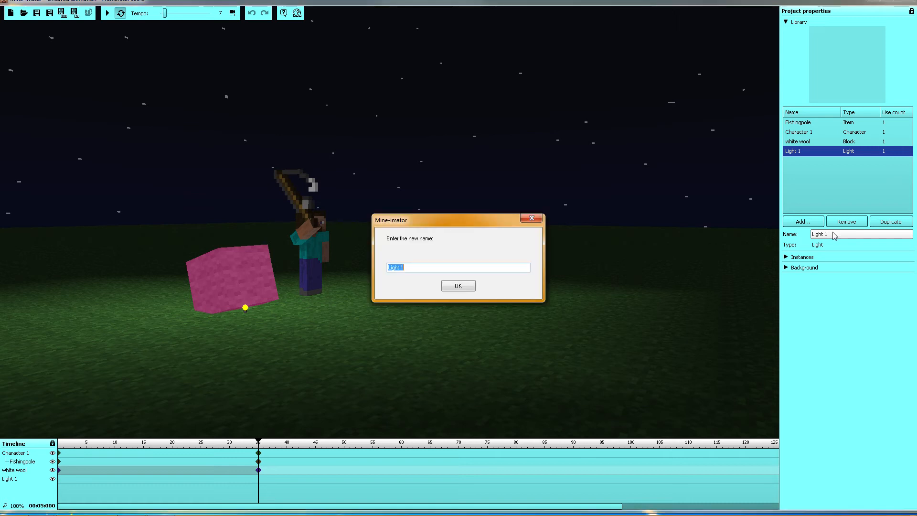
{"action": "type", "text": "Lig"}
{"action": "left_click", "coordinate": [464, 289]}
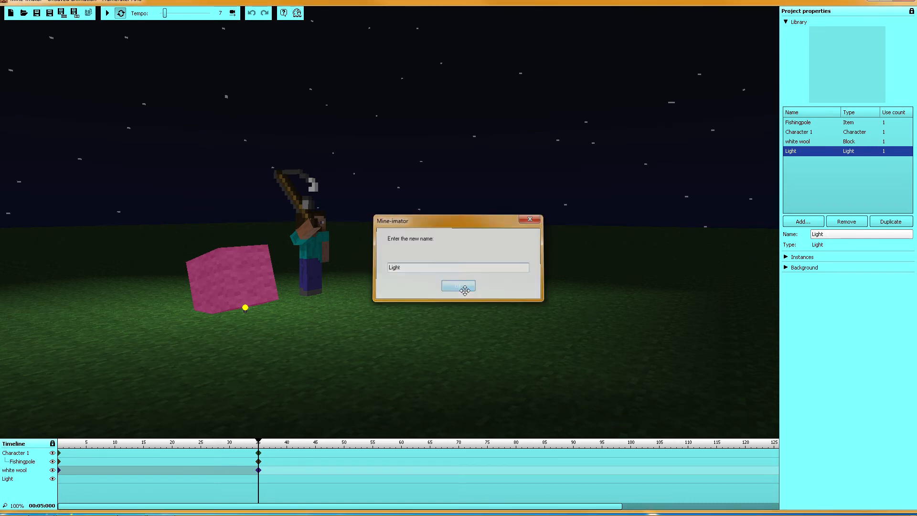
{"action": "left_click", "coordinate": [787, 22]}
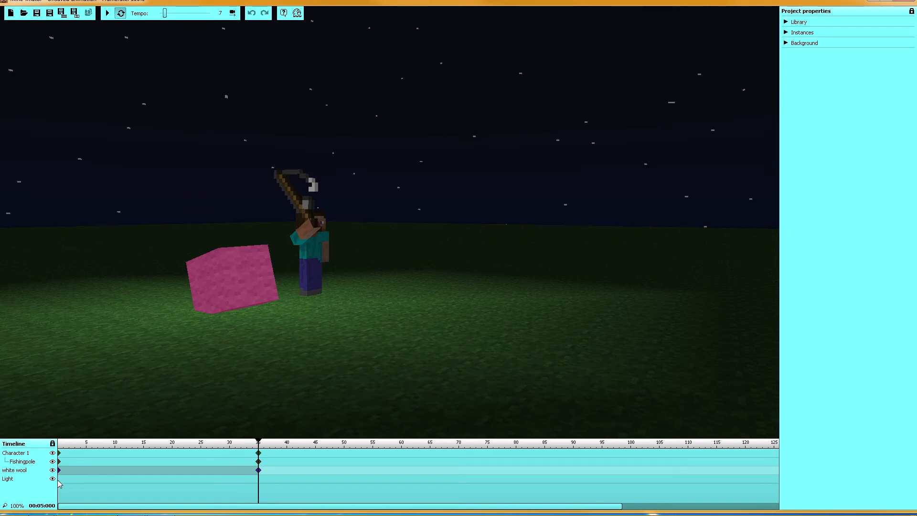
Step: Add a keyframe for the light at frame 0 and set the light's parent to Fishingpole
{"action": "left_click", "coordinate": [59, 482]}
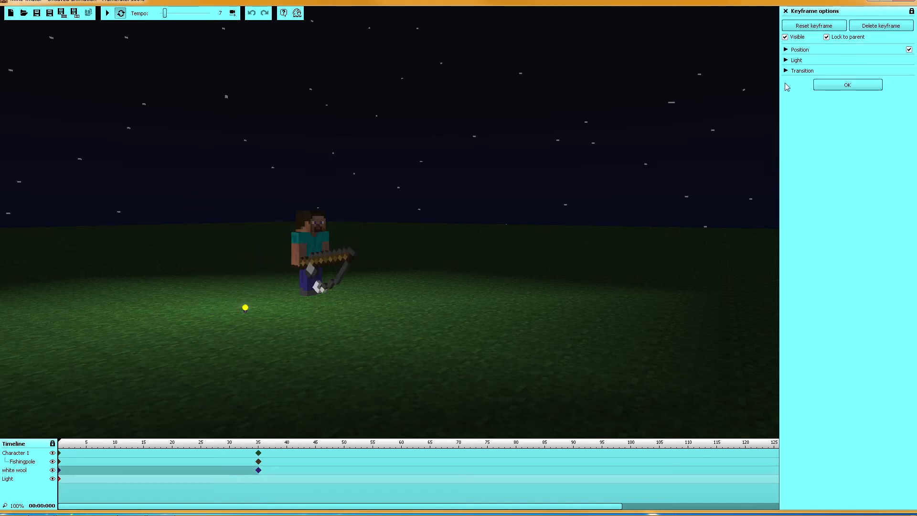
{"action": "left_click", "coordinate": [836, 86]}
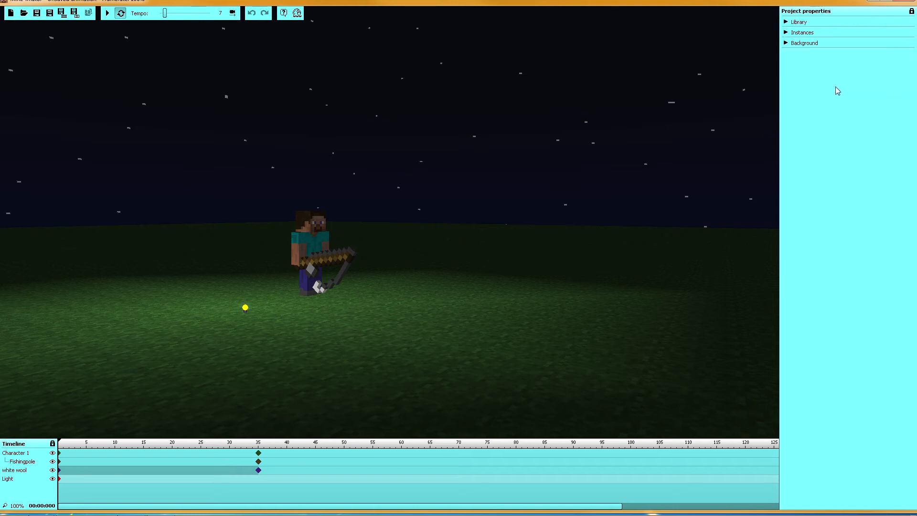
{"action": "left_click", "coordinate": [786, 32]}
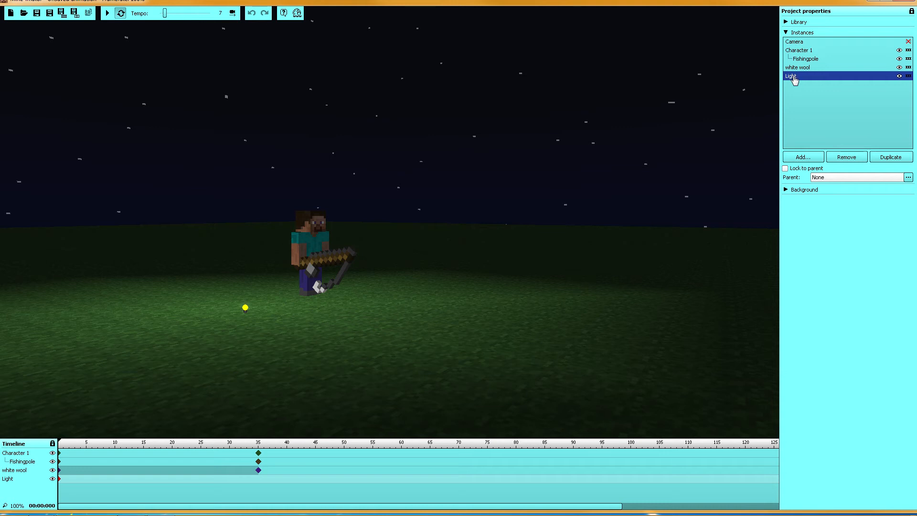
{"action": "left_click", "coordinate": [821, 180]}
{"action": "left_click", "coordinate": [841, 205]}
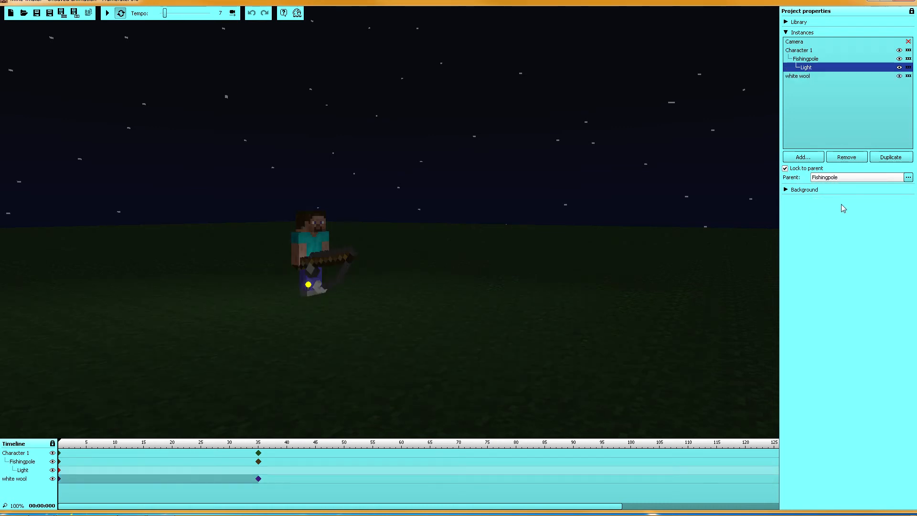
{"action": "right_click_drag", "start_coordinate": [526, 258], "coordinate": [579, 260]}
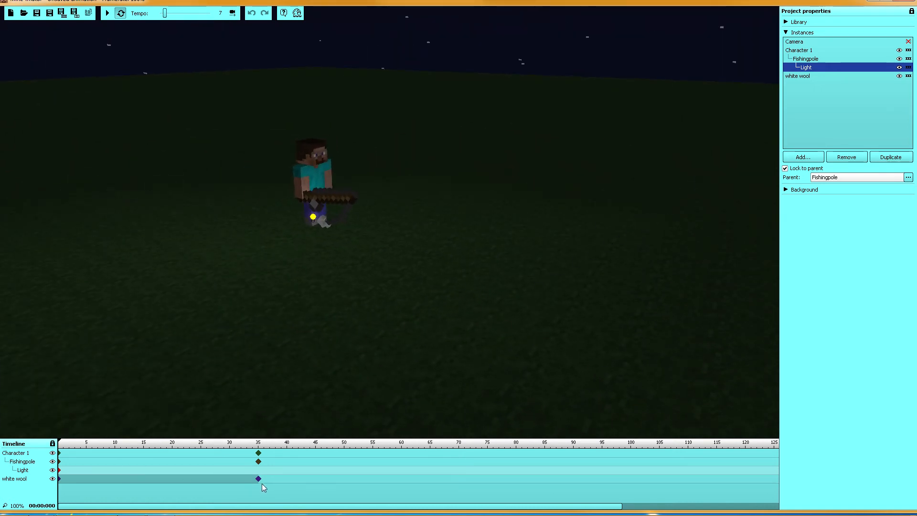
Step: Raise the light along the blue axis and shift it sideways along the yellow axis in its frame 0 keyframe
{"action": "left_click", "coordinate": [59, 471]}
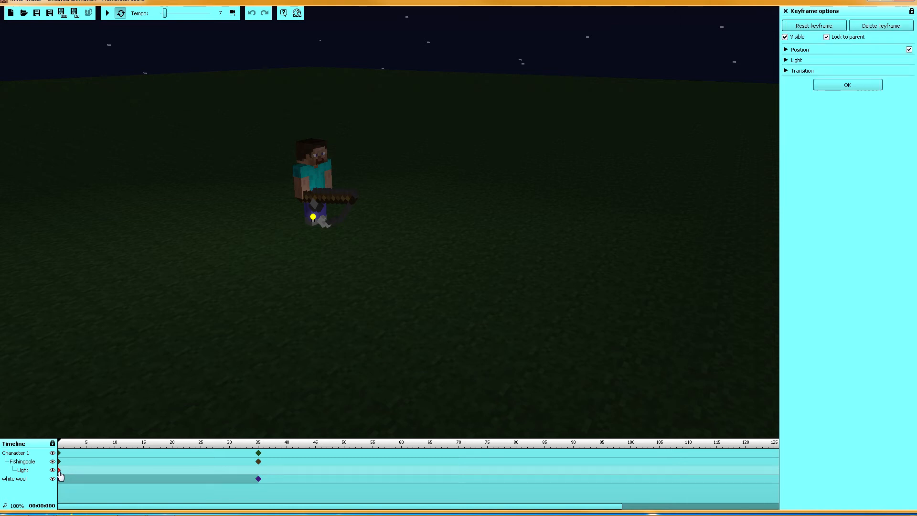
{"action": "left_click", "coordinate": [788, 50]}
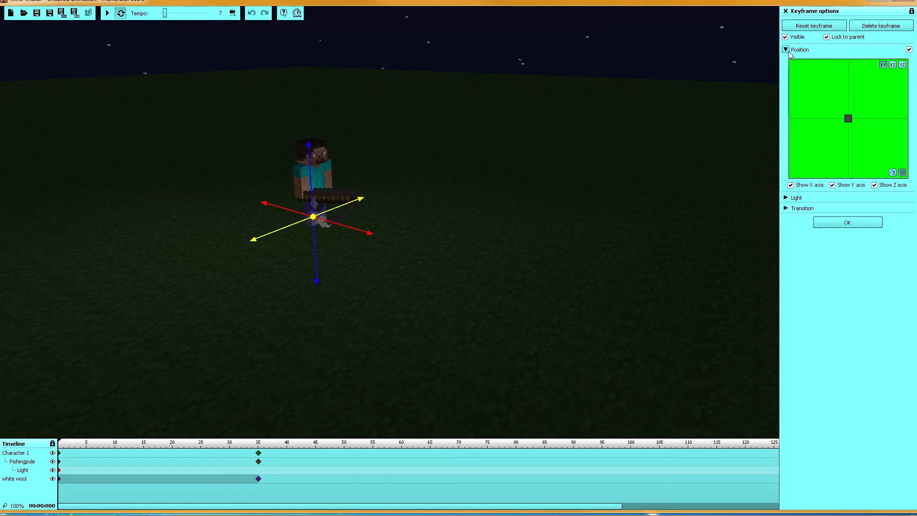
{"action": "left_click_drag", "start_coordinate": [312, 145], "coordinate": [321, 104]}
{"action": "left_click_drag", "start_coordinate": [395, 165], "coordinate": [473, 157]}
{"action": "key", "text": "w"}
{"action": "key", "text": "a"}
{"action": "right_click_drag", "start_coordinate": [473, 158], "coordinate": [406, 139]}
{"action": "key", "text": "d"}
{"action": "right_click_drag", "start_coordinate": [430, 213], "coordinate": [407, 220]}
{"action": "left_click_drag", "start_coordinate": [468, 251], "coordinate": [328, 265]}
{"action": "key", "text": "a"}
{"action": "mouse_move", "coordinate": [327, 265]}
{"action": "right_mouse_down"}
{"action": "mouse_move", "coordinate": [351, 241]}
{"action": "mouse_move", "coordinate": [340, 250]}
{"action": "right_mouse_up"}
{"action": "key", "text": "s"}
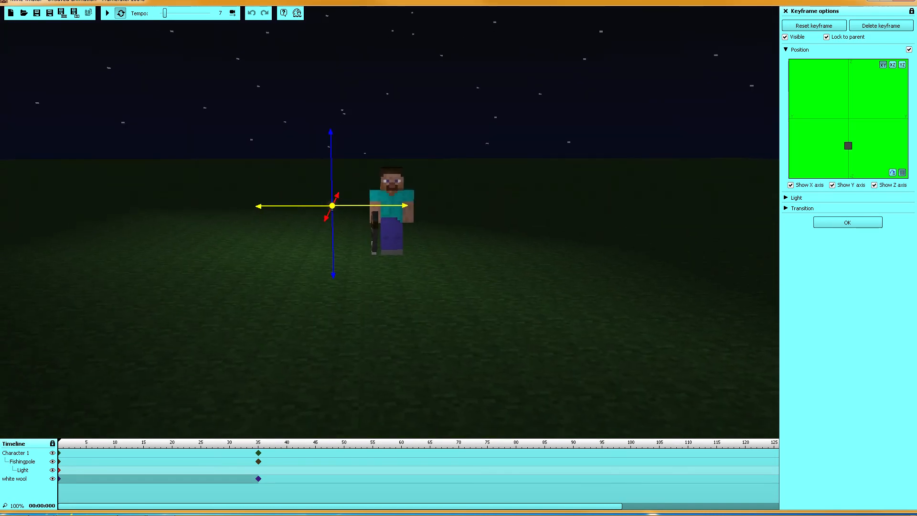
Step: Move the light along the red axis to a point in front of the fishing pole's tip in the frame 0 keyframe
{"action": "mouse_move", "coordinate": [278, 206]}
{"action": "left_mouse_down"}
{"action": "mouse_move", "coordinate": [364, 217]}
{"action": "mouse_move", "coordinate": [332, 193]}
{"action": "mouse_move", "coordinate": [336, 129]}
{"action": "left_mouse_up"}
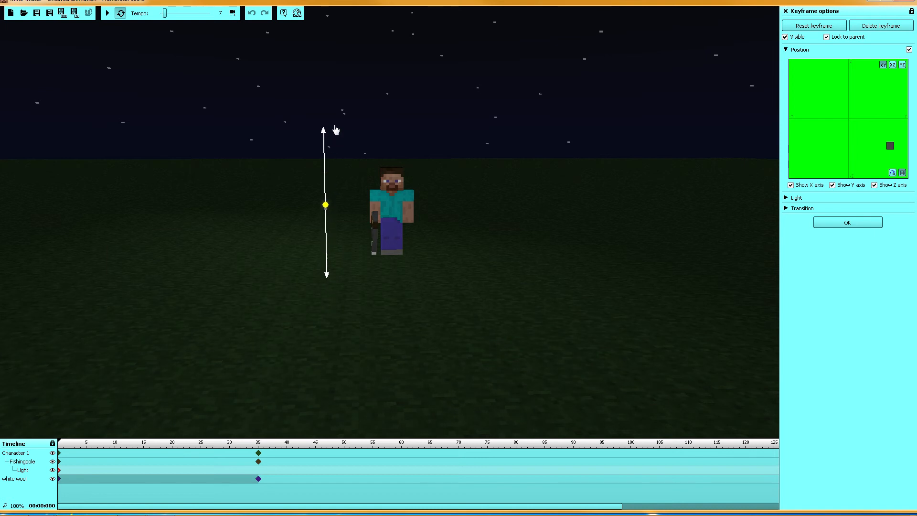
{"action": "key", "text": "a"}
{"action": "right_click_drag", "start_coordinate": [338, 230], "coordinate": [723, 135]}
{"action": "key", "text": "w"}
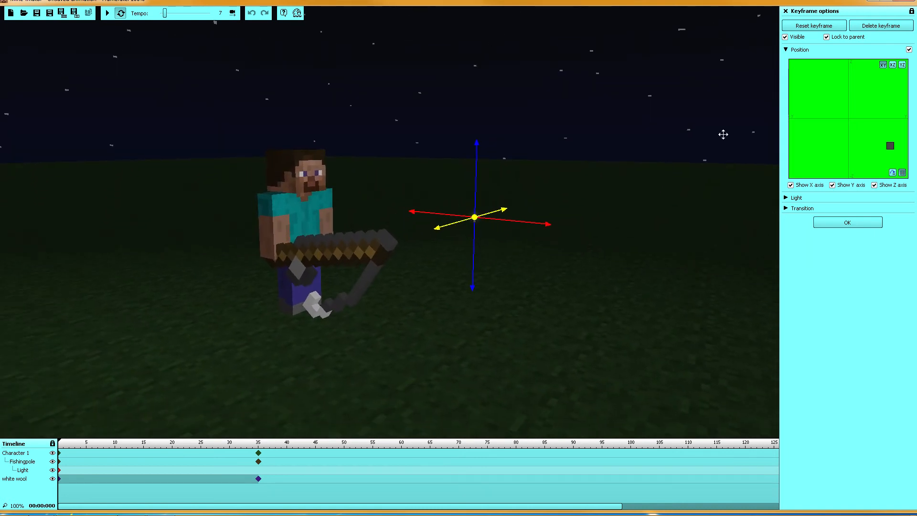
{"action": "key", "text": "s"}
{"action": "right_click_drag", "start_coordinate": [546, 277], "coordinate": [620, 163]}
{"action": "key", "text": "a"}
{"action": "key", "text": "w"}
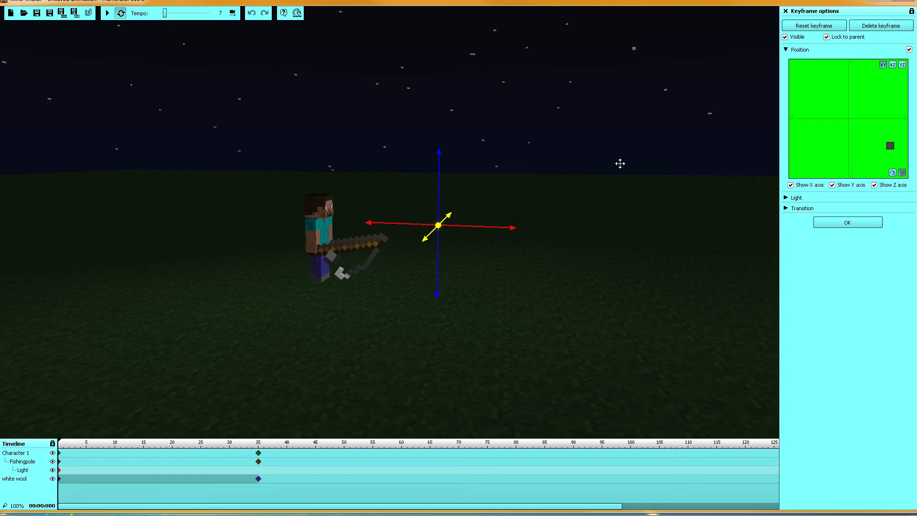
Step: Set the light's strength to 100% and its color to red in the frame 0 keyframe
{"action": "left_click", "coordinate": [786, 50]}
{"action": "left_click", "coordinate": [786, 60]}
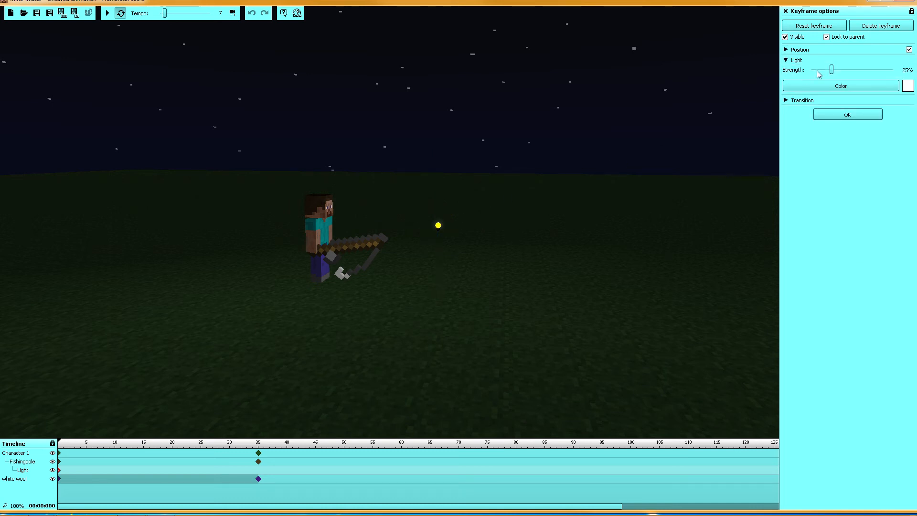
{"action": "left_click_drag", "start_coordinate": [832, 70], "coordinate": [913, 85]}
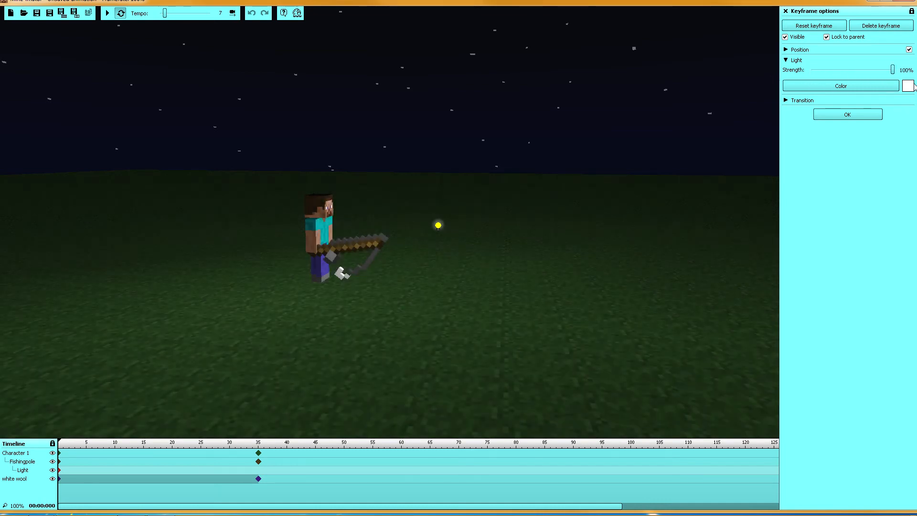
{"action": "left_click", "coordinate": [874, 91]}
{"action": "left_click", "coordinate": [415, 219]}
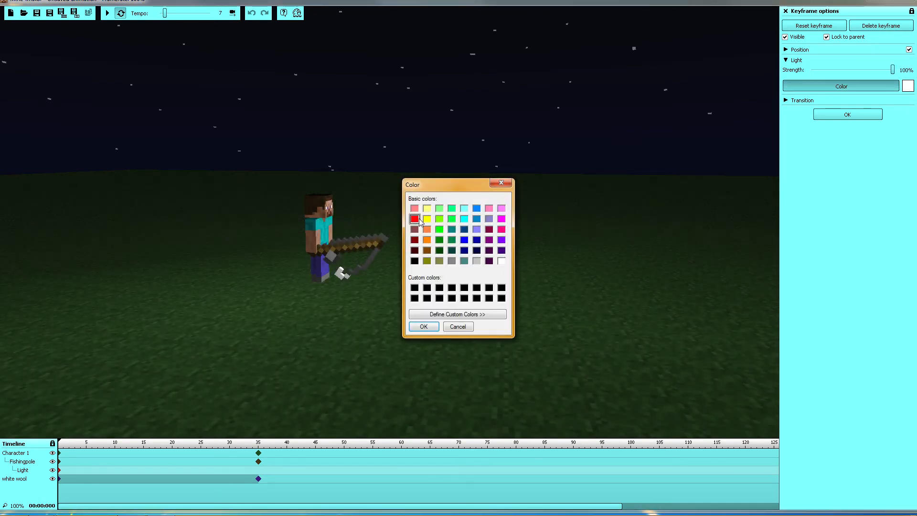
{"action": "left_click", "coordinate": [423, 328]}
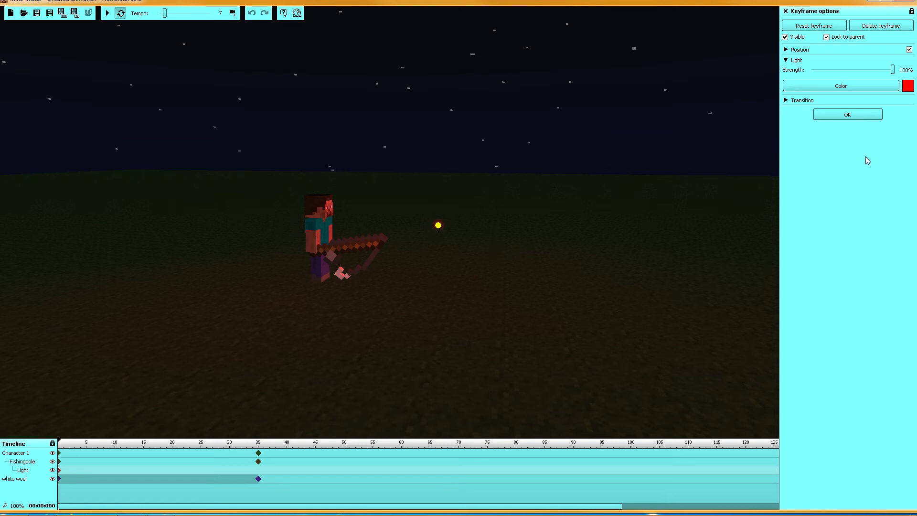
Step: Review the transition types available for the light's keyframe, keeping Linear
{"action": "left_click", "coordinate": [786, 102]}
{"action": "left_click", "coordinate": [798, 115]}
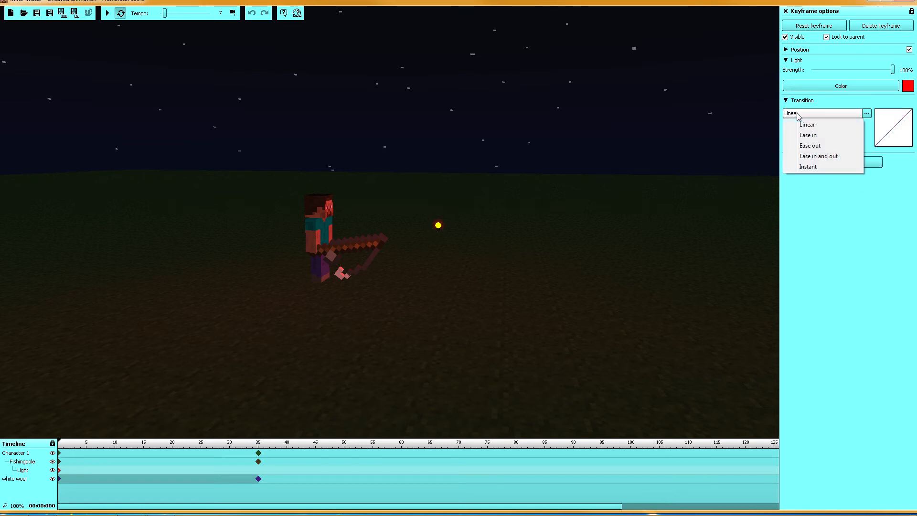
{"action": "left_click", "coordinate": [798, 114]}
{"action": "left_click", "coordinate": [798, 115]}
{"action": "left_click", "coordinate": [258, 461]}
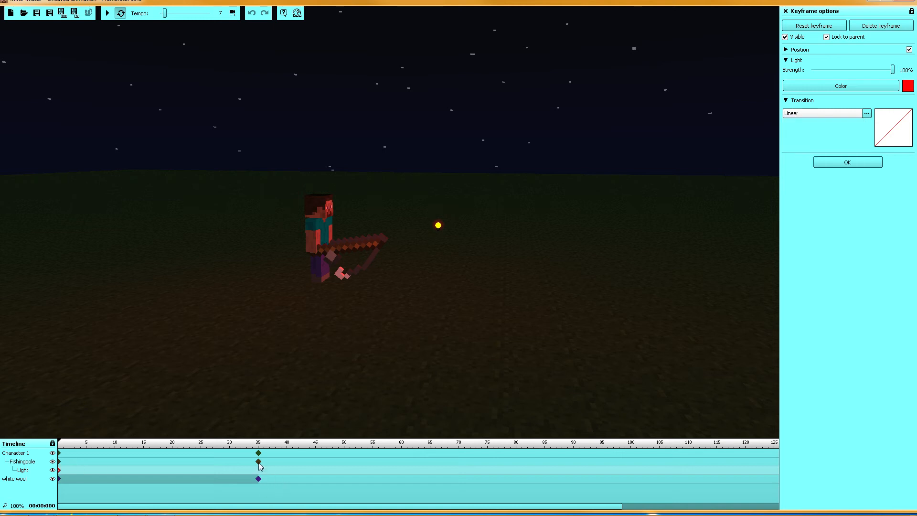
{"action": "left_click", "coordinate": [258, 462]}
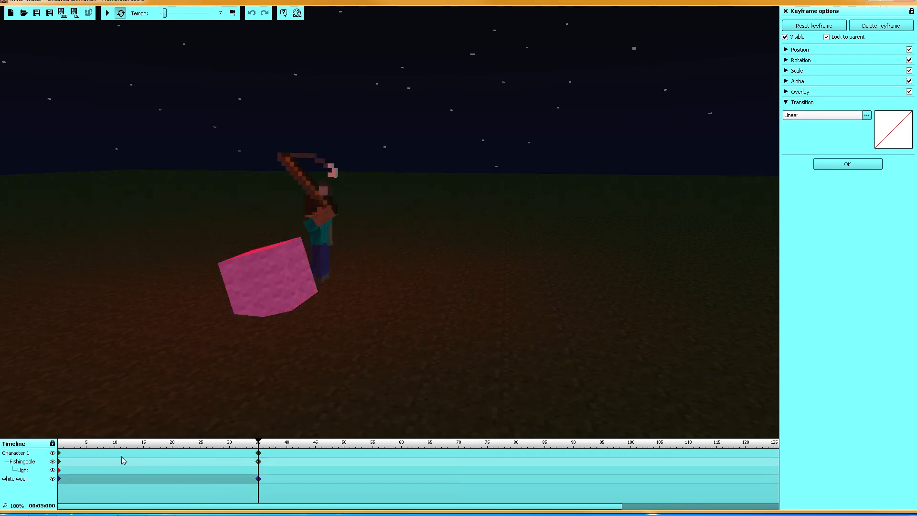
{"action": "left_click", "coordinate": [255, 454]}
{"action": "left_click", "coordinate": [258, 454]}
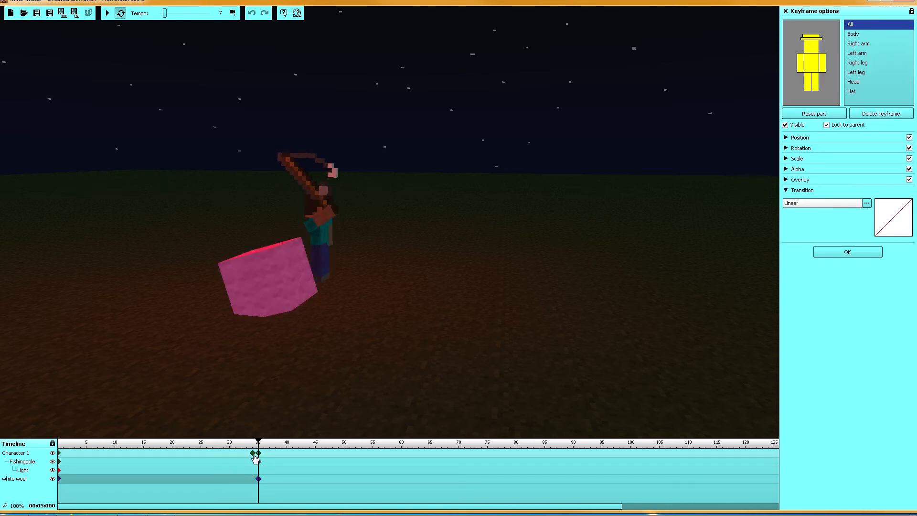
{"action": "left_click", "coordinate": [252, 454]}
{"action": "right_click", "coordinate": [252, 454]}
{"action": "left_click", "coordinate": [261, 460]}
Step: Place Character 1 at the center of the current view in its frame 35 keyframe
{"action": "left_click", "coordinate": [258, 453]}
{"action": "left_click_drag", "start_coordinate": [449, 276], "coordinate": [499, 265]}
{"action": "key", "text": "w"}
{"action": "right_click_drag", "start_coordinate": [454, 210], "coordinate": [452, 208]}
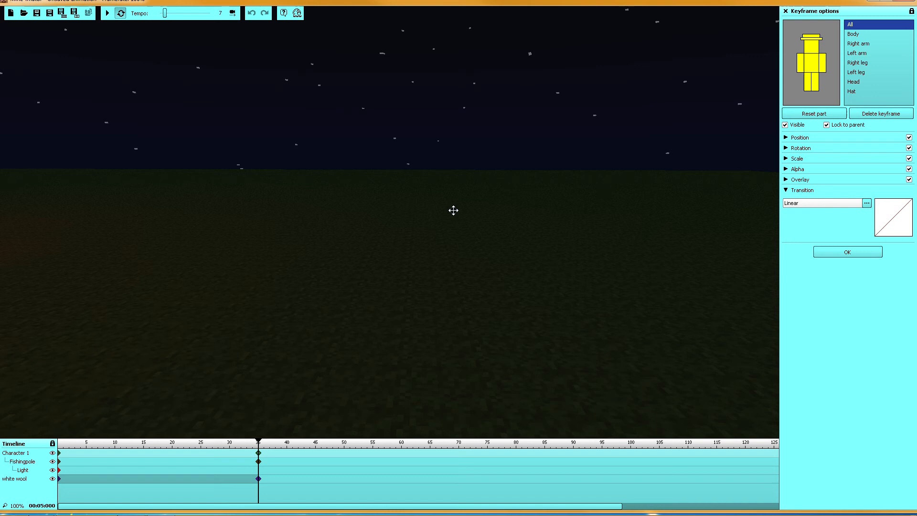
{"action": "left_click", "coordinate": [786, 138]}
{"action": "left_click", "coordinate": [892, 262]}
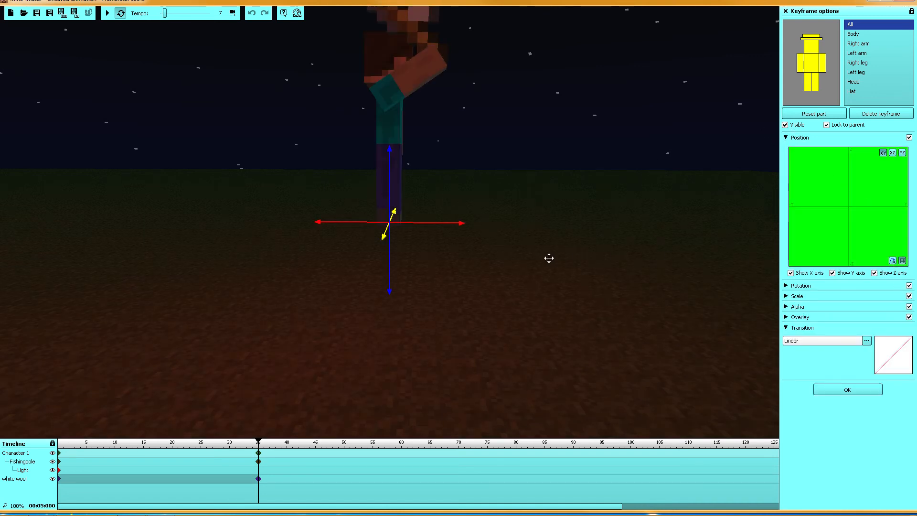
Step: Reposition Character 1 to a spot farther across the field in its frame 35 keyframe
{"action": "right_click_drag", "start_coordinate": [548, 258], "coordinate": [515, 251]}
{"action": "key", "text": "s"}
{"action": "key", "text": "a"}
{"action": "right_click_drag", "start_coordinate": [389, 218], "coordinate": [334, 223]}
{"action": "key", "text": "w"}
{"action": "right_click_drag", "start_coordinate": [504, 273], "coordinate": [600, 264]}
{"action": "key", "text": "w"}
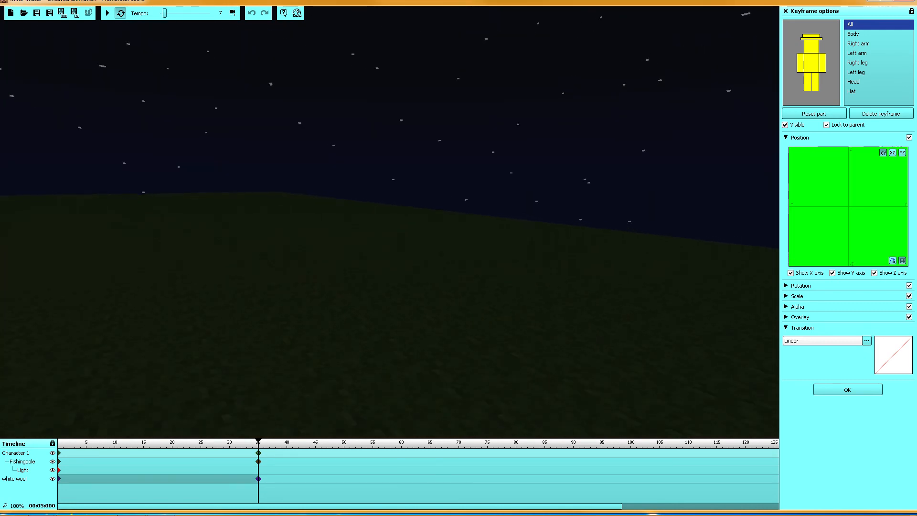
{"action": "left_click", "coordinate": [892, 261]}
Step: Play the animation from frame 0 to watch the light follow the character's fishing pole, then pause it
{"action": "right_click_drag", "start_coordinate": [683, 250], "coordinate": [379, 215]}
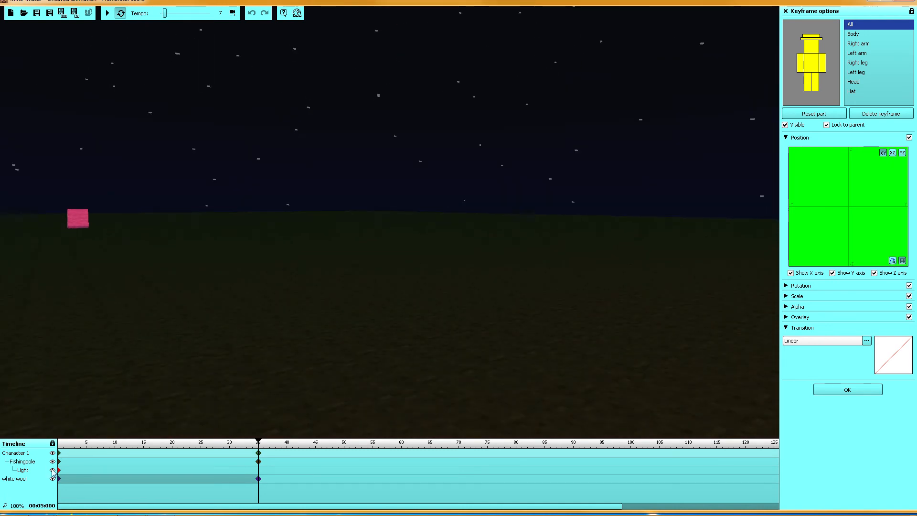
{"action": "left_click", "coordinate": [60, 453]}
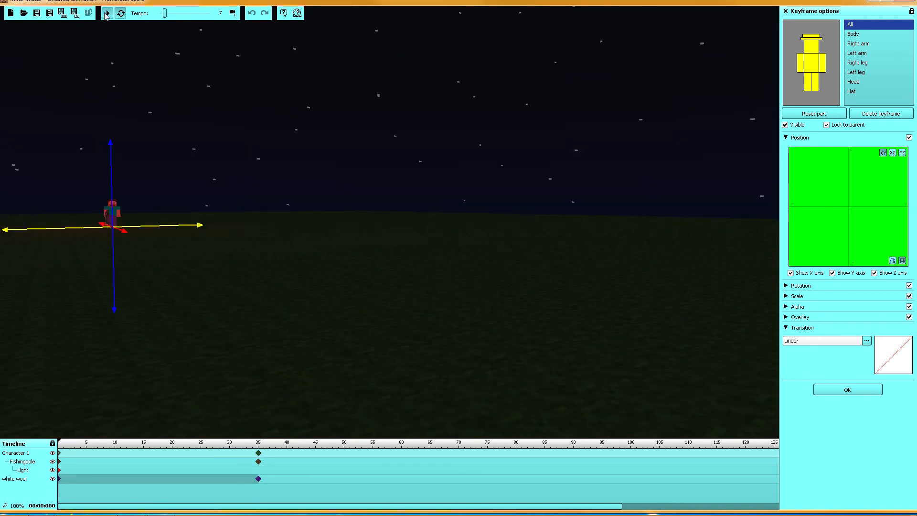
{"action": "left_click", "coordinate": [107, 13]}
{"action": "right_click_drag", "start_coordinate": [210, 143], "coordinate": [172, 128]}
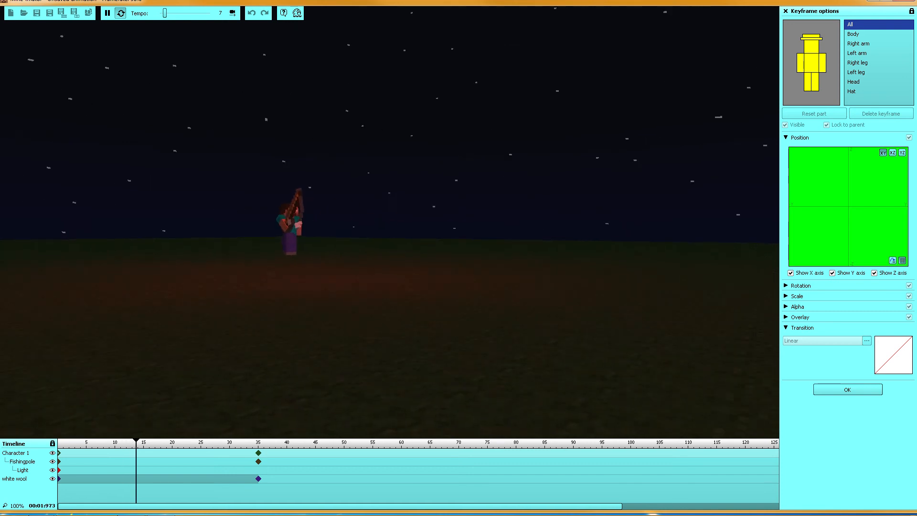
{"action": "right_click_drag", "start_coordinate": [389, 222], "coordinate": [320, 230]}
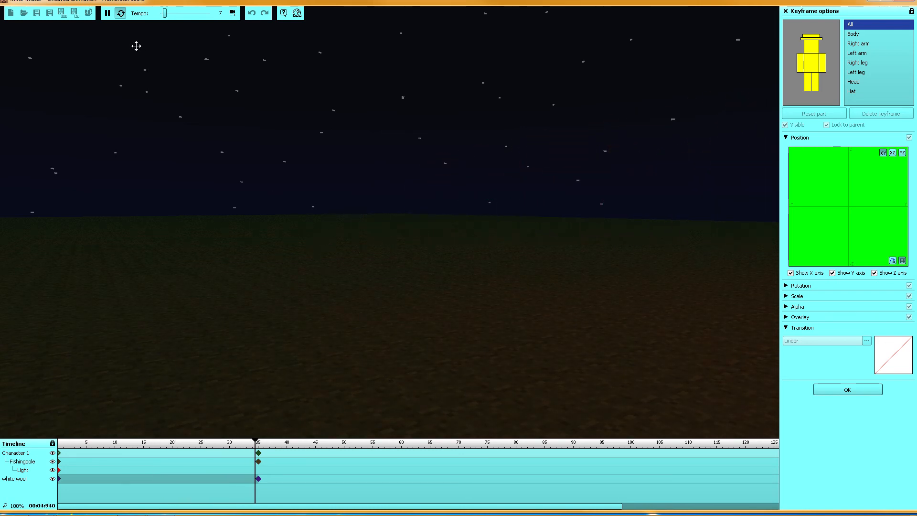
{"action": "left_click", "coordinate": [108, 13]}
Step: Examine the character and the fishing pole in the red light up close
{"action": "right_click_drag", "start_coordinate": [494, 186], "coordinate": [318, 193]}
{"action": "key", "text": "w"}
{"action": "key", "text": "a"}
{"action": "key", "text": "d"}
{"action": "key", "text": "d"}
{"action": "key", "text": "s"}
{"action": "key", "text": "a"}
{"action": "key", "text": "a"}
{"action": "key", "text": "d"}
{"action": "key", "text": "d"}
{"action": "key", "text": "s"}
{"action": "key", "text": "d"}
{"action": "right_click_drag", "start_coordinate": [391, 192], "coordinate": [384, 200]}
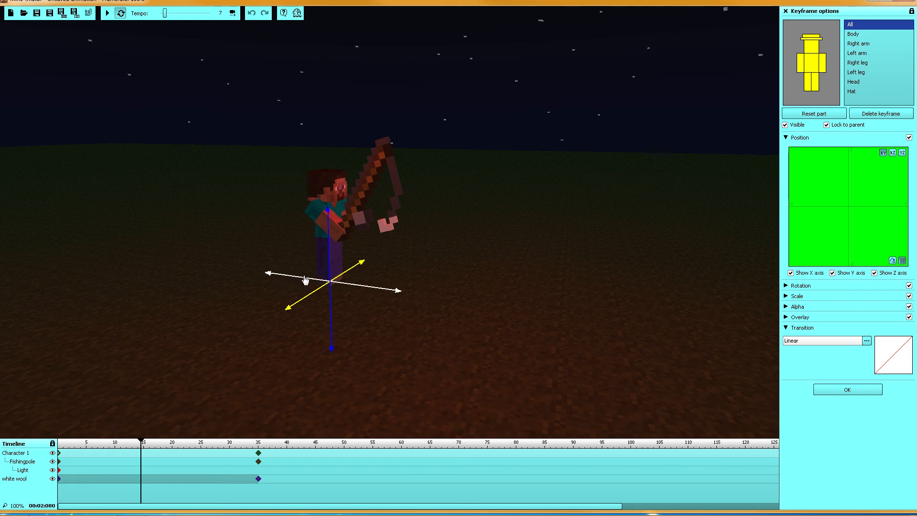
Step: Adjust Character 1's position along the red, blue and yellow axes in its frame 0 keyframe
{"action": "left_click_drag", "start_coordinate": [332, 277], "coordinate": [303, 281]}
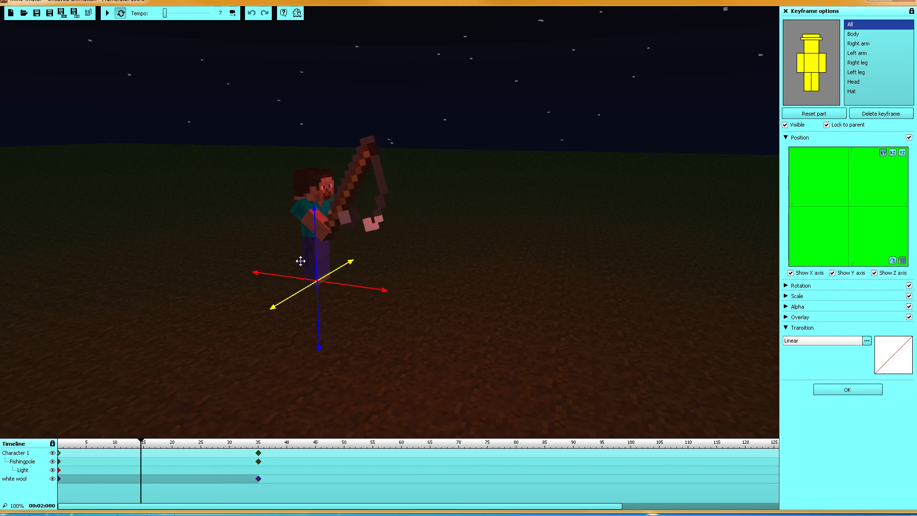
{"action": "mouse_move", "coordinate": [313, 249]}
{"action": "left_mouse_down"}
{"action": "mouse_move", "coordinate": [317, 215]}
{"action": "mouse_move", "coordinate": [319, 261]}
{"action": "left_mouse_up"}
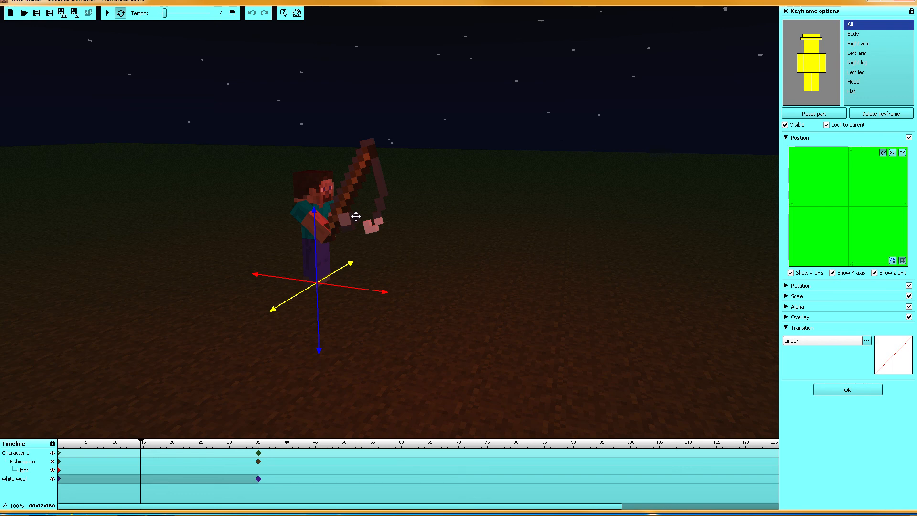
{"action": "mouse_move", "coordinate": [345, 270]}
{"action": "left_mouse_down"}
{"action": "mouse_move", "coordinate": [411, 240]}
{"action": "mouse_move", "coordinate": [252, 303]}
{"action": "mouse_move", "coordinate": [345, 270]}
{"action": "mouse_move", "coordinate": [166, 359]}
{"action": "left_mouse_up"}
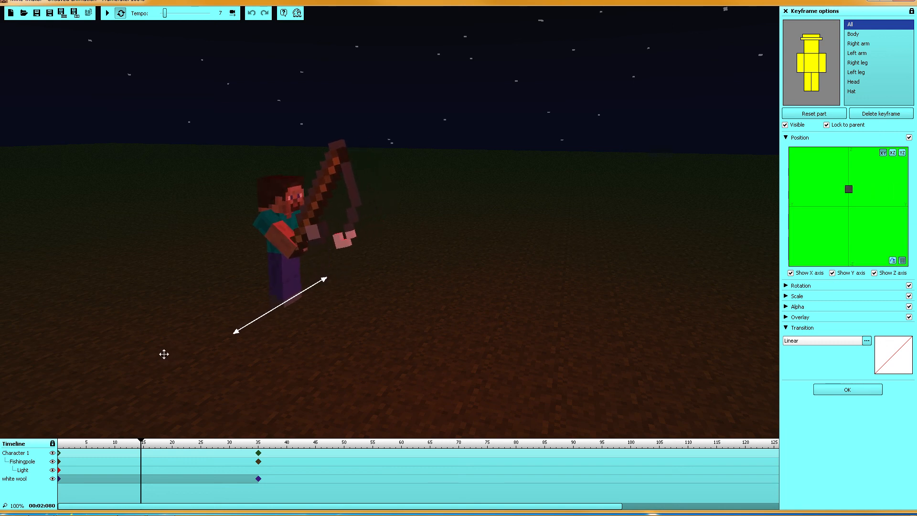
{"action": "mouse_move", "coordinate": [239, 301]}
{"action": "left_mouse_down"}
{"action": "mouse_move", "coordinate": [491, 352]}
{"action": "mouse_move", "coordinate": [440, 346]}
{"action": "left_mouse_up"}
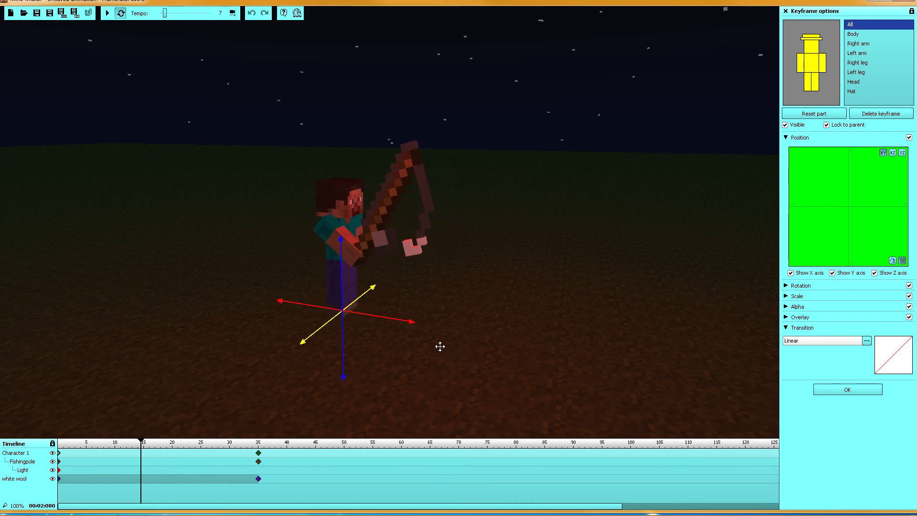